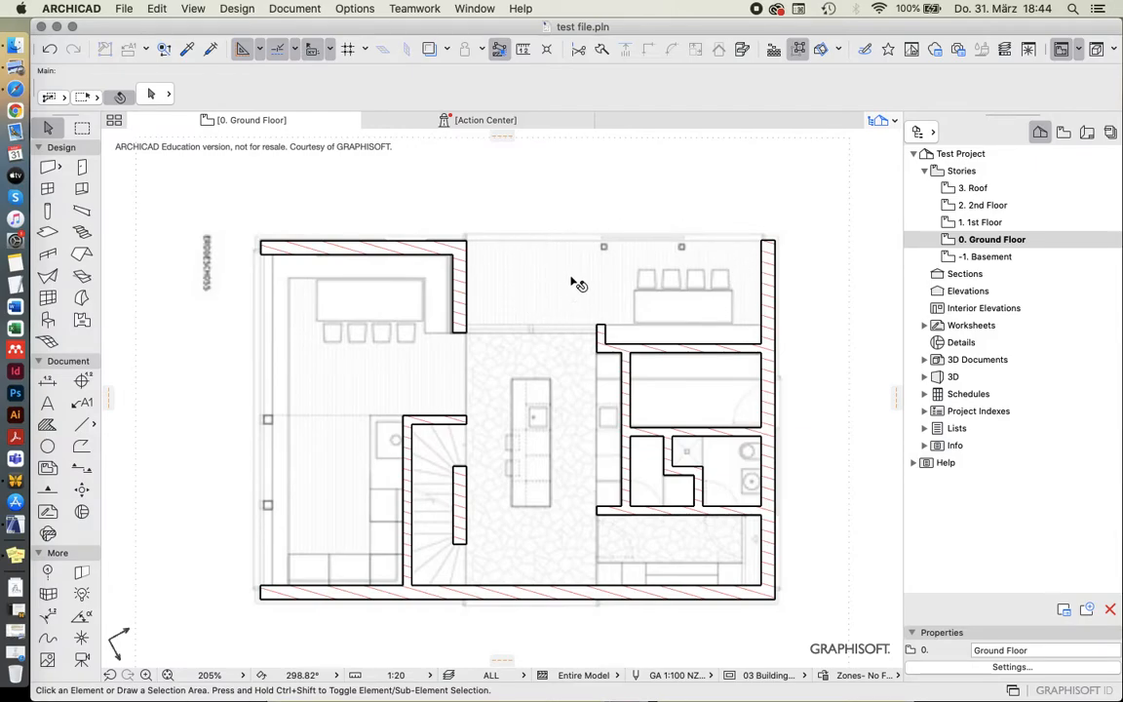
{"action": "left_click", "coordinate": [626, 300]}
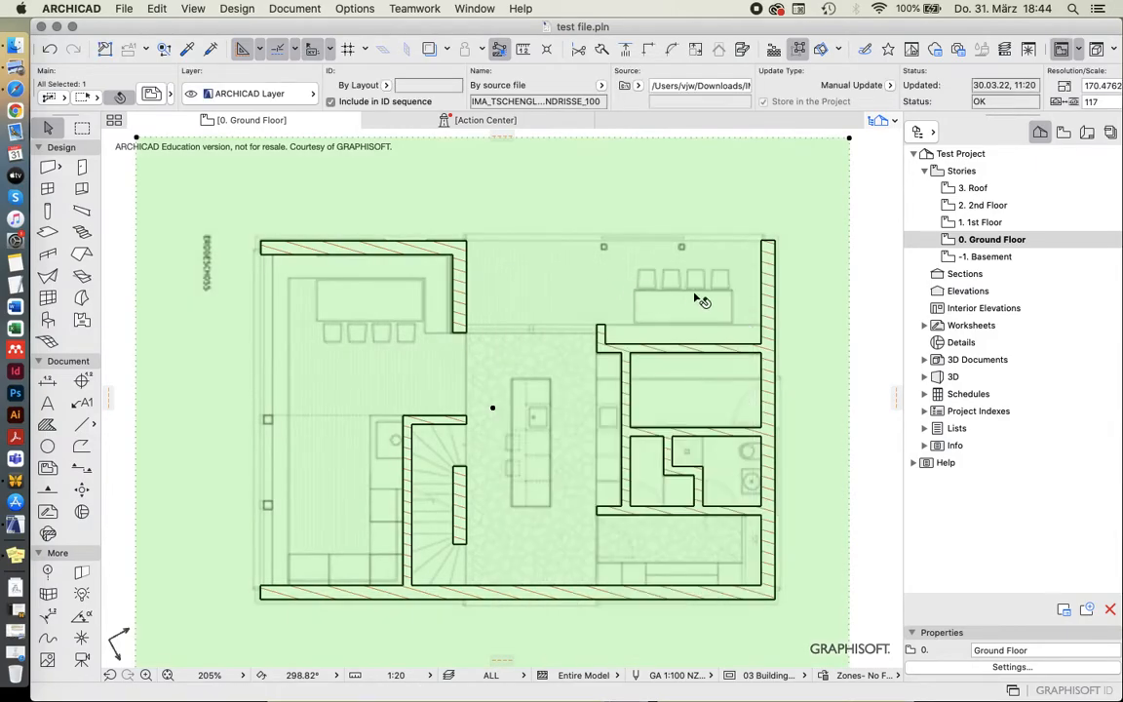
{"action": "key", "text": "Escape"}
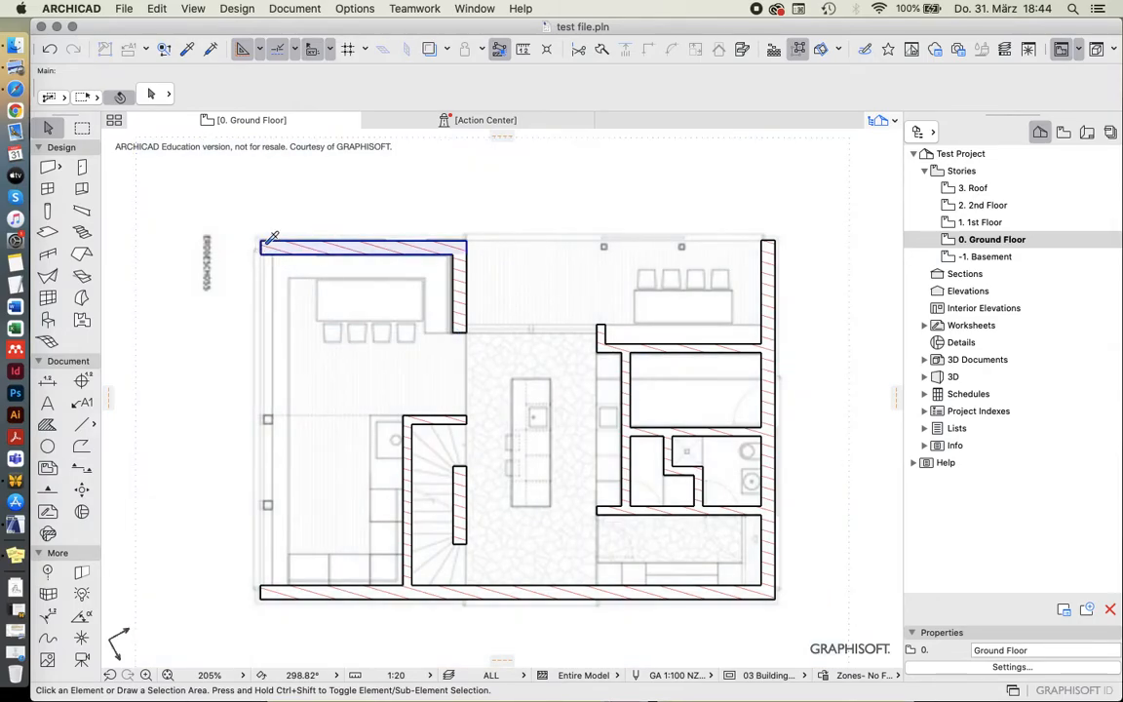
- Try stretching the outer end of the upper-left exterior wall beyond the building edge, and undo the stretch
{"action": "left_click", "coordinate": [266, 244]}
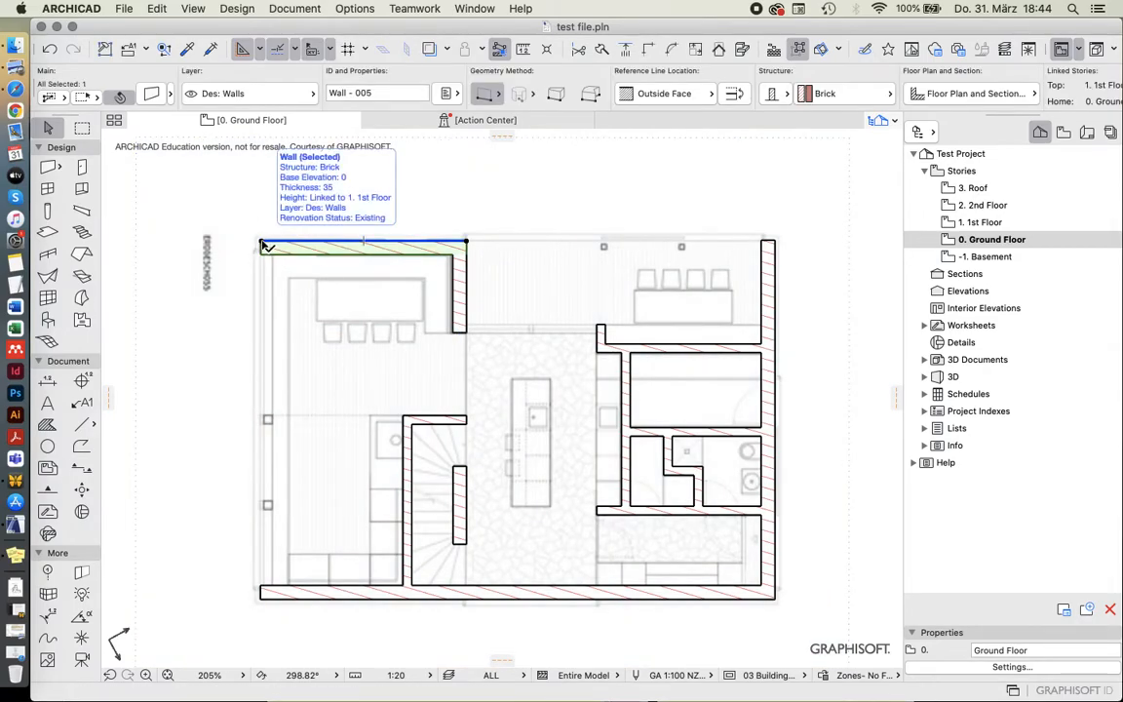
{"action": "left_click", "coordinate": [261, 242]}
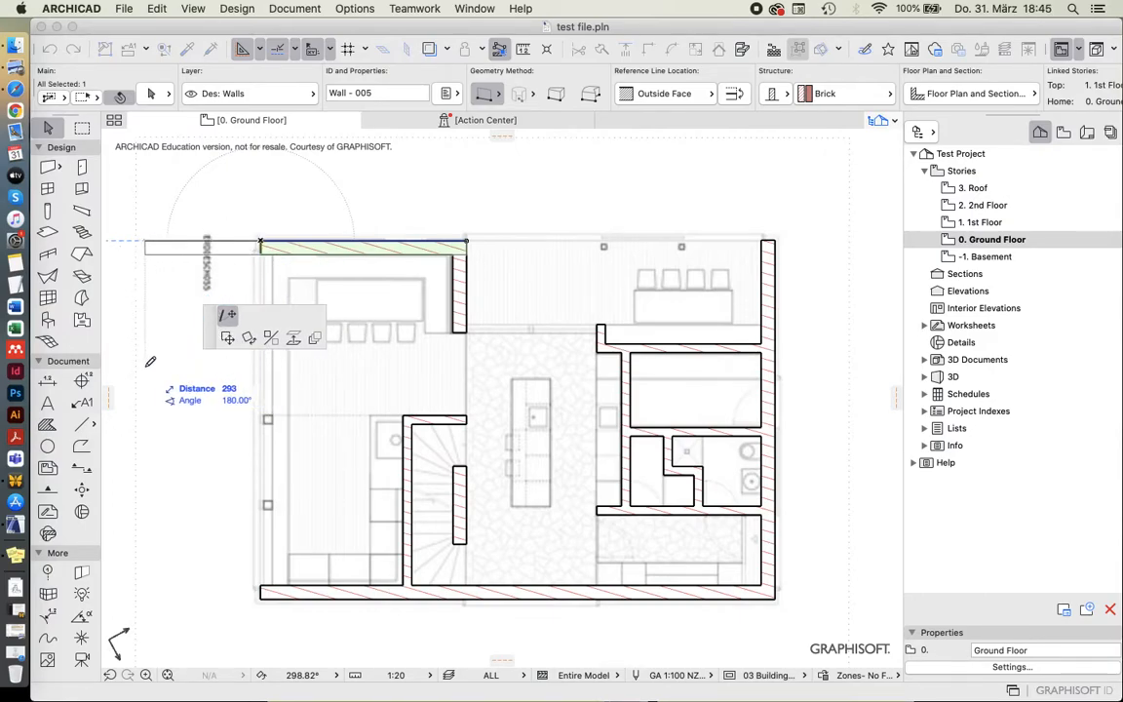
{"action": "left_click", "coordinate": [221, 241]}
{"action": "key", "text": "super+z"}
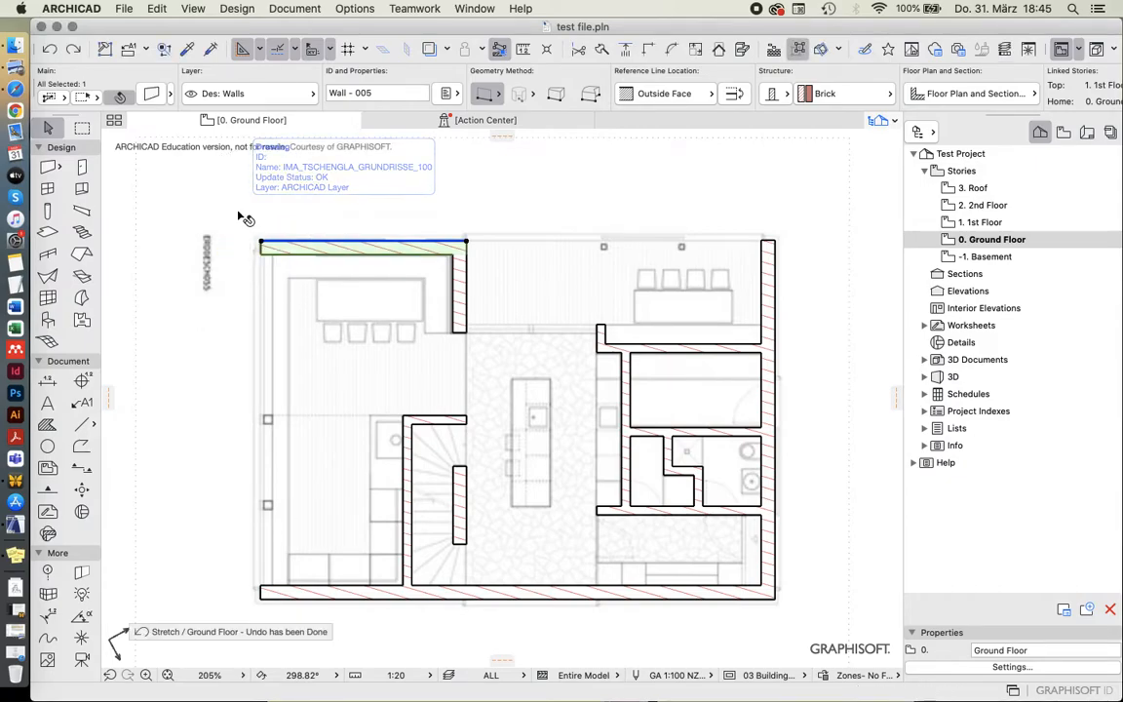
- Stretch the upper-left exterior wall's outer end so it lines up with the lower exterior wall's outer corner
{"action": "left_click", "coordinate": [261, 243]}
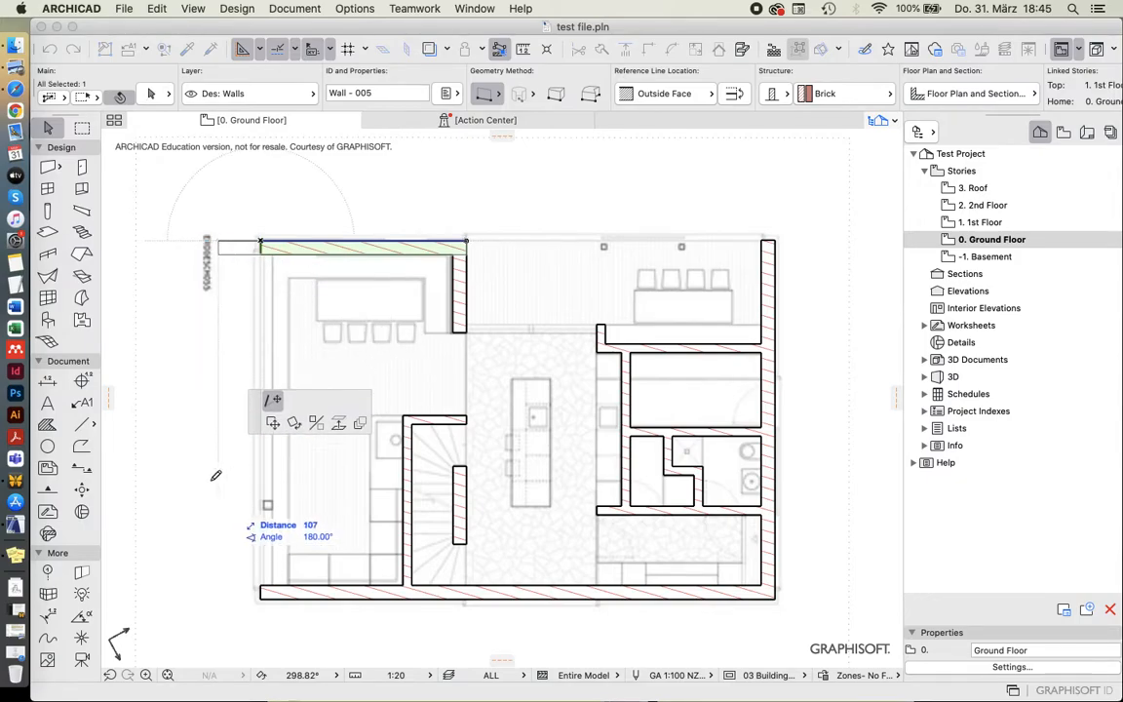
{"action": "left_click", "coordinate": [262, 596]}
{"action": "key", "text": "Escape"}
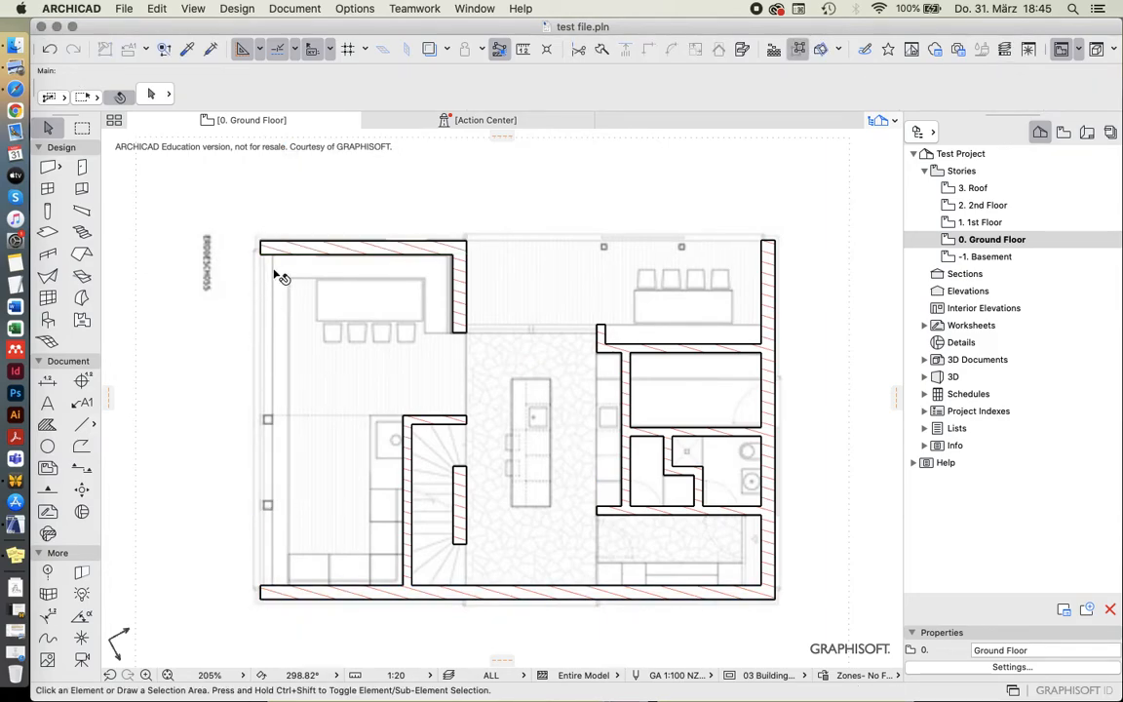
- Pick up the exterior brick wall's settings and draw a wall joining the outer corners of the upper and lower walls on the plan's left side
{"action": "left_click", "coordinate": [278, 250], "text": "alt"}
{"action": "left_click", "coordinate": [260, 599]}
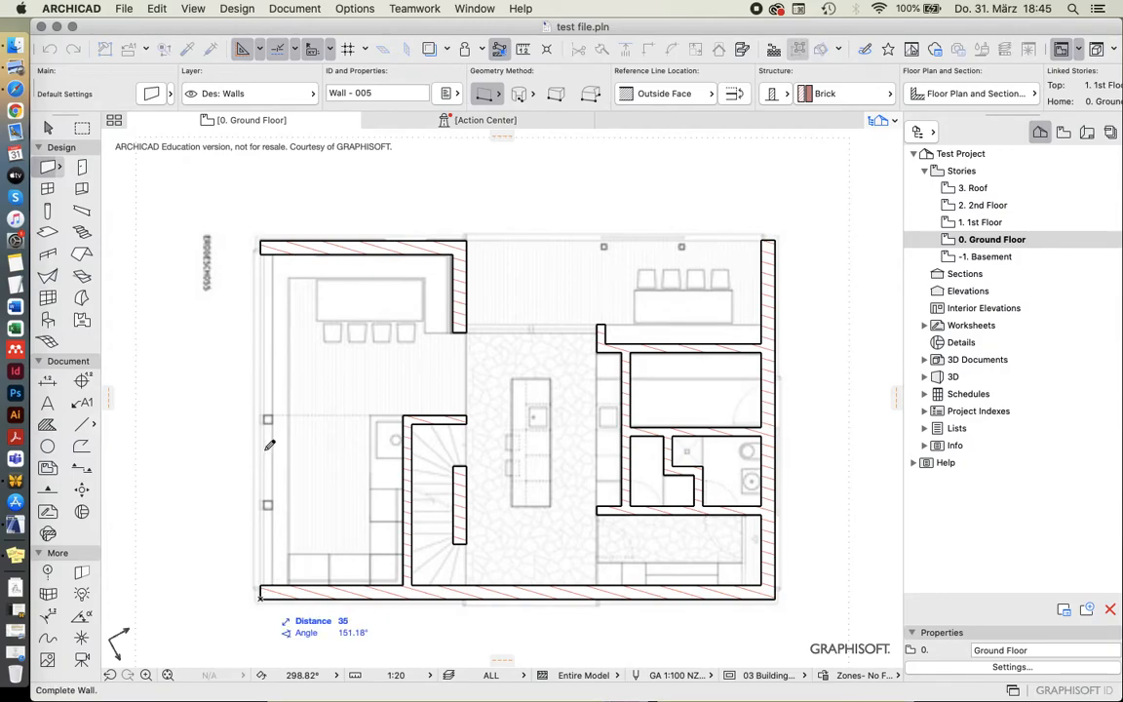
{"action": "left_click", "coordinate": [261, 241]}
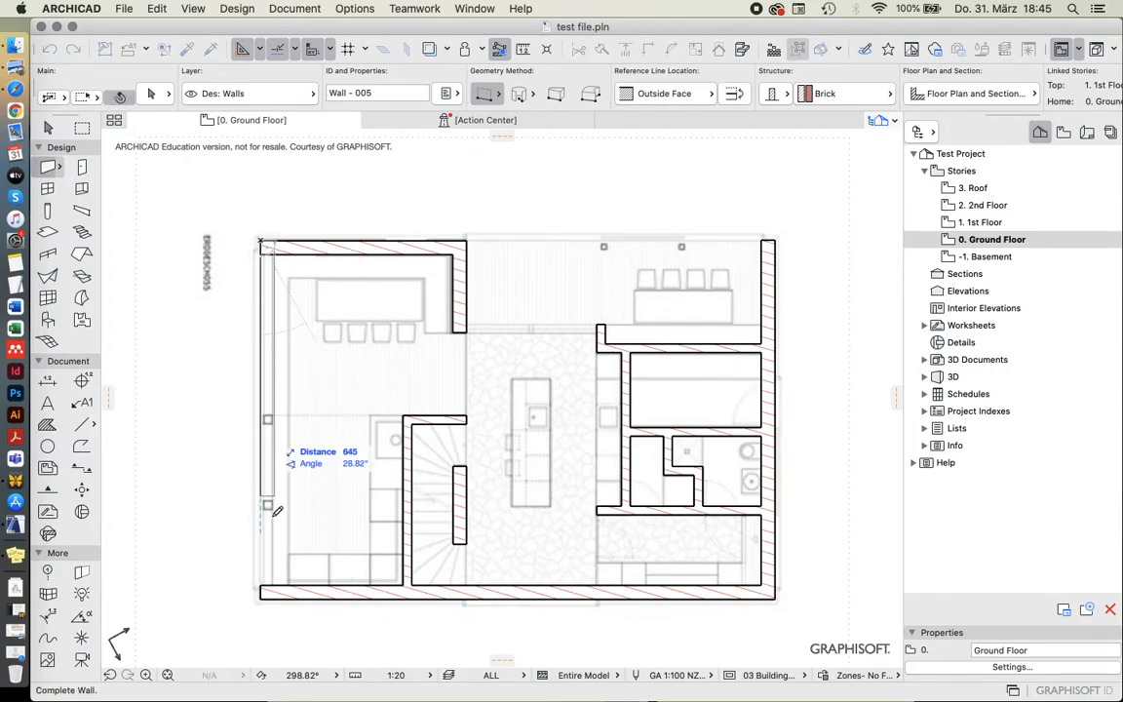
{"action": "left_click", "coordinate": [261, 597]}
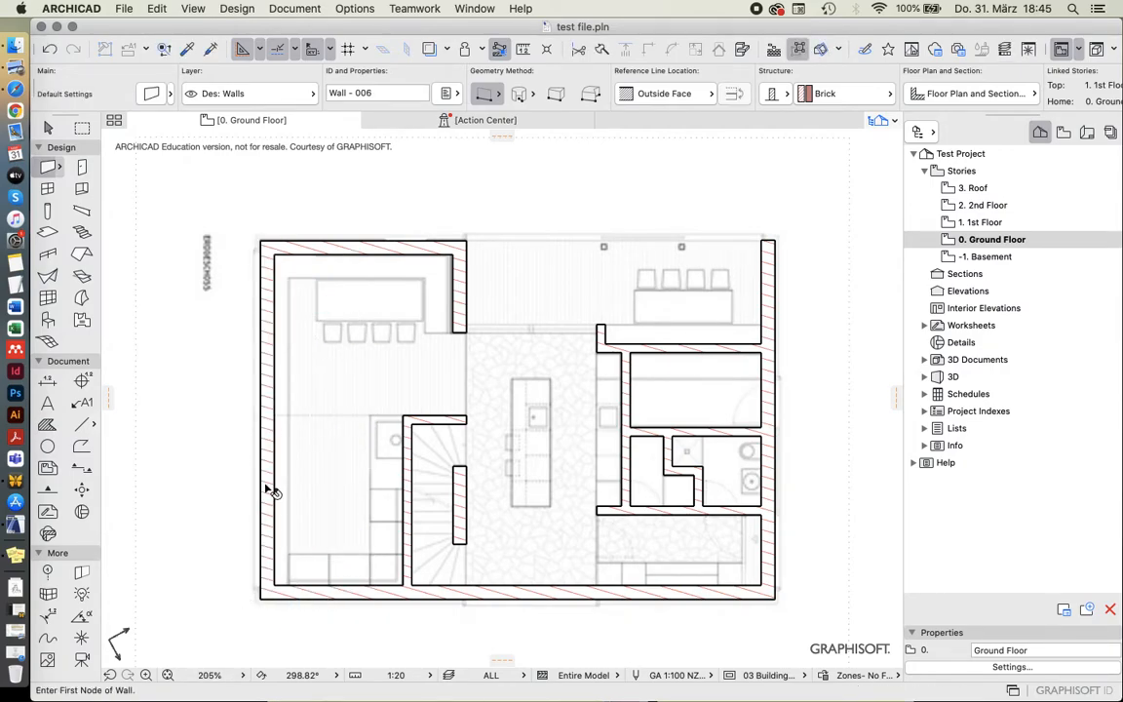
{"action": "key", "text": "Escape"}
- Select the left, upper and lower exterior walls to examine how their reference lines meet at the outer corners
{"action": "left_click", "coordinate": [283, 250]}
{"action": "key", "text": "Escape"}
{"action": "left_click", "coordinate": [273, 275]}
{"action": "left_click", "coordinate": [281, 247], "text": "shift"}
{"action": "left_click", "coordinate": [296, 595], "text": "shift"}
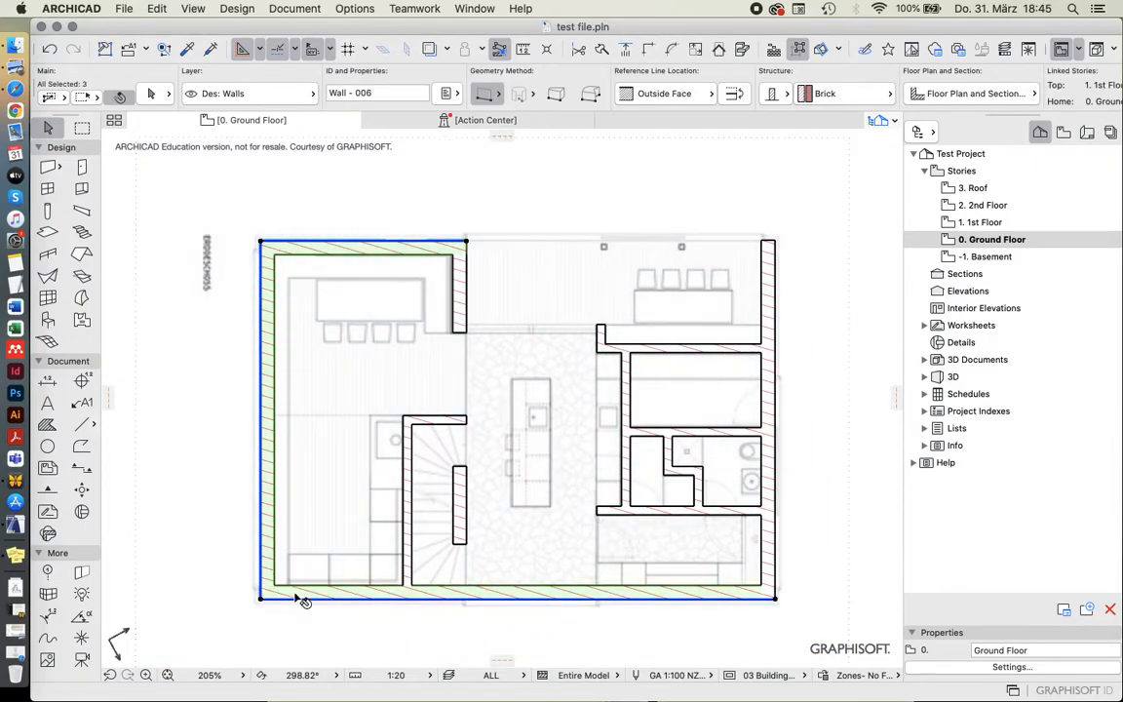
{"action": "key", "text": "Escape"}
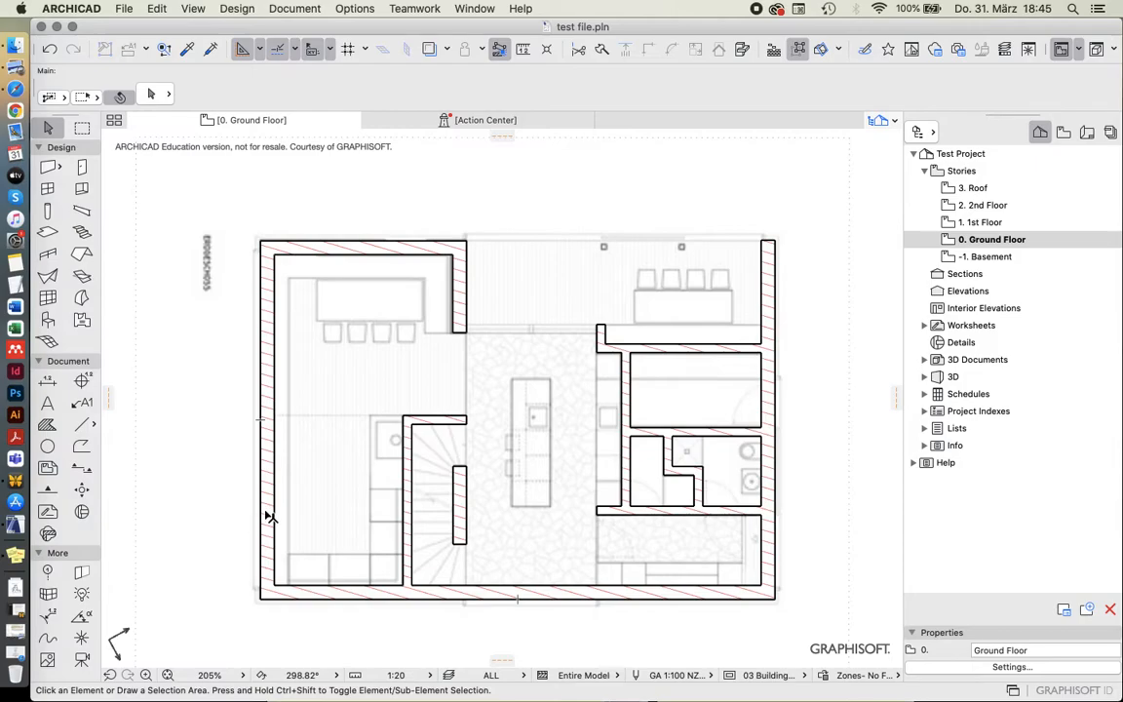
{"action": "left_click", "coordinate": [266, 512]}
{"action": "key", "text": "Escape"}
{"action": "scroll", "coordinate": [190, 486], "scroll_direction": "down", "scroll_amount": 1}
{"action": "scroll", "coordinate": [462, 482], "scroll_direction": "up", "scroll_amount": 1}
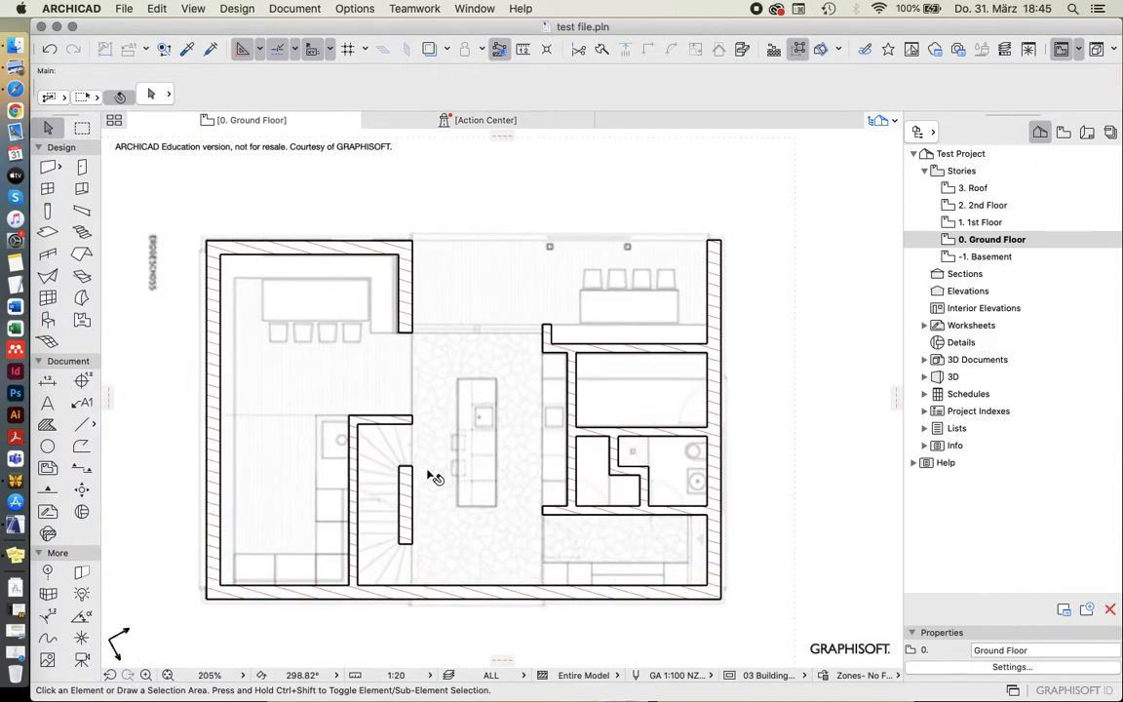
{"action": "left_click", "coordinate": [226, 249]}
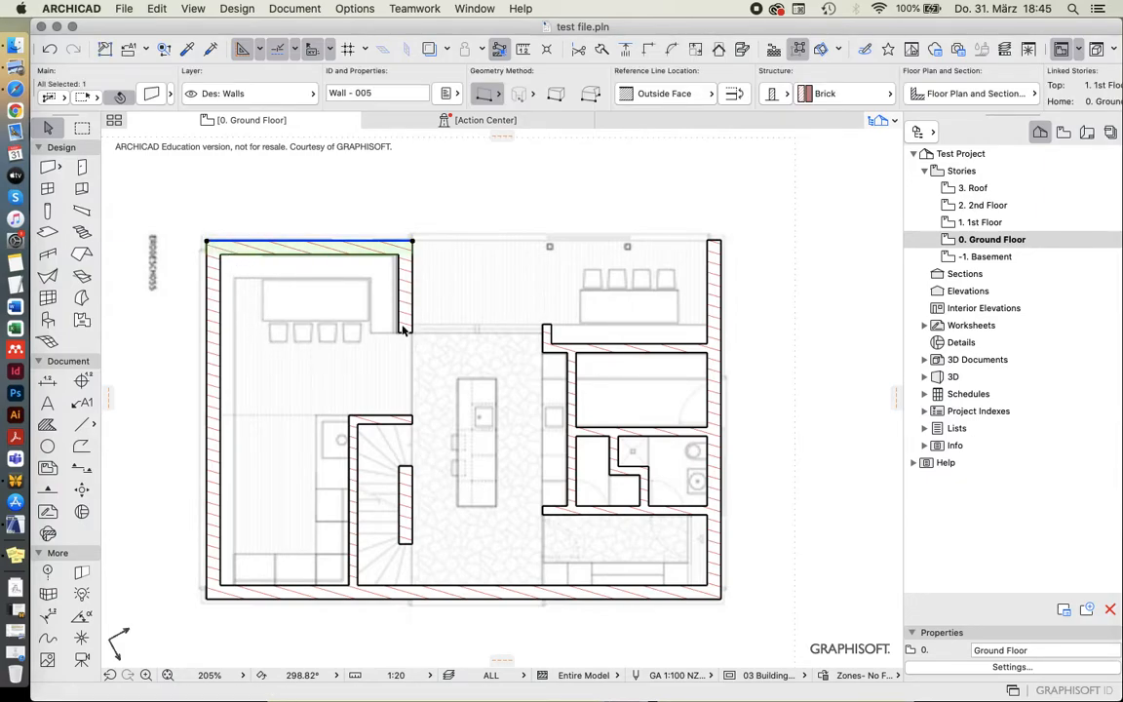
{"action": "key", "text": "Escape"}
- Stretch the free end of the short wall above the stairs slightly past the edge line of the wall above it
{"action": "scroll", "coordinate": [376, 322], "scroll_direction": "up", "scroll_amount": 1}
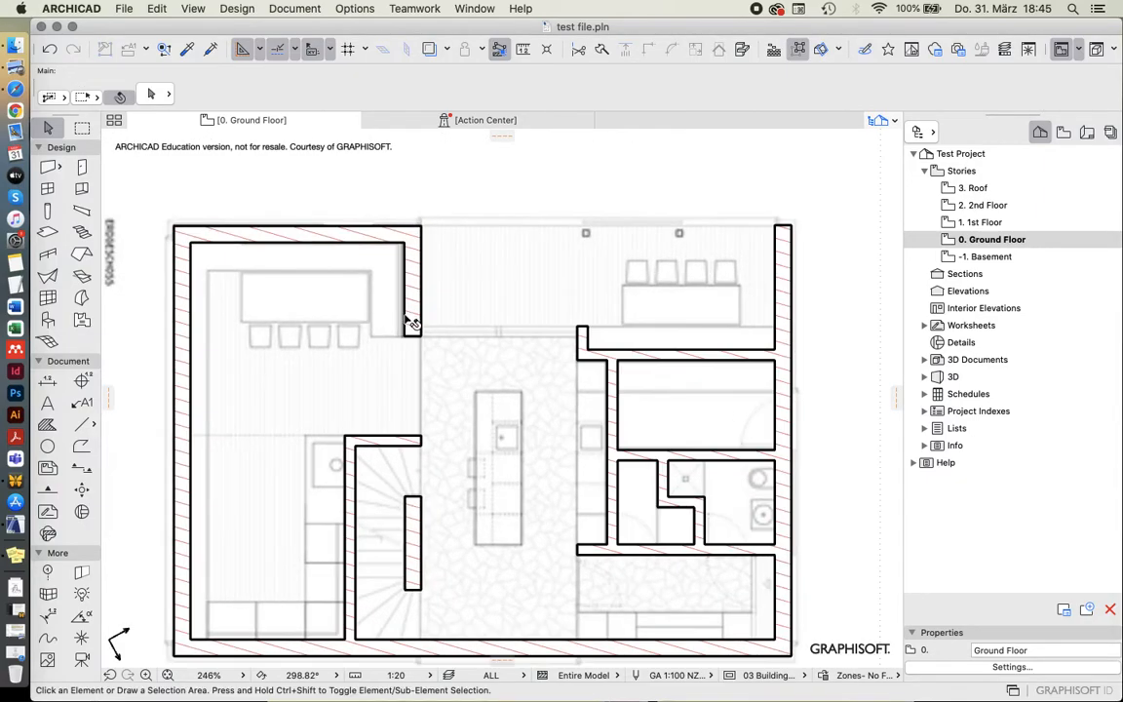
{"action": "left_click", "coordinate": [420, 438]}
{"action": "left_click", "coordinate": [420, 436]}
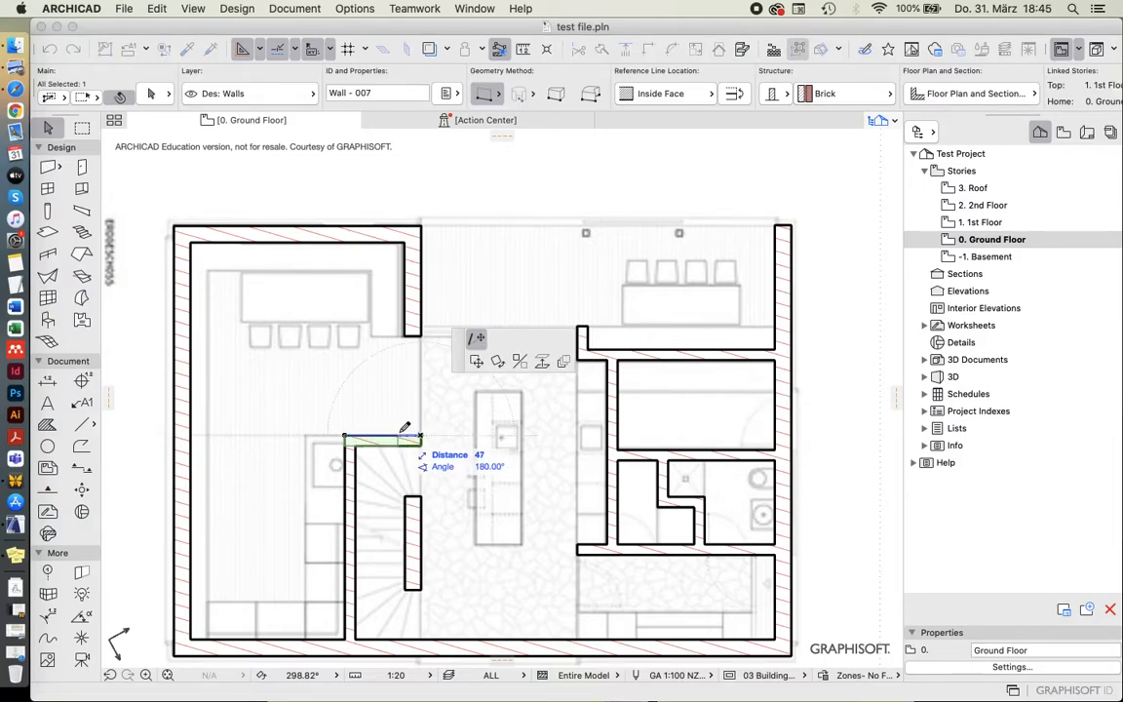
{"action": "key", "text": "Escape"}
{"action": "left_click", "coordinate": [421, 436]}
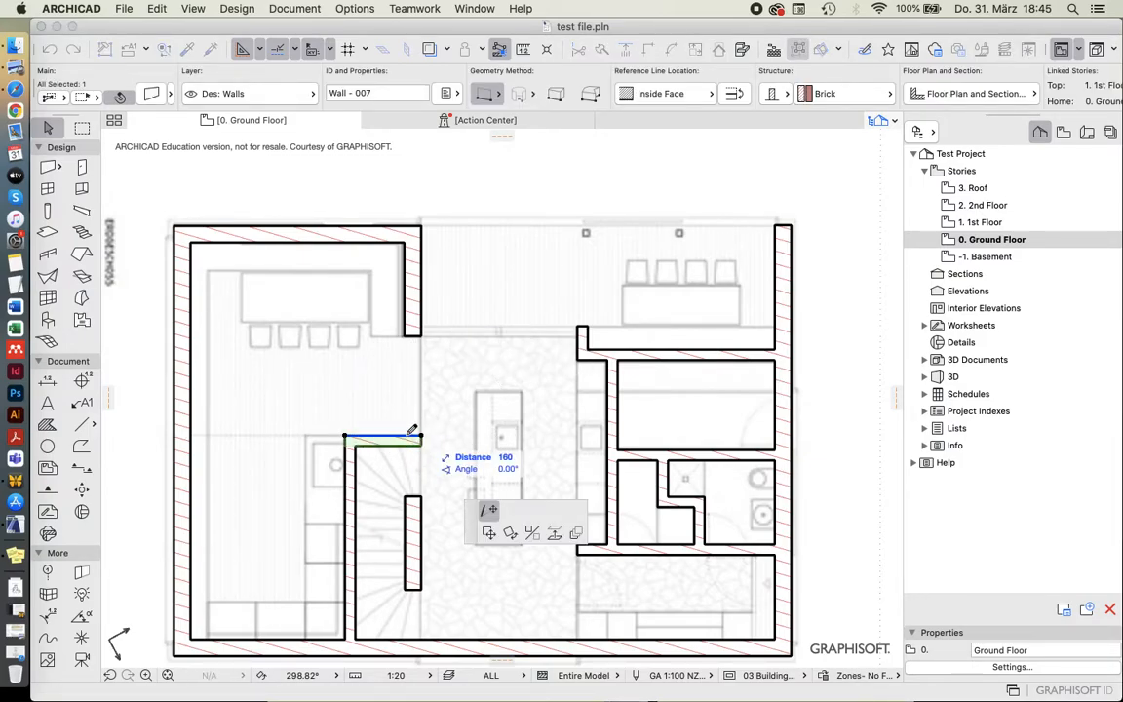
{"action": "key", "text": "Escape"}
{"action": "left_click", "coordinate": [420, 436]}
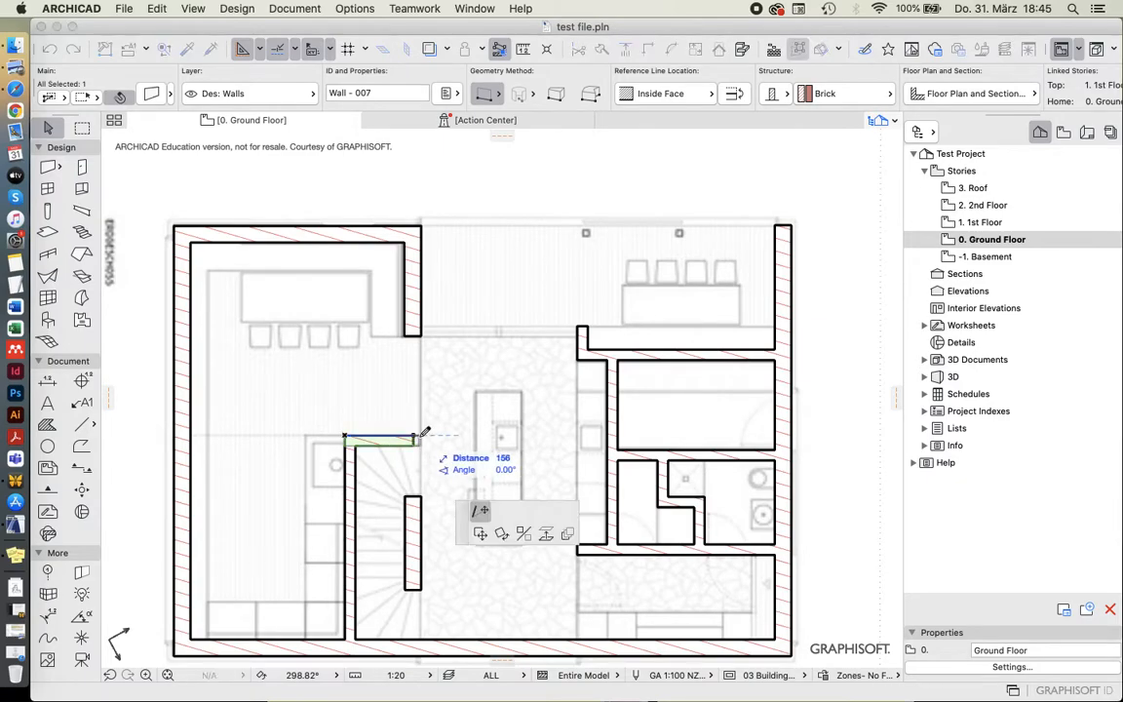
{"action": "key", "text": "Escape"}
{"action": "key", "text": "Escape"}
- Stretch the short stair wall's free end to align with the lower outer corner of the vertical wall above it
{"action": "scroll", "coordinate": [417, 441], "scroll_direction": "up", "scroll_amount": 1}
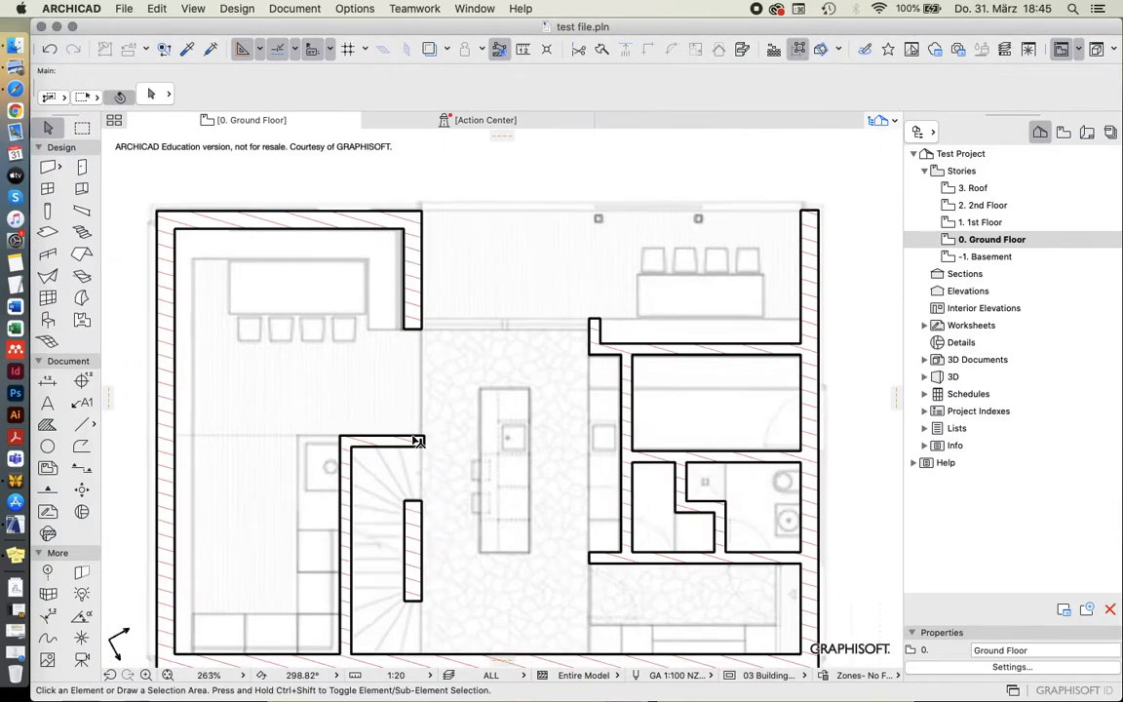
{"action": "scroll", "coordinate": [419, 442], "scroll_direction": "up", "scroll_amount": 1}
{"action": "left_click", "coordinate": [425, 438]}
{"action": "key", "text": "Escape"}
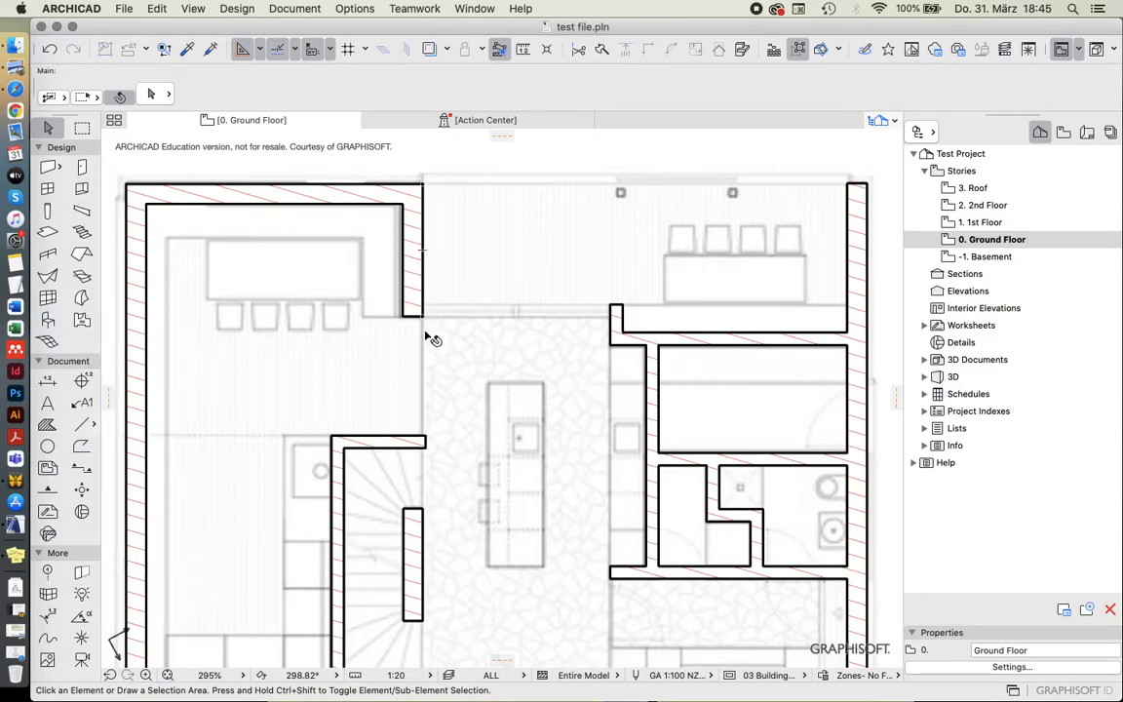
{"action": "left_click", "coordinate": [425, 439]}
{"action": "left_click", "coordinate": [425, 441]}
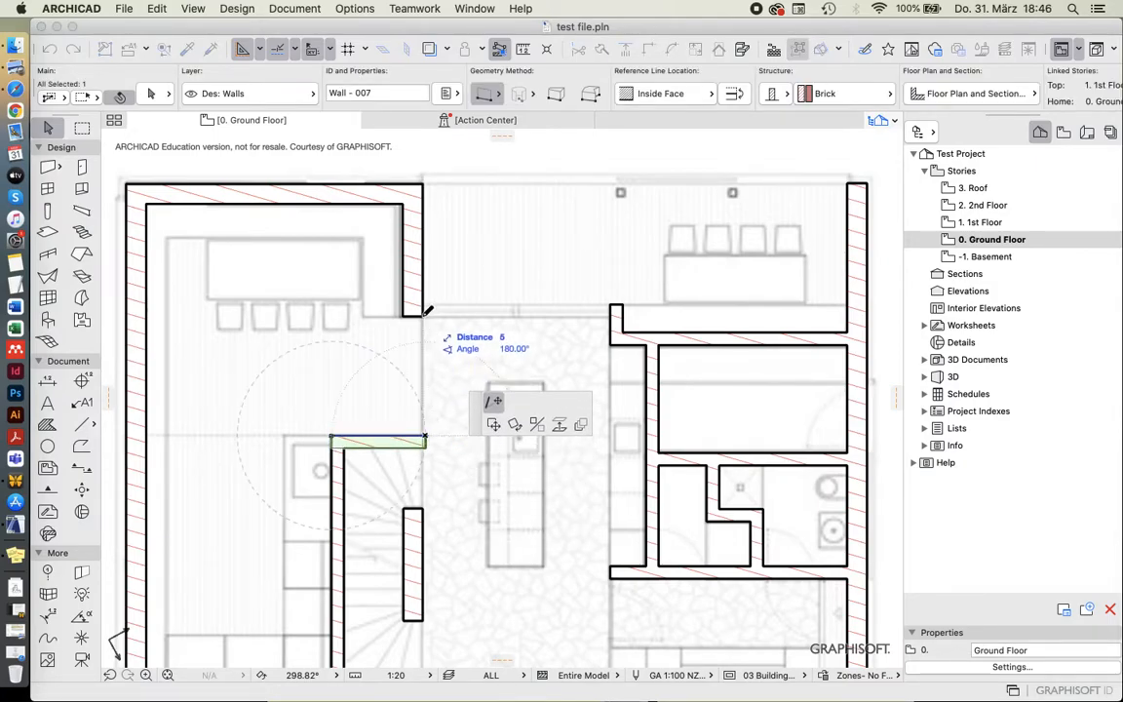
{"action": "key", "text": "Escape"}
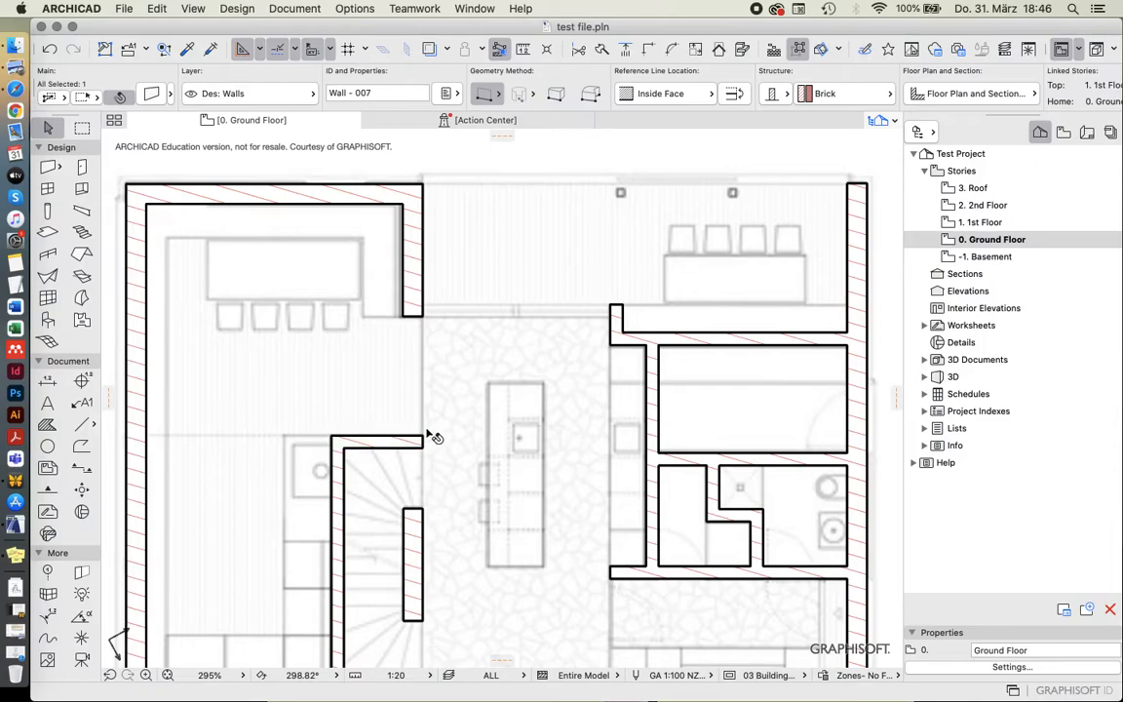
{"action": "key", "text": "Escape"}
- Select the stair's freestanding wall, the short stair wall and the vertical wall above to examine their edge alignment
{"action": "scroll", "coordinate": [422, 504], "scroll_direction": "down", "scroll_amount": 2}
{"action": "left_click", "coordinate": [419, 505]}
{"action": "left_click", "coordinate": [420, 430], "text": "shift"}
{"action": "left_click", "coordinate": [422, 312], "text": "shift"}
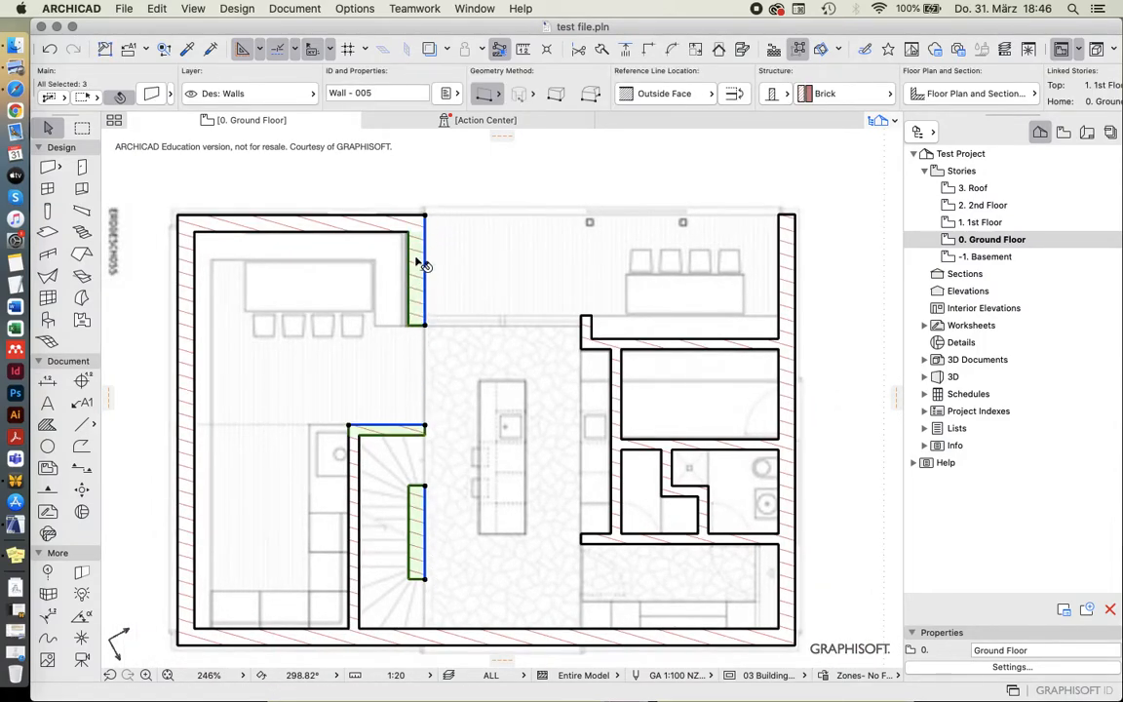
{"action": "left_click", "coordinate": [427, 429]}
{"action": "left_click", "coordinate": [424, 428]}
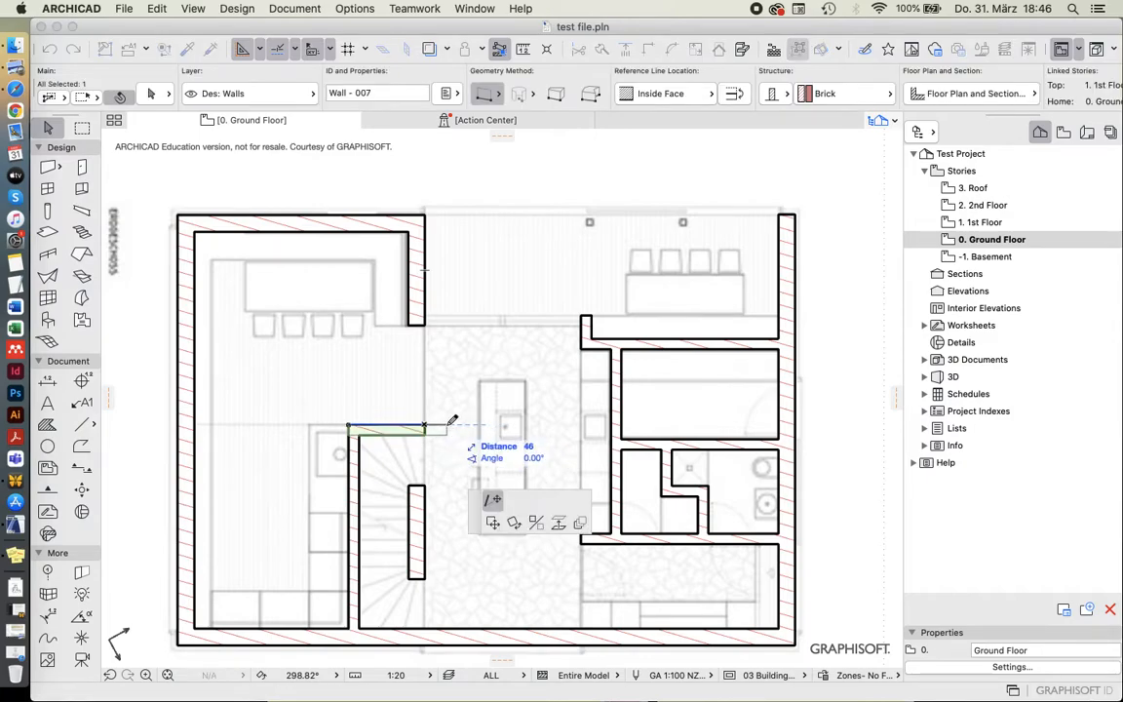
{"action": "key", "text": "Escape"}
{"action": "key", "text": "Escape"}
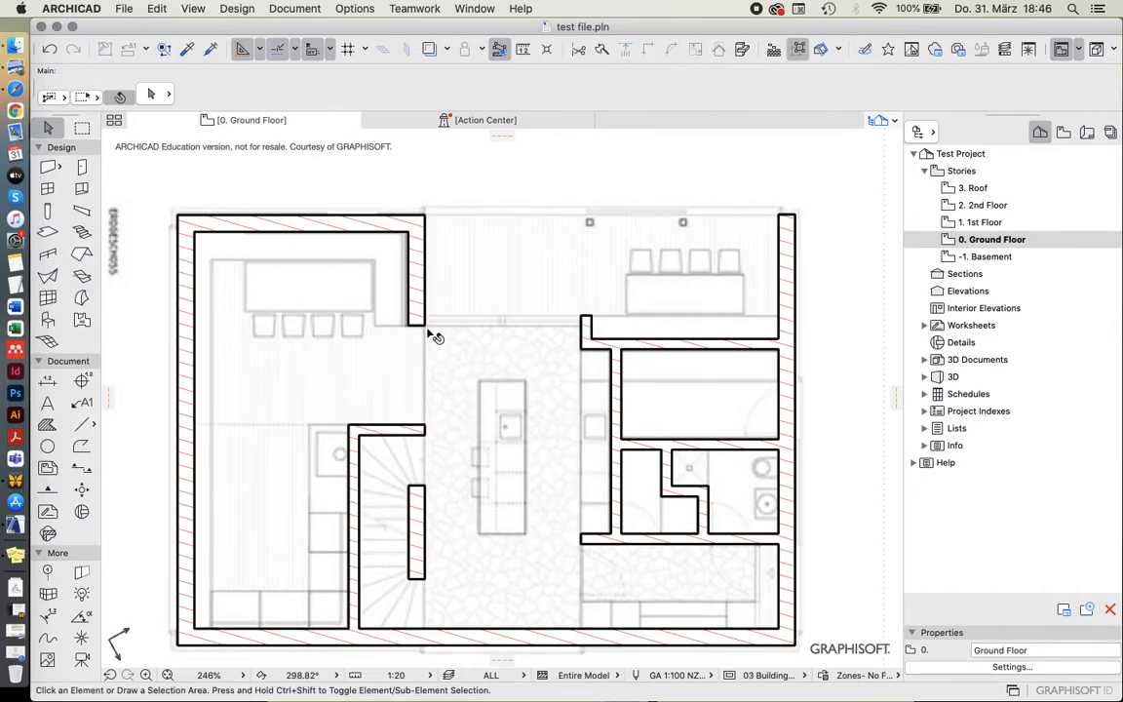
{"action": "left_click", "coordinate": [423, 435]}
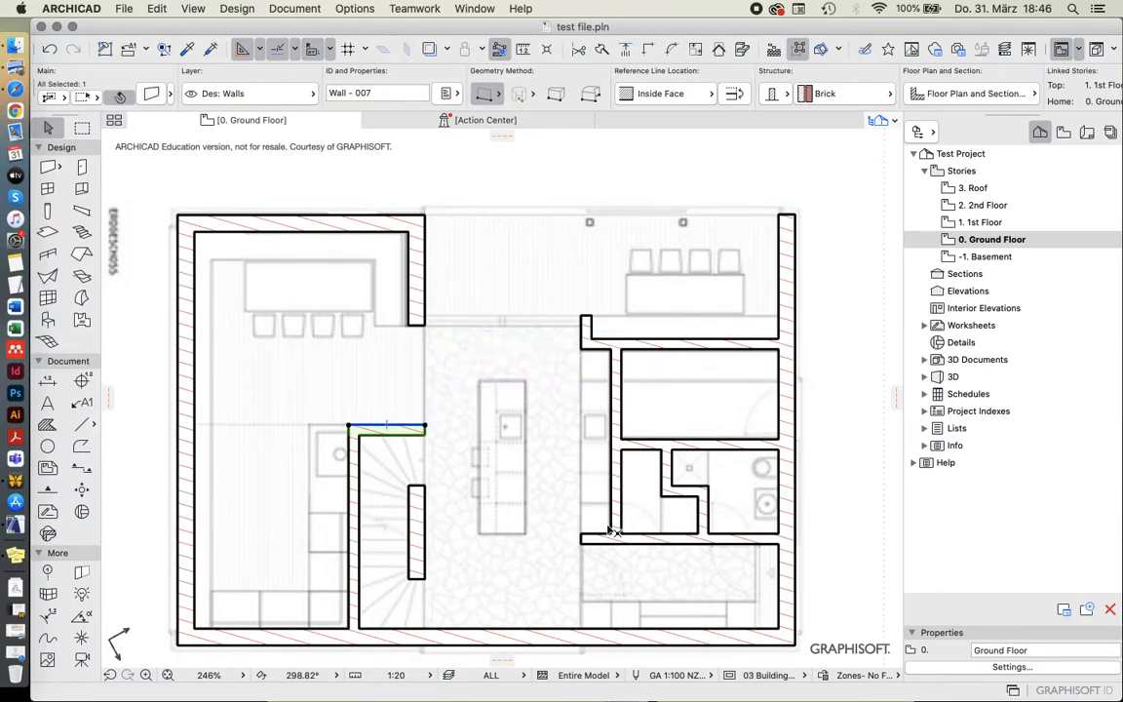
{"action": "key", "text": "Escape"}
- Stretch the free end of the horizontal wall below the bathroom to align with the corner of the short wall stub above
{"action": "left_click", "coordinate": [584, 545]}
{"action": "left_click", "coordinate": [582, 544]}
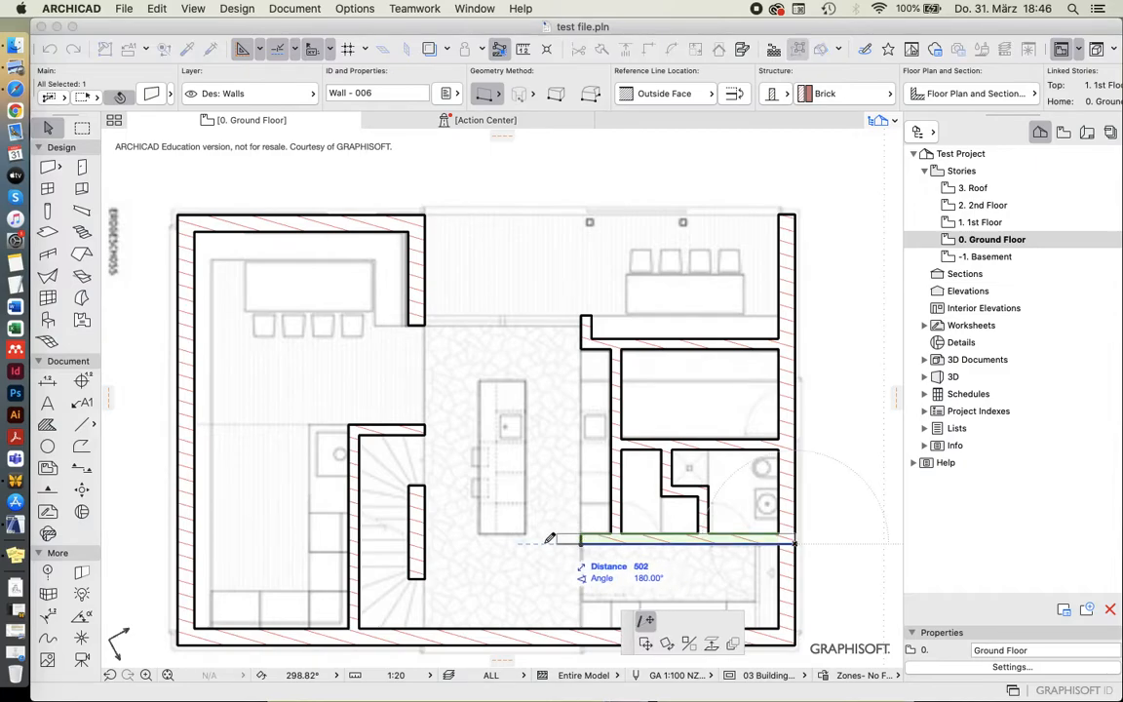
{"action": "left_click", "coordinate": [582, 315]}
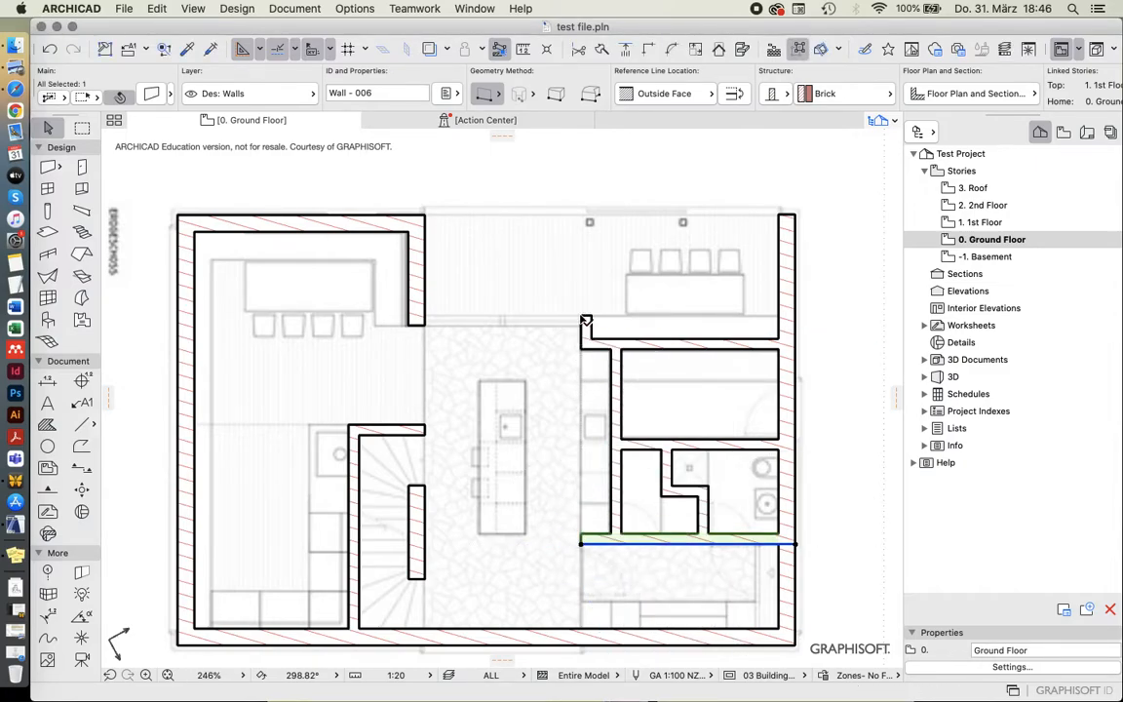
{"action": "key", "text": "Escape"}
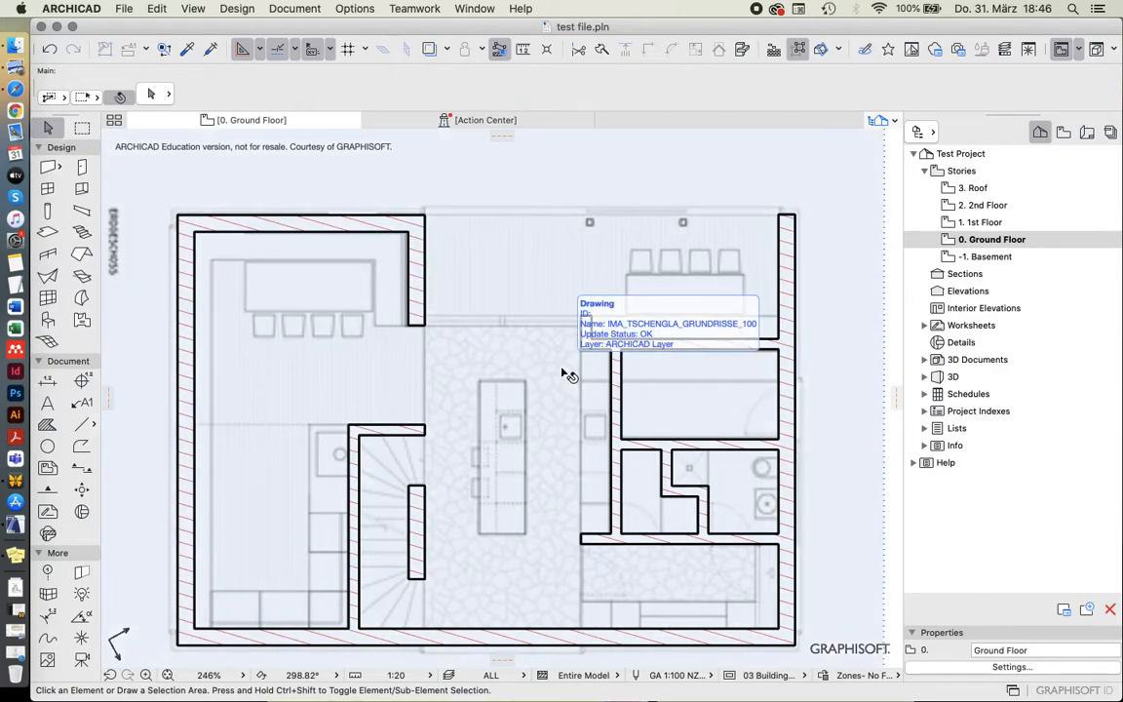
- Draw a vertical solid line about 29 long down to the outer edge of the short stair wall's free end, and select it
{"action": "scroll", "coordinate": [321, 459], "scroll_direction": "down", "scroll_amount": 2}
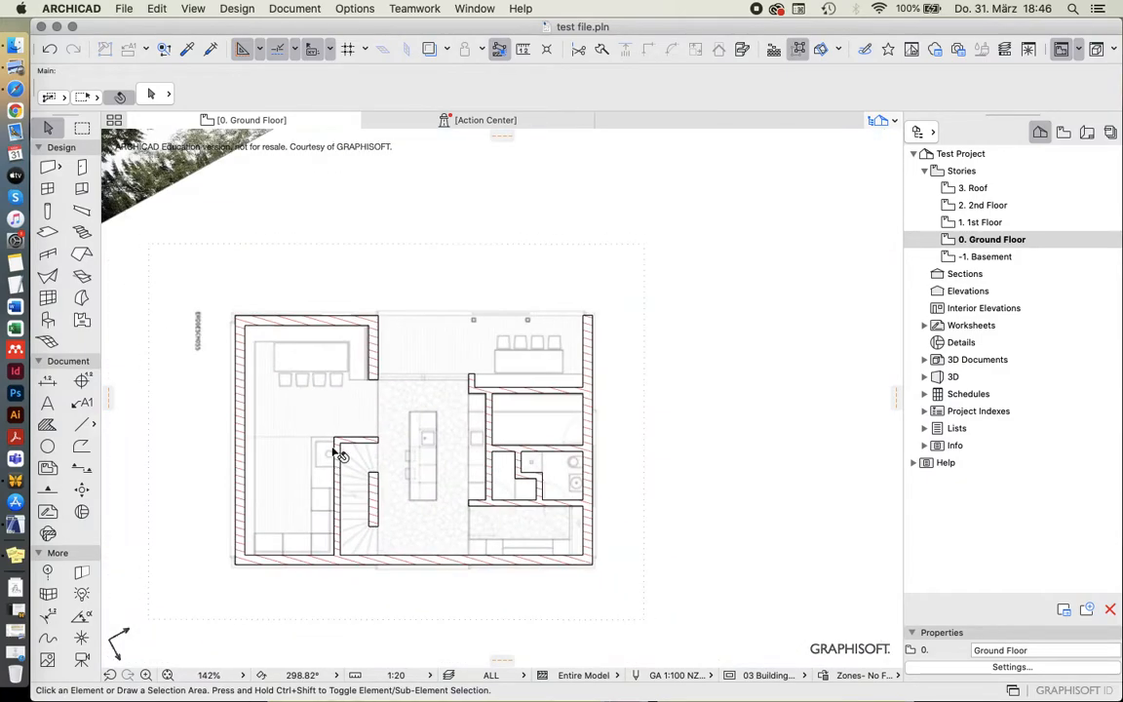
{"action": "scroll", "coordinate": [363, 430], "scroll_direction": "up", "scroll_amount": 1}
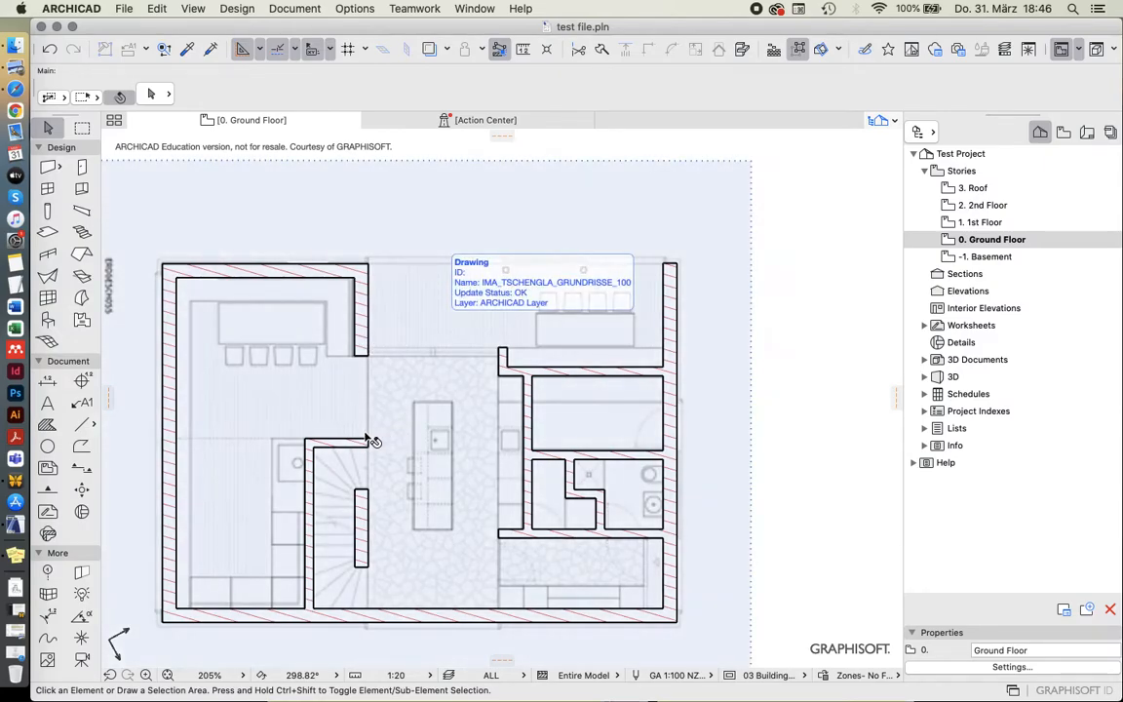
{"action": "scroll", "coordinate": [375, 444], "scroll_direction": "up", "scroll_amount": 5}
{"action": "scroll", "coordinate": [380, 447], "scroll_direction": "up", "scroll_amount": 8}
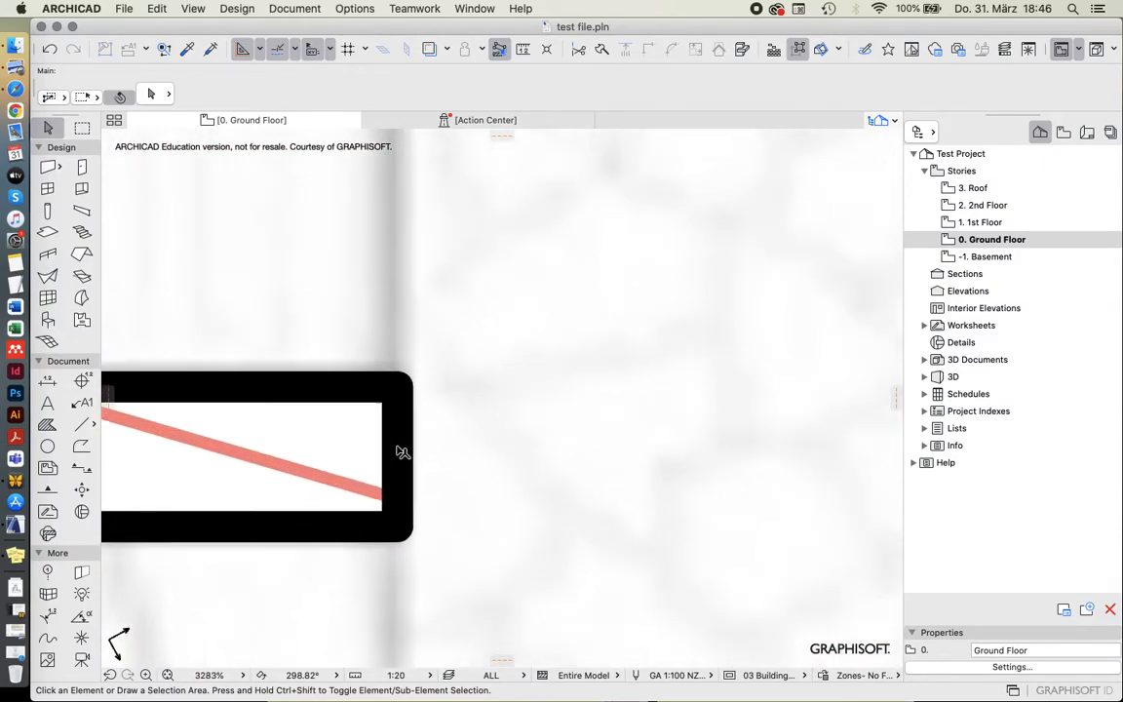
{"action": "left_click", "coordinate": [81, 424]}
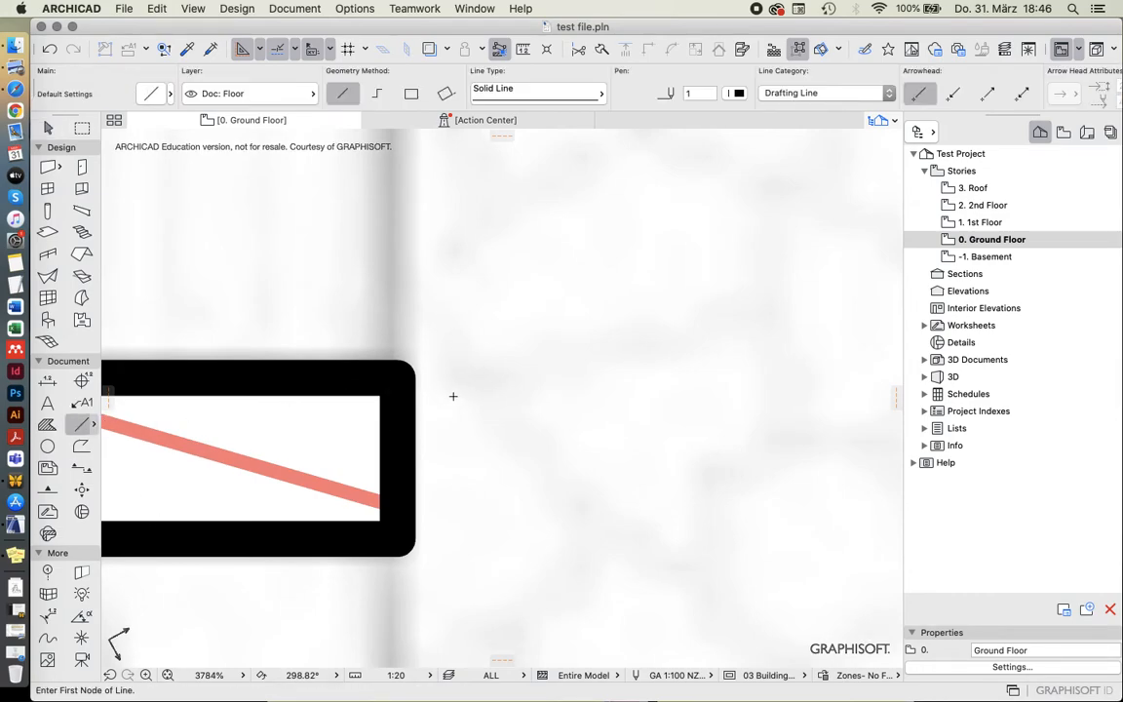
{"action": "left_click", "coordinate": [413, 167]}
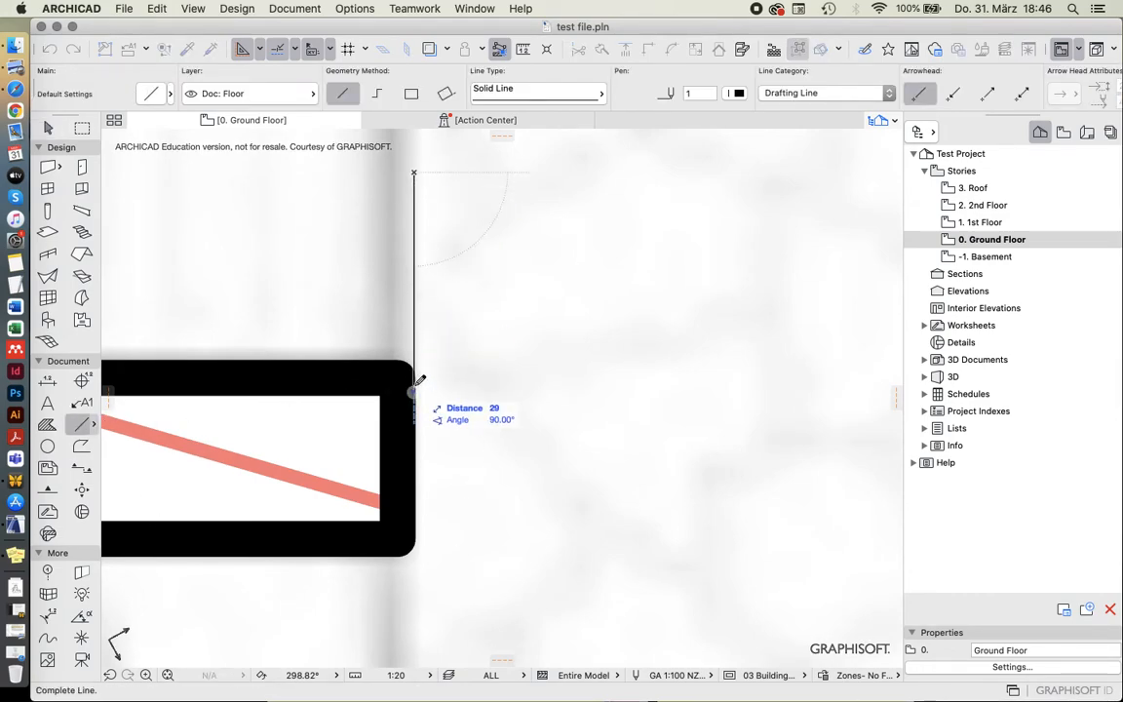
{"action": "left_click", "coordinate": [414, 381]}
{"action": "key", "text": "Escape"}
{"action": "left_click", "coordinate": [416, 386]}
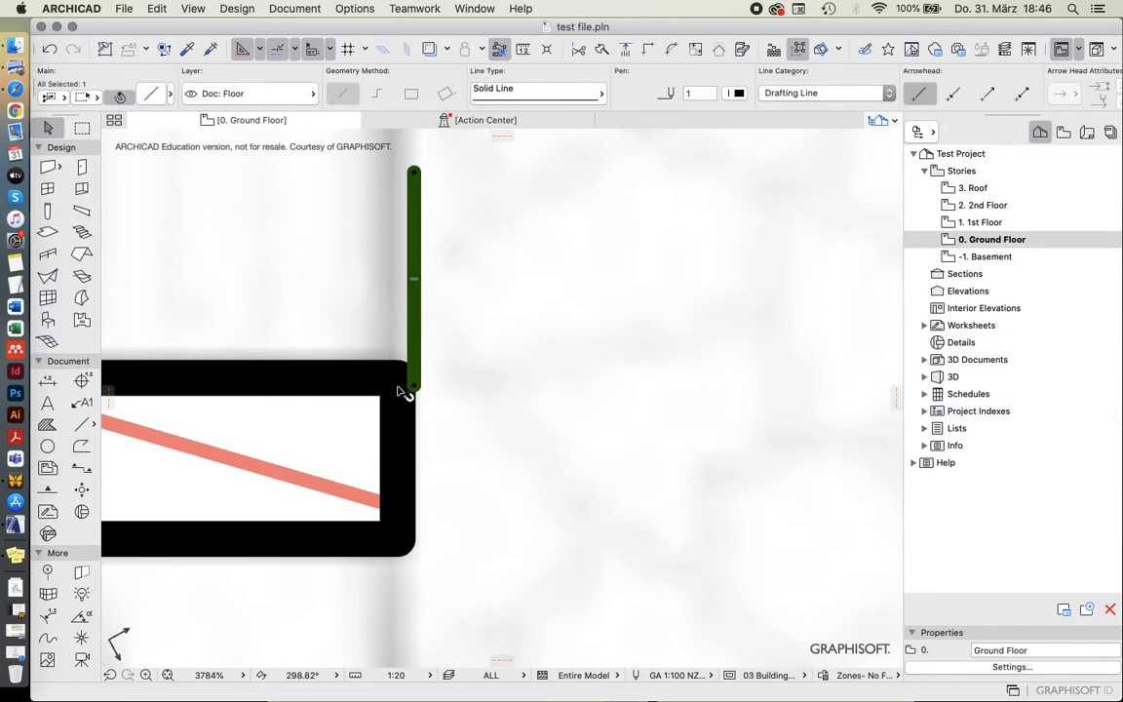
- Delete the vertical guide line drawn at the outer edge of the short stair wall's free end
{"action": "left_click", "coordinate": [399, 373], "text": "shift"}
{"action": "left_click", "coordinate": [413, 330]}
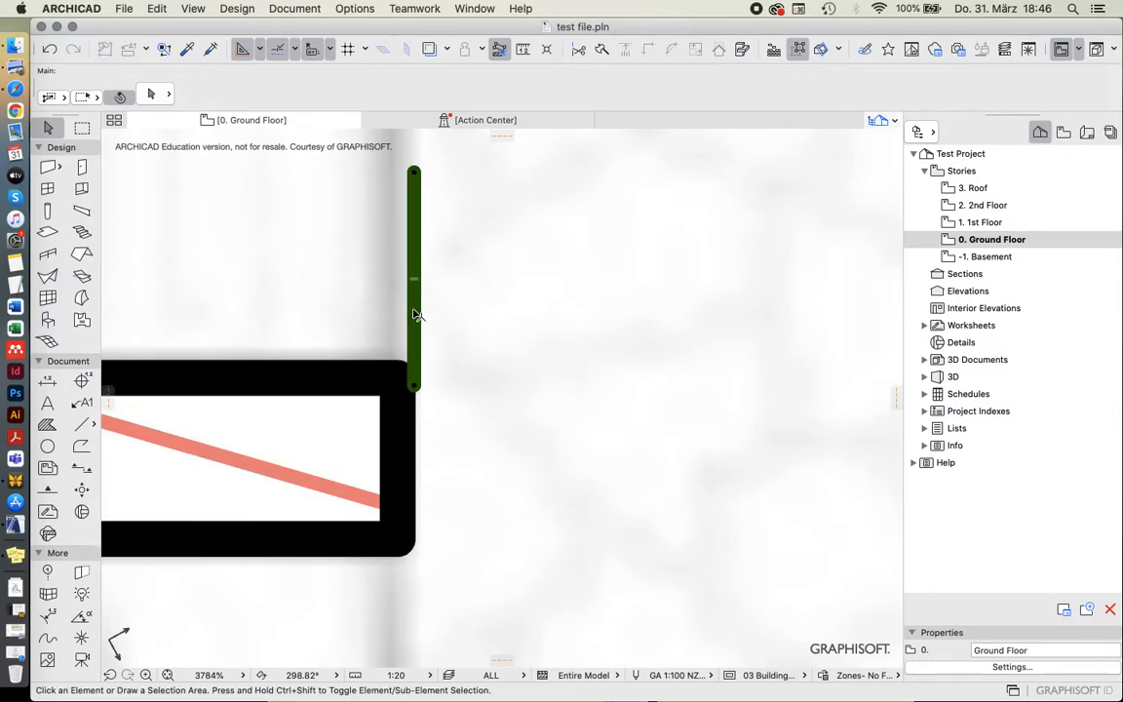
{"action": "key", "text": "Delete"}
{"action": "scroll", "coordinate": [386, 507], "scroll_direction": "down", "scroll_amount": 10}
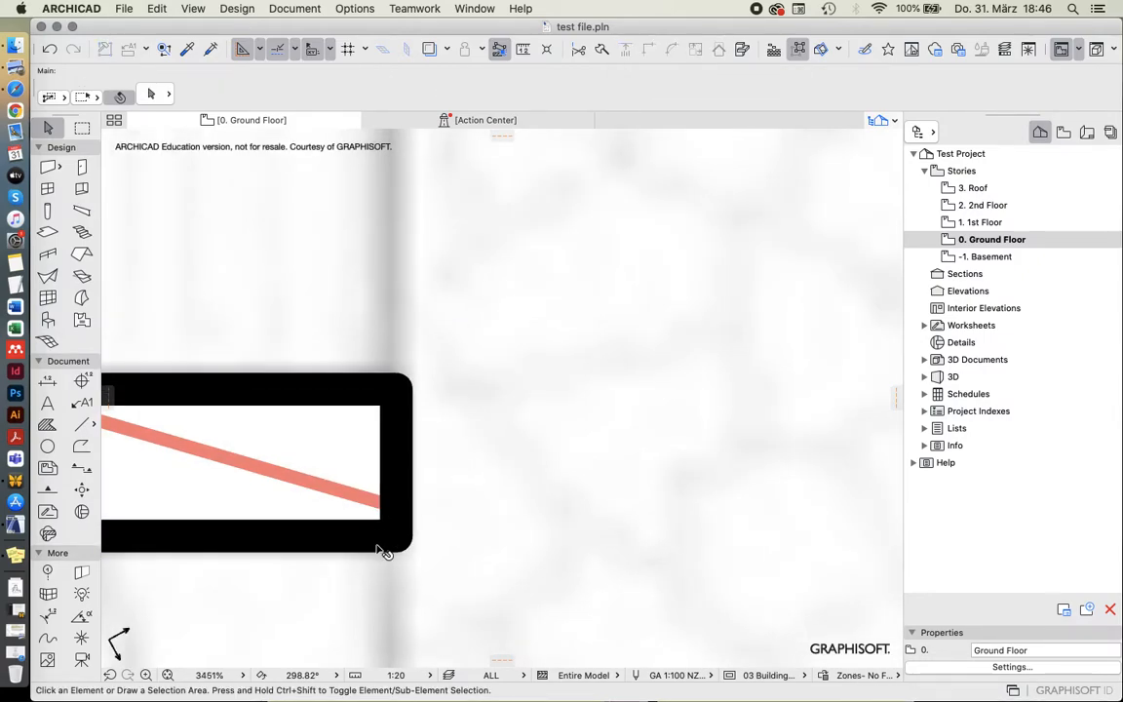
{"action": "scroll", "coordinate": [468, 431], "scroll_direction": "up", "scroll_amount": 3}
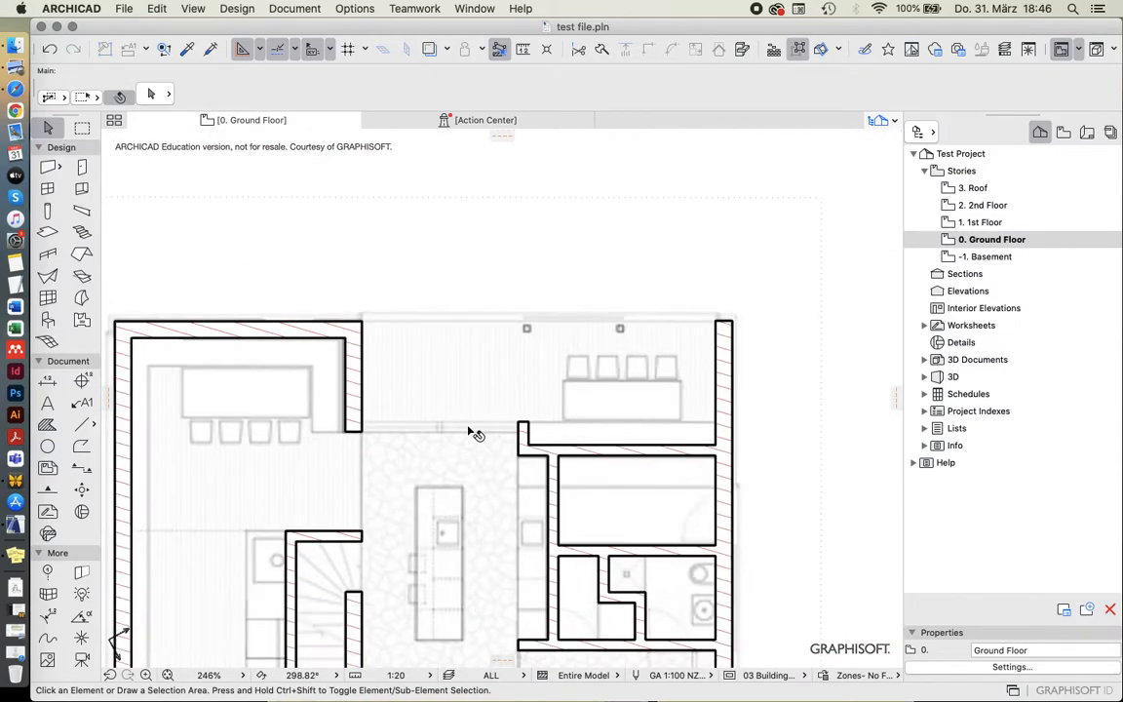
- Draw a brick wall about 351 long from the outer corner of the short wall stub to the vertical wall's inner face above the kitchen
{"action": "left_click", "coordinate": [589, 422], "text": "alt"}
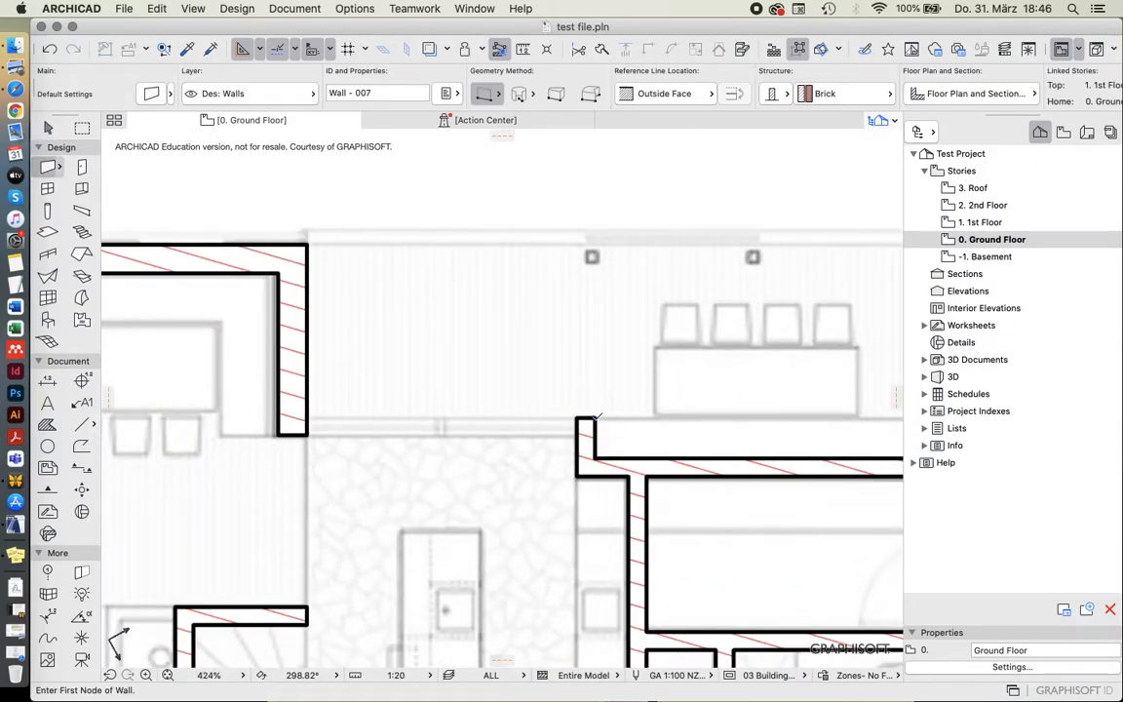
{"action": "left_click", "coordinate": [592, 420]}
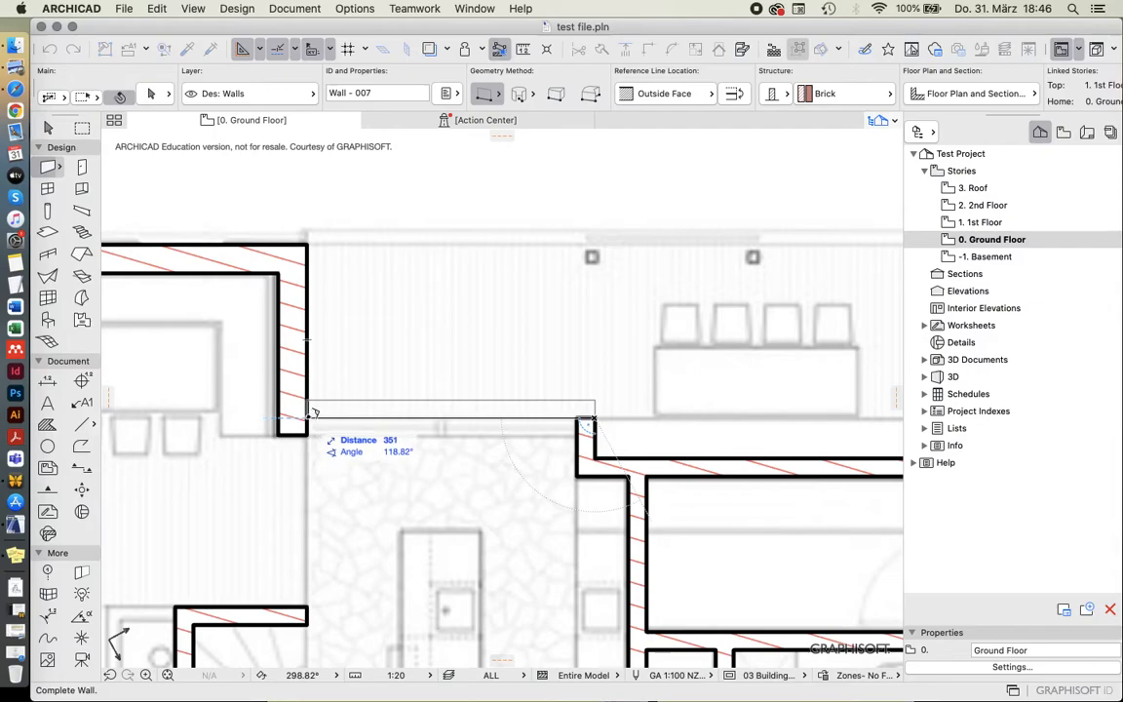
{"action": "key", "text": "Escape"}
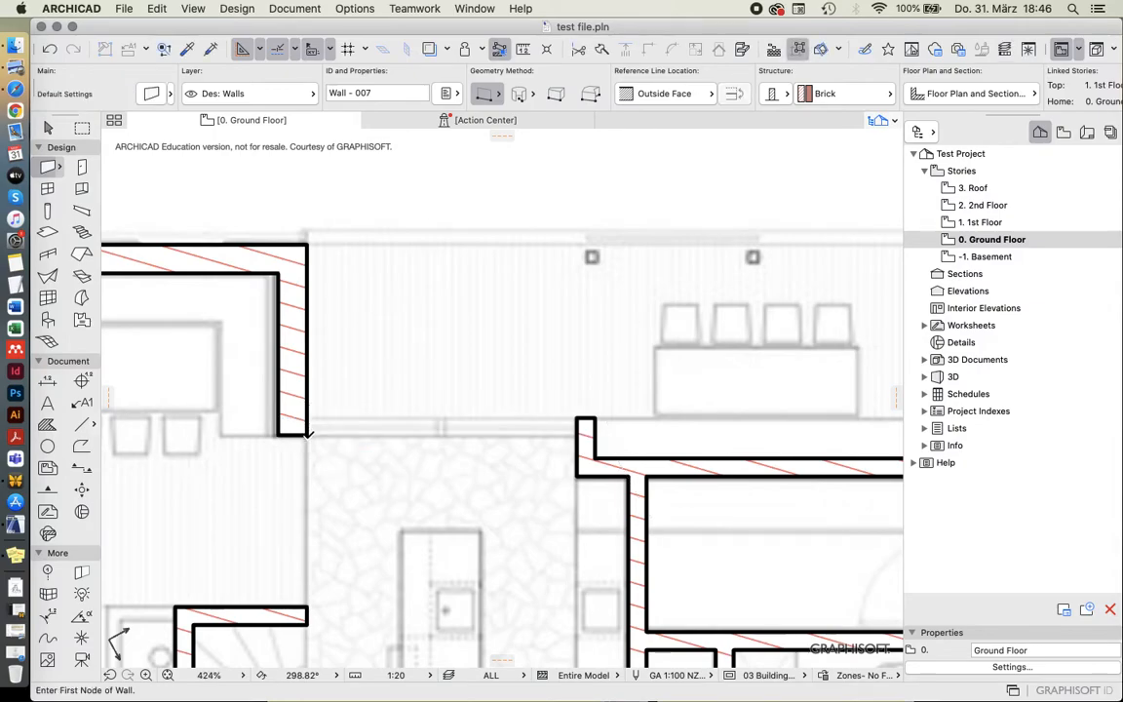
{"action": "left_click", "coordinate": [596, 417]}
{"action": "left_click", "coordinate": [308, 419]}
{"action": "key", "text": "Escape"}
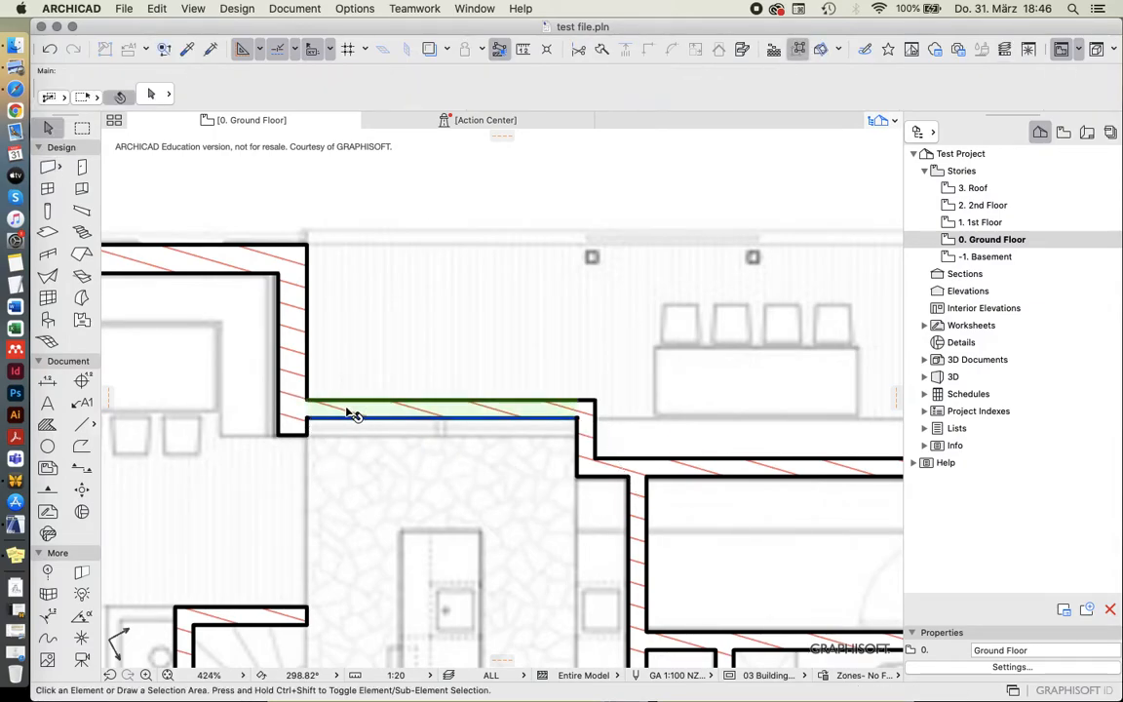
- Mirror the new horizontal wall about its reference line so it lies on the kitchen side
{"action": "left_click", "coordinate": [354, 414]}
{"action": "key", "text": "super+m"}
{"action": "left_click", "coordinate": [579, 422]}
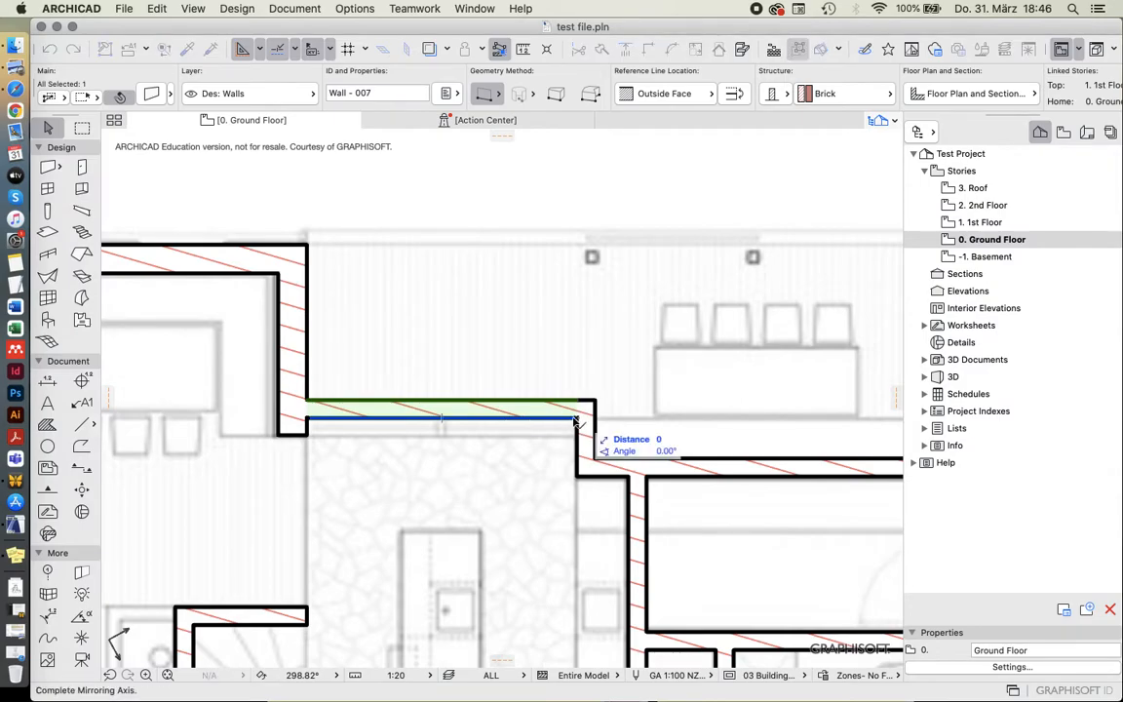
{"action": "left_click", "coordinate": [308, 420]}
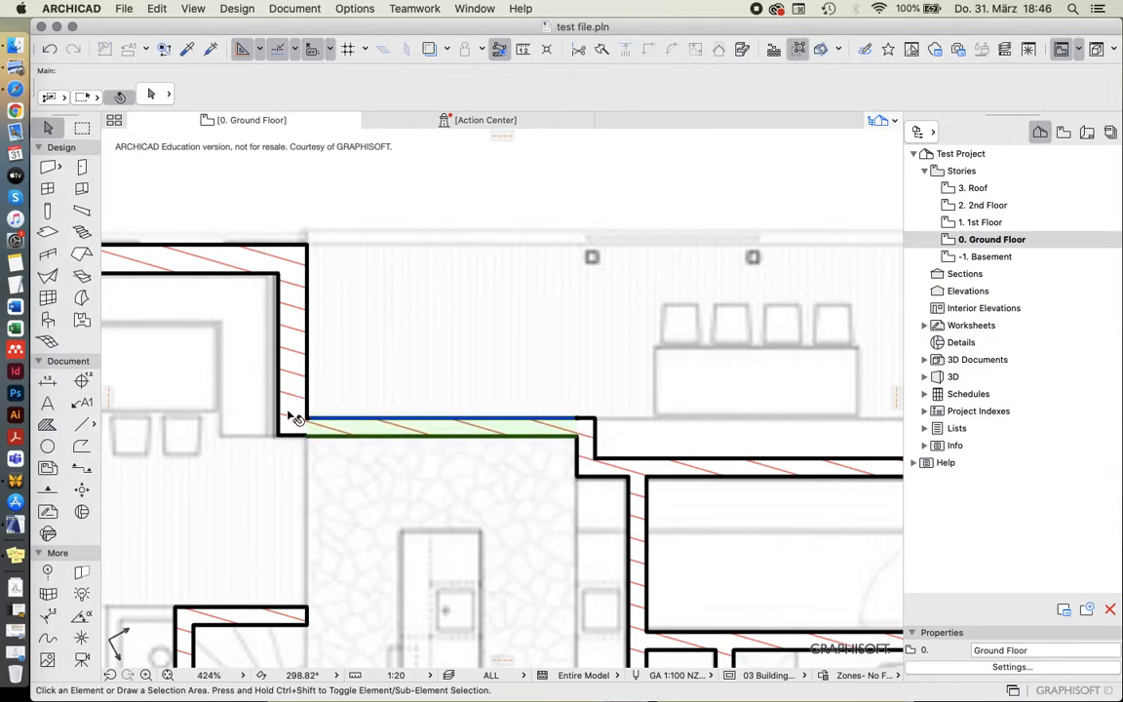
- Try to join the new horizontal wall and the adjoining vertical wall at their shared corner
{"action": "left_click", "coordinate": [283, 418], "text": "shift"}
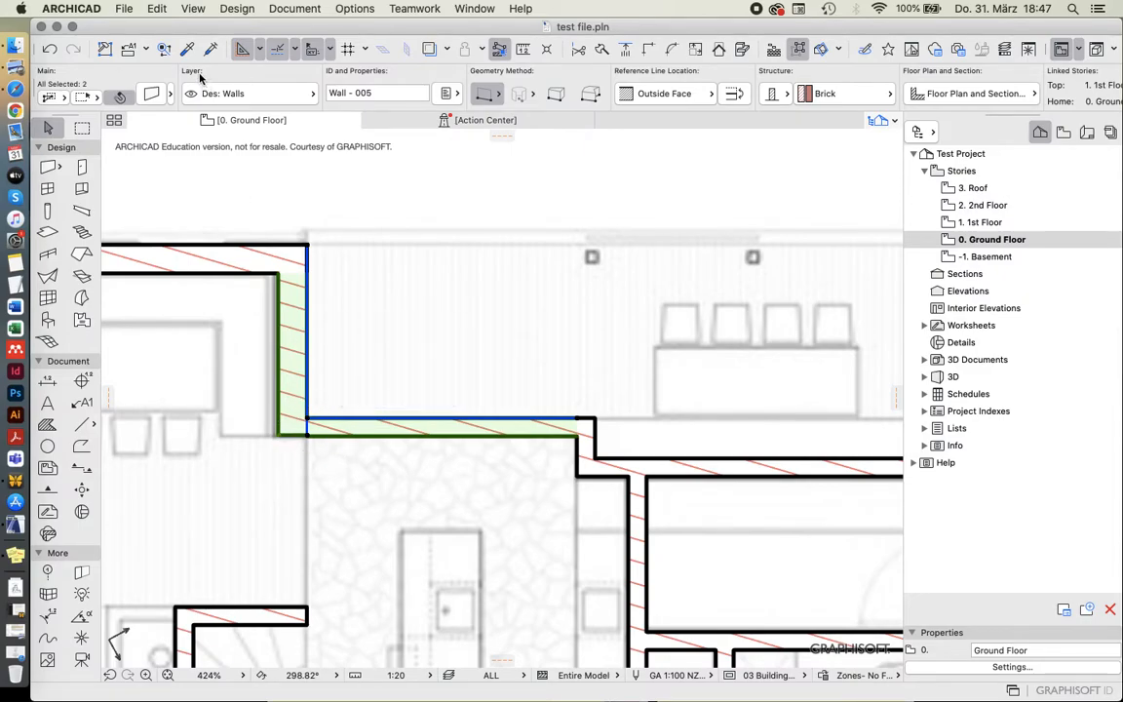
{"action": "left_click", "coordinate": [159, 9]}
{"action": "left_click", "coordinate": [166, 11]}
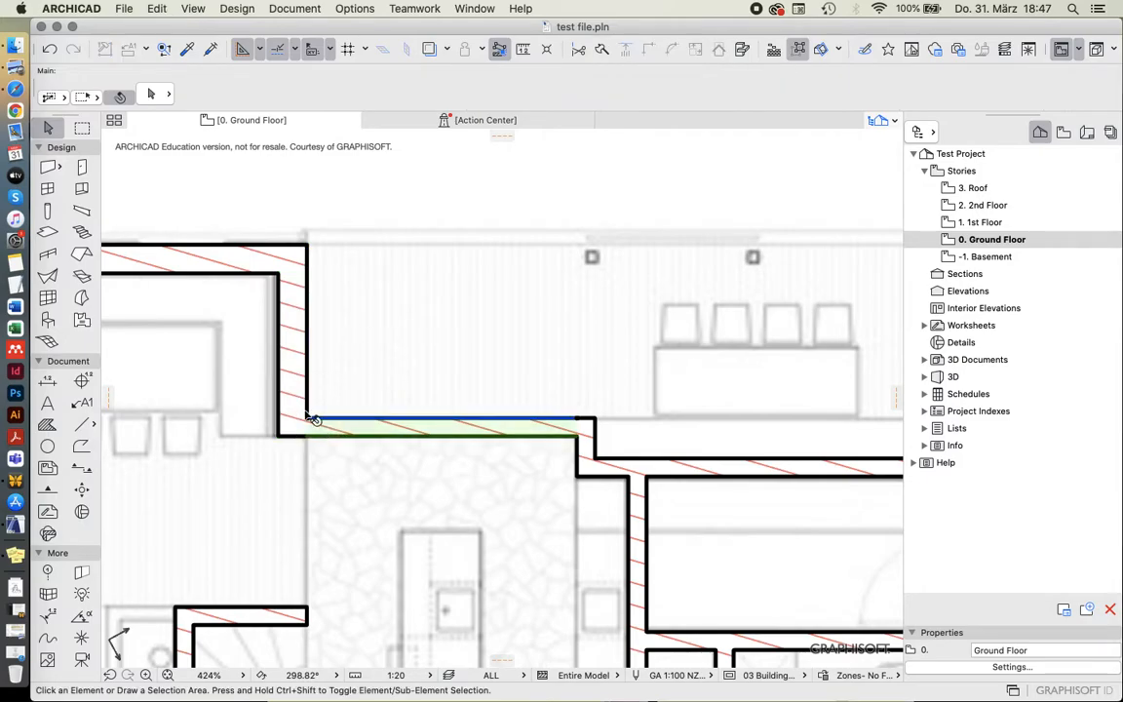
{"action": "key", "text": "Escape"}
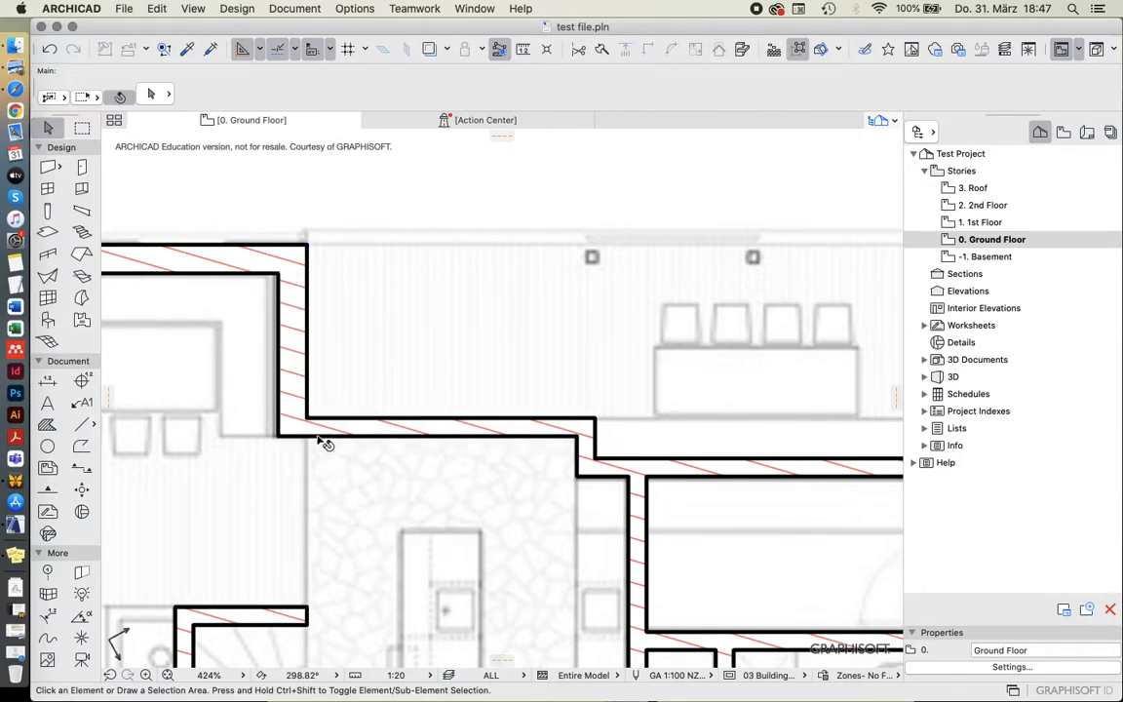
- Select the horizontal and vertical walls at their shared corner and undo the last join
{"action": "left_click", "coordinate": [314, 428]}
{"action": "left_click", "coordinate": [304, 430], "text": "shift"}
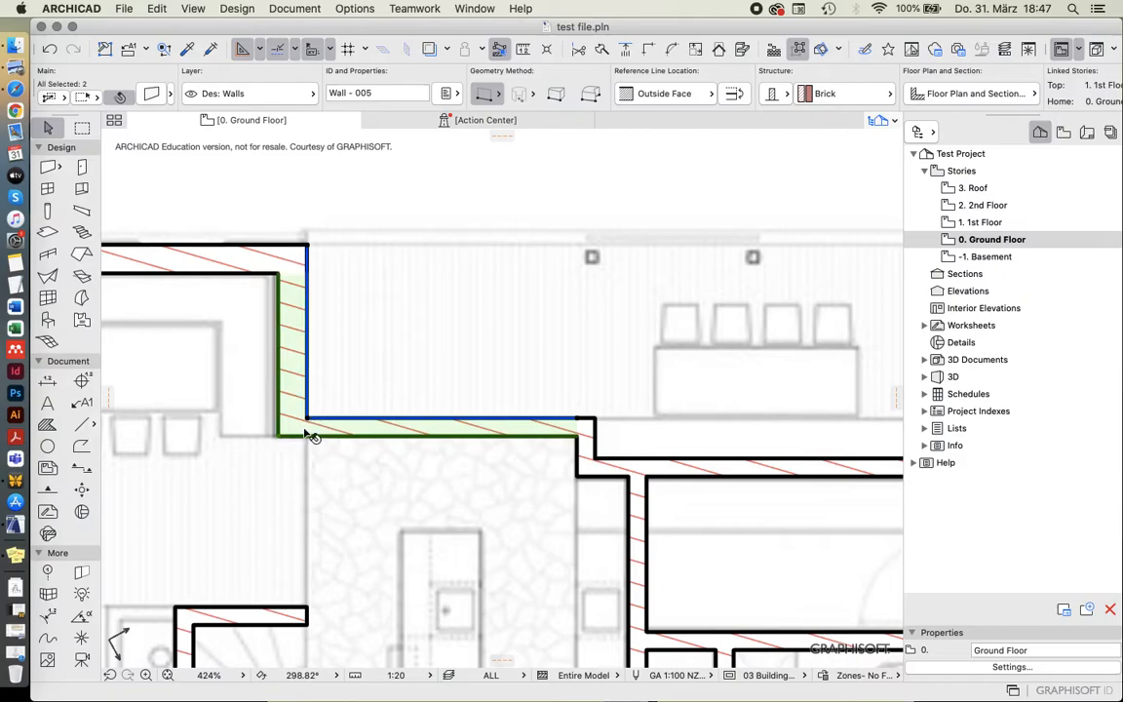
{"action": "left_click", "coordinate": [303, 445]}
{"action": "key", "text": "super+z"}
- Examine the corner between the horizontal and vertical walls by selecting both and comparing where their reference lines meet
{"action": "scroll", "coordinate": [310, 452], "scroll_direction": "up", "scroll_amount": 5}
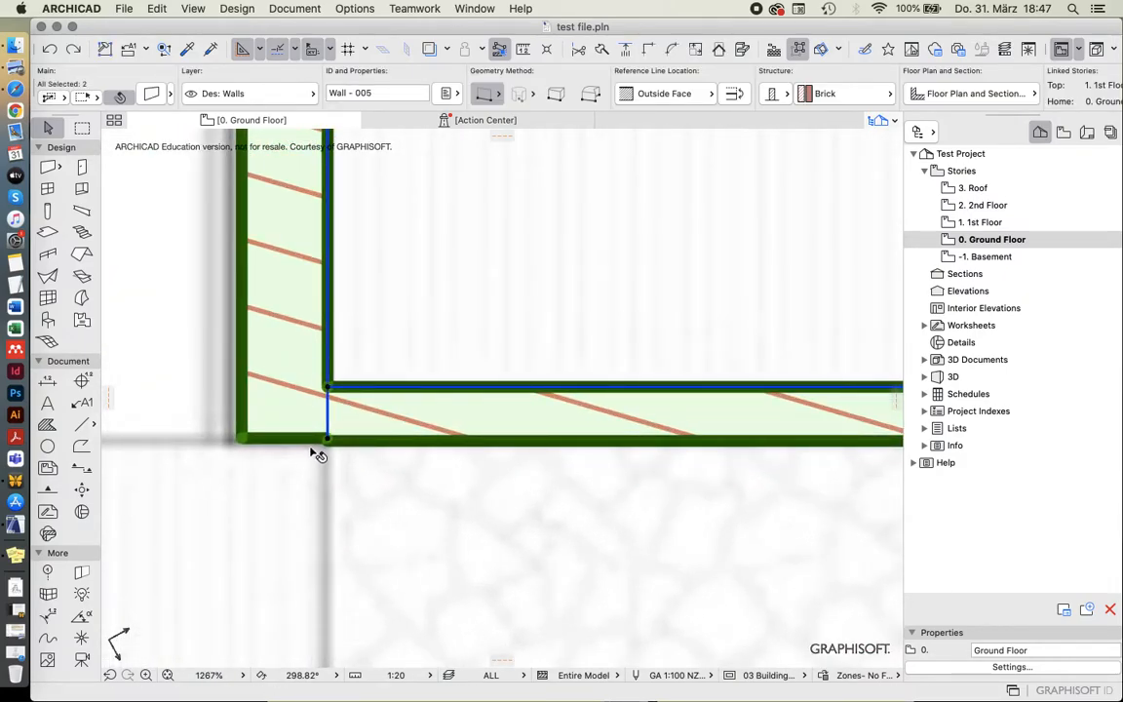
{"action": "left_click", "coordinate": [316, 453]}
{"action": "scroll", "coordinate": [316, 449], "scroll_direction": "up", "scroll_amount": 1}
{"action": "left_click", "coordinate": [352, 381]}
{"action": "left_click", "coordinate": [311, 300], "text": "shift"}
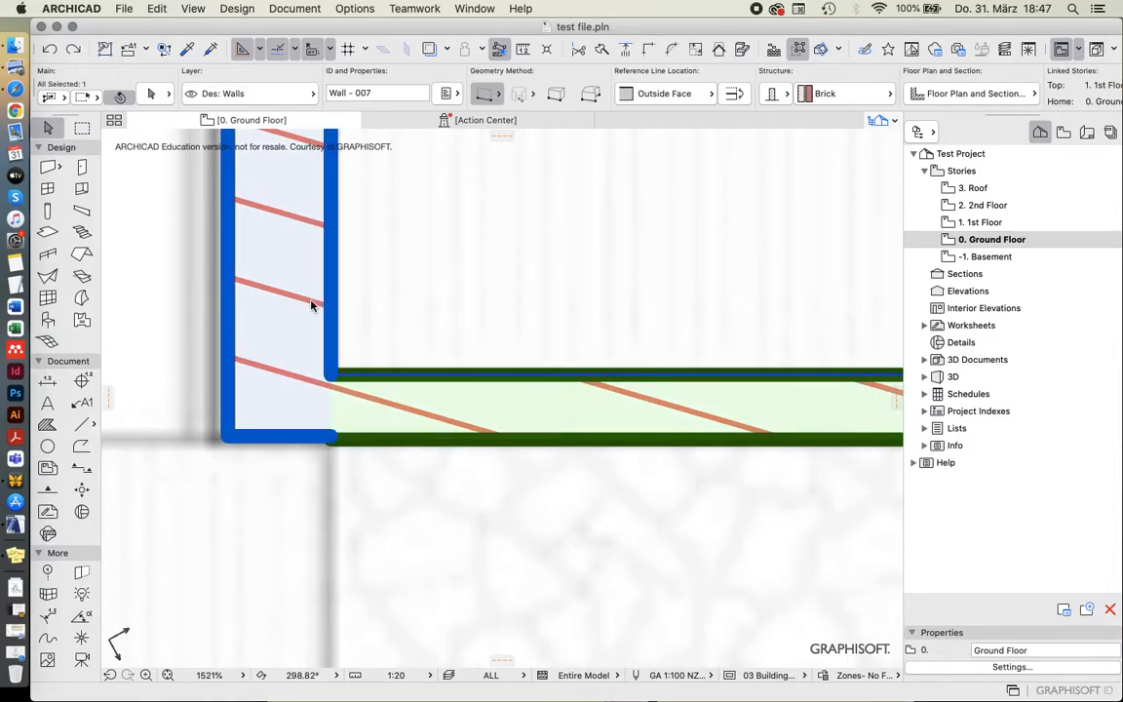
{"action": "key", "text": "Escape"}
{"action": "left_click", "coordinate": [369, 400]}
{"action": "left_click", "coordinate": [319, 314], "text": "shift"}
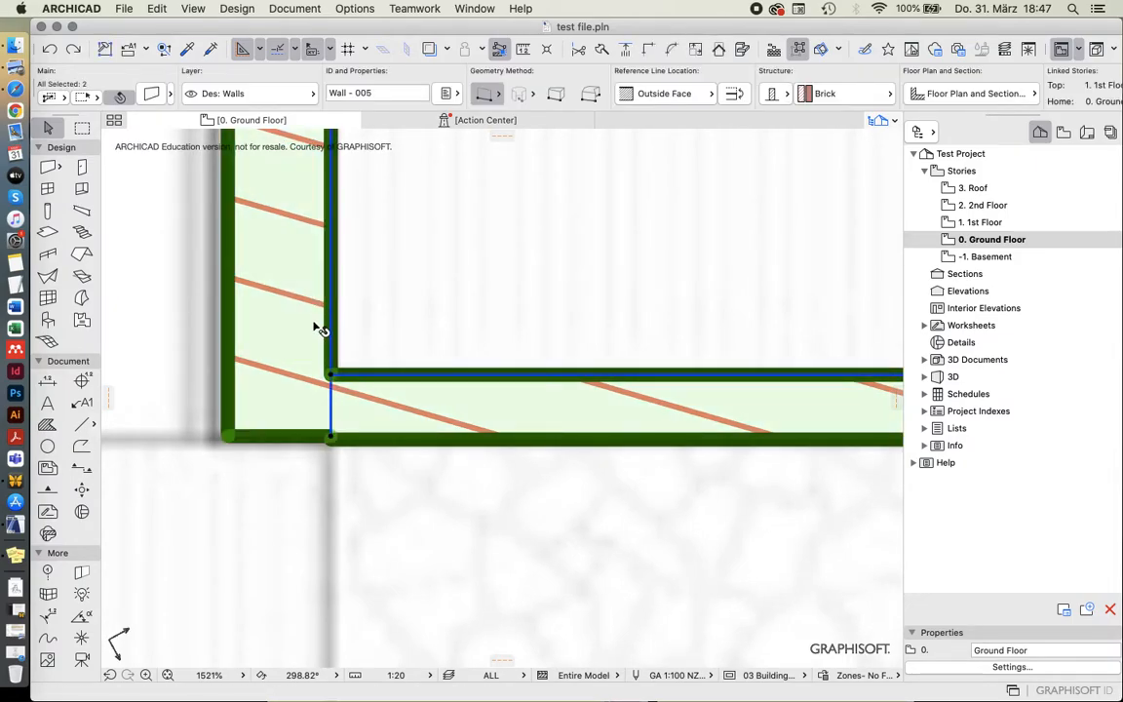
{"action": "scroll", "coordinate": [317, 476], "scroll_direction": "down", "scroll_amount": 5}
{"action": "scroll", "coordinate": [319, 473], "scroll_direction": "down", "scroll_amount": 2}
- Examine the horizontal wall's connections by selecting it with the short wall stub and with the vertical wall
{"action": "key", "text": "Escape"}
{"action": "left_click", "coordinate": [501, 458]}
{"action": "left_click", "coordinate": [502, 466], "text": "shift"}
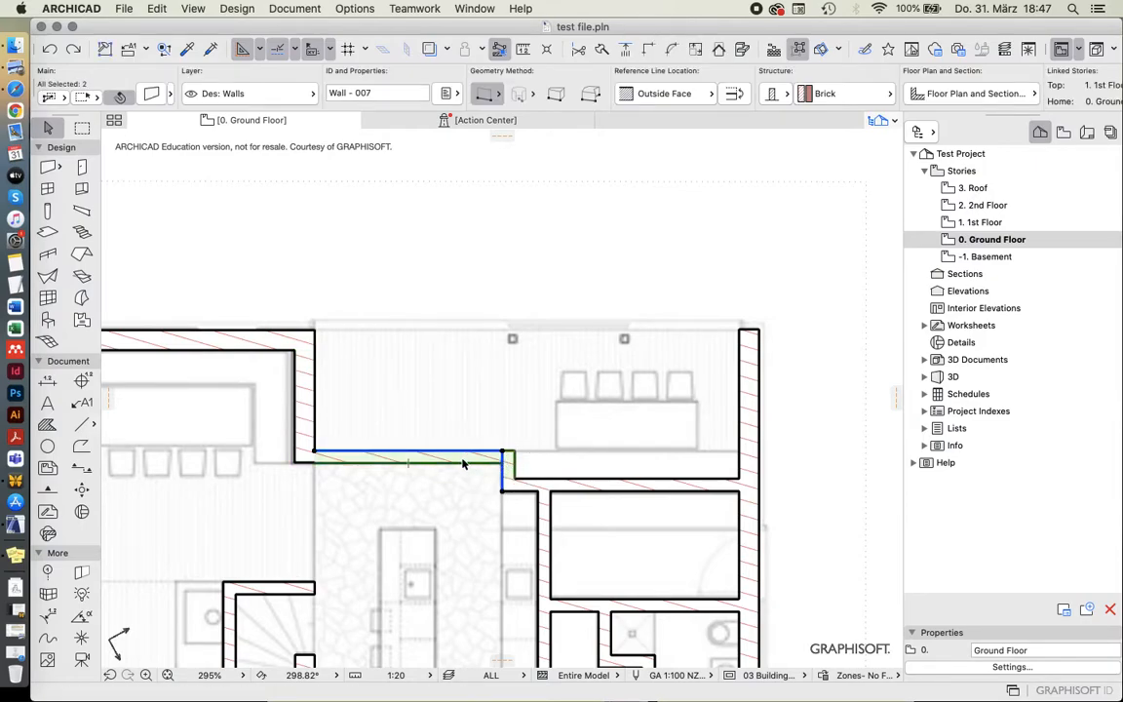
{"action": "left_click", "coordinate": [313, 412]}
{"action": "left_click", "coordinate": [321, 455], "text": "shift"}
{"action": "key", "text": "Escape"}
{"action": "left_click_drag", "start_coordinate": [265, 430], "coordinate": [342, 493]}
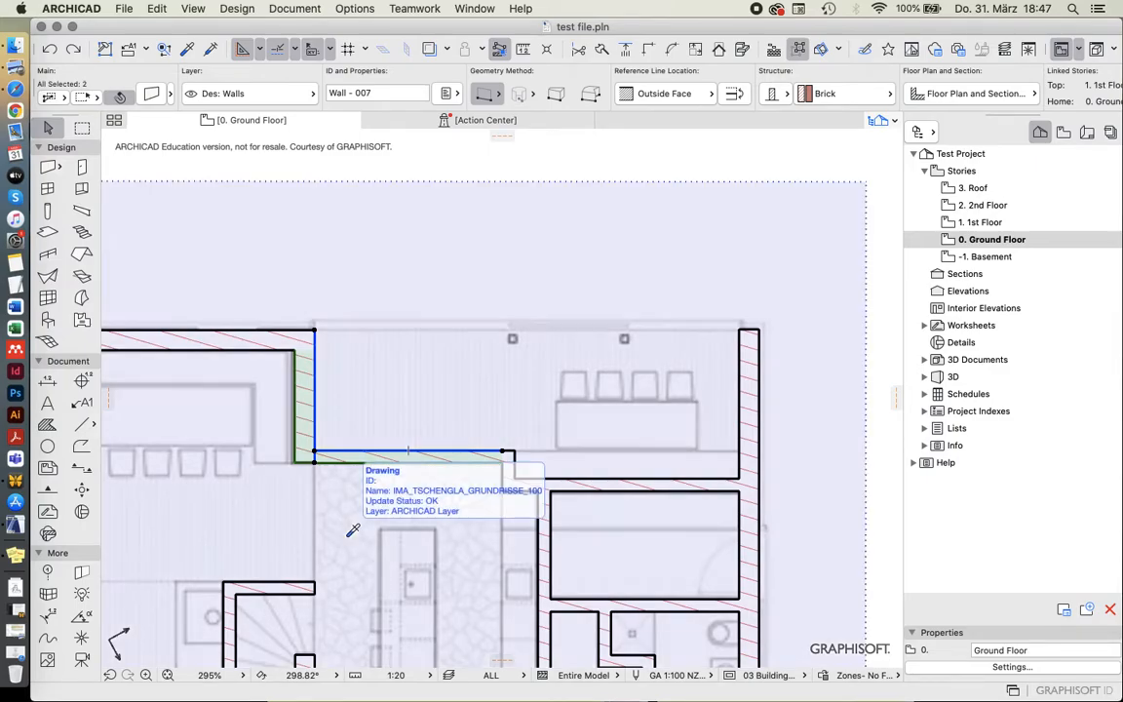
{"action": "key", "text": "Escape"}
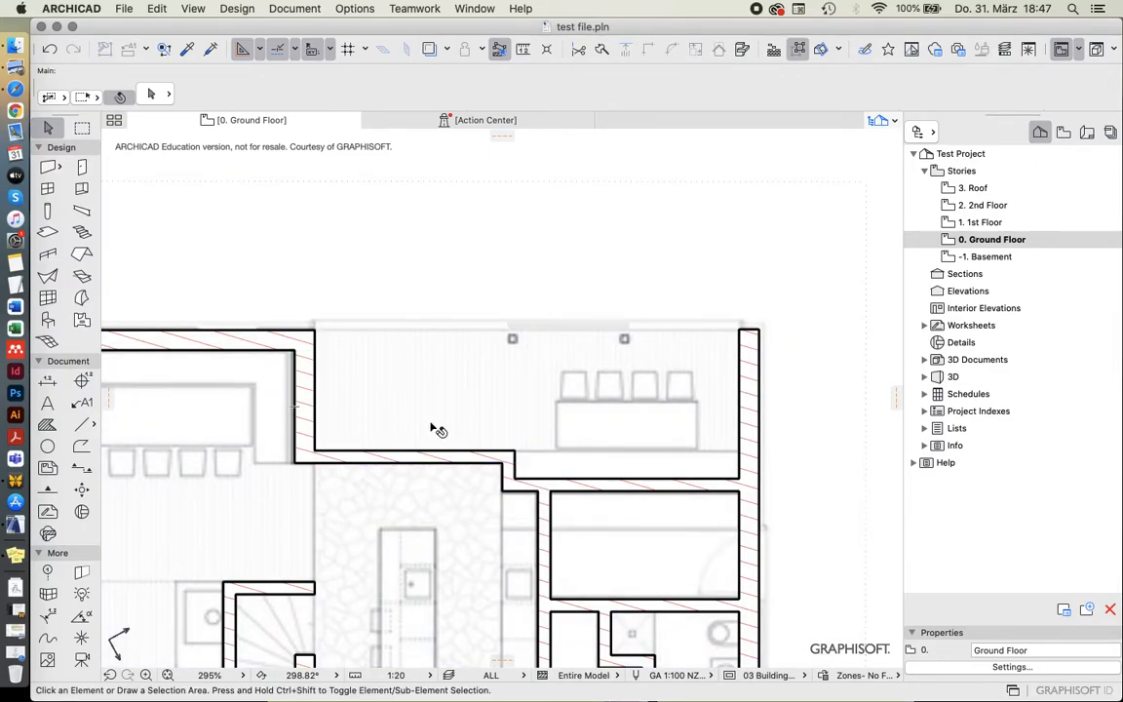
- Open the default settings of the Column tool and show the segment structure options
{"action": "scroll", "coordinate": [651, 325], "scroll_direction": "up", "scroll_amount": 3}
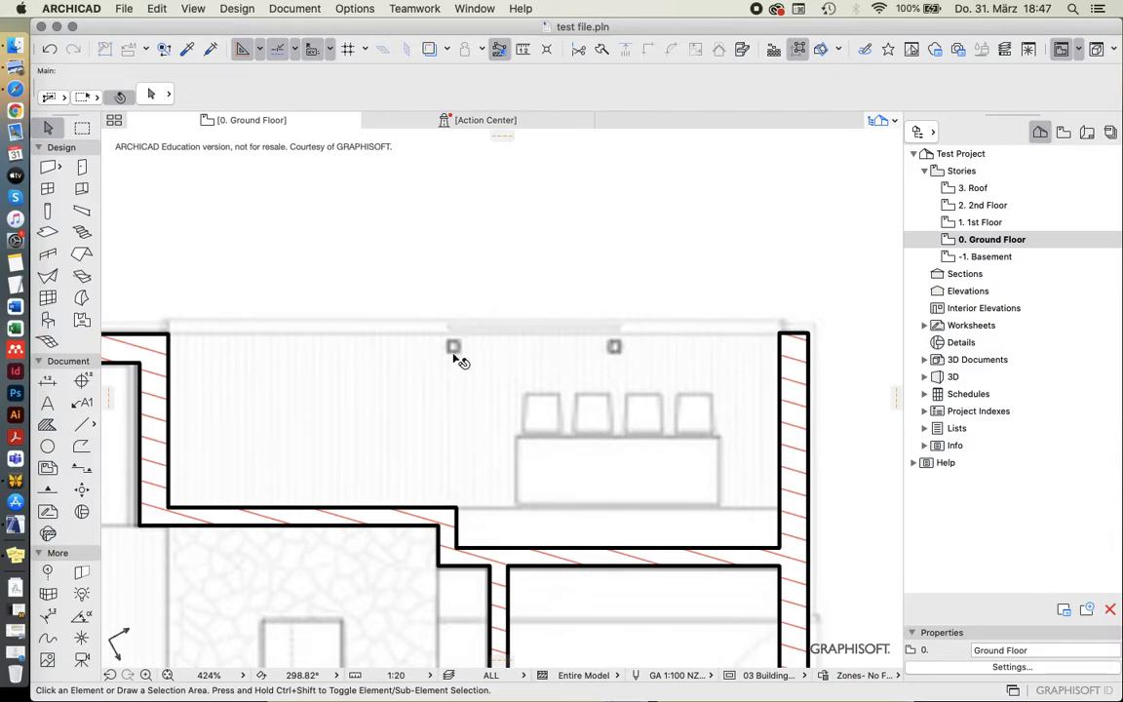
{"action": "left_click", "coordinate": [48, 211]}
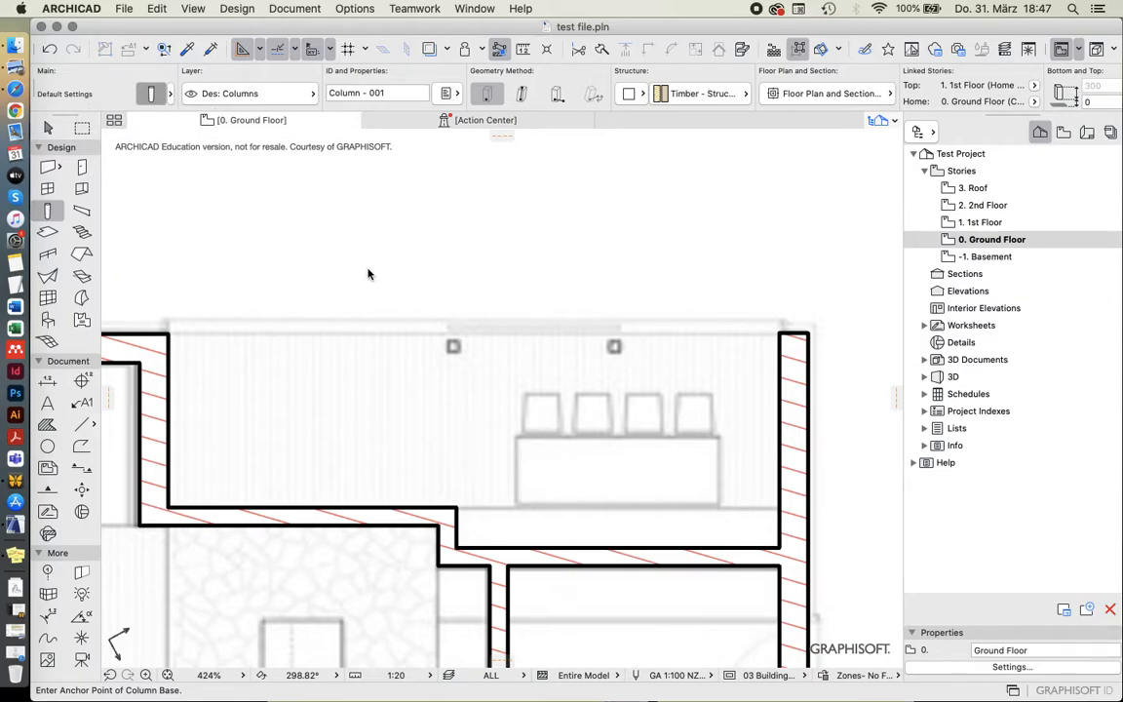
{"action": "key", "text": "super+t"}
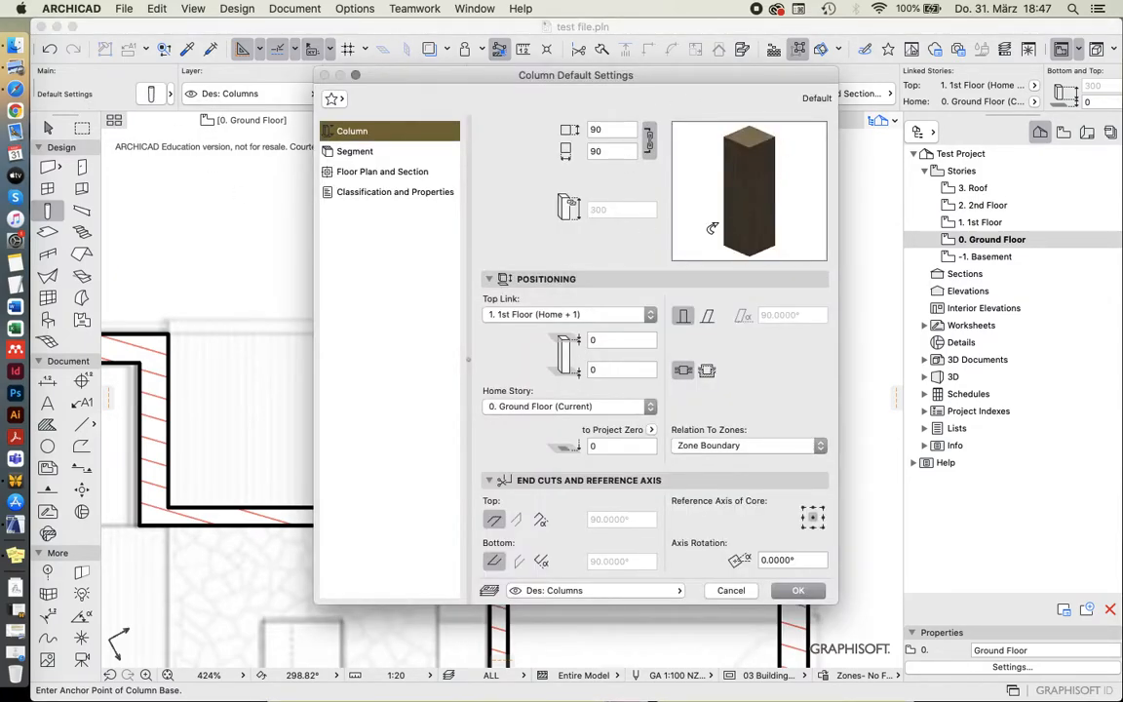
{"action": "left_click_drag", "start_coordinate": [667, 75], "coordinate": [622, 64]}
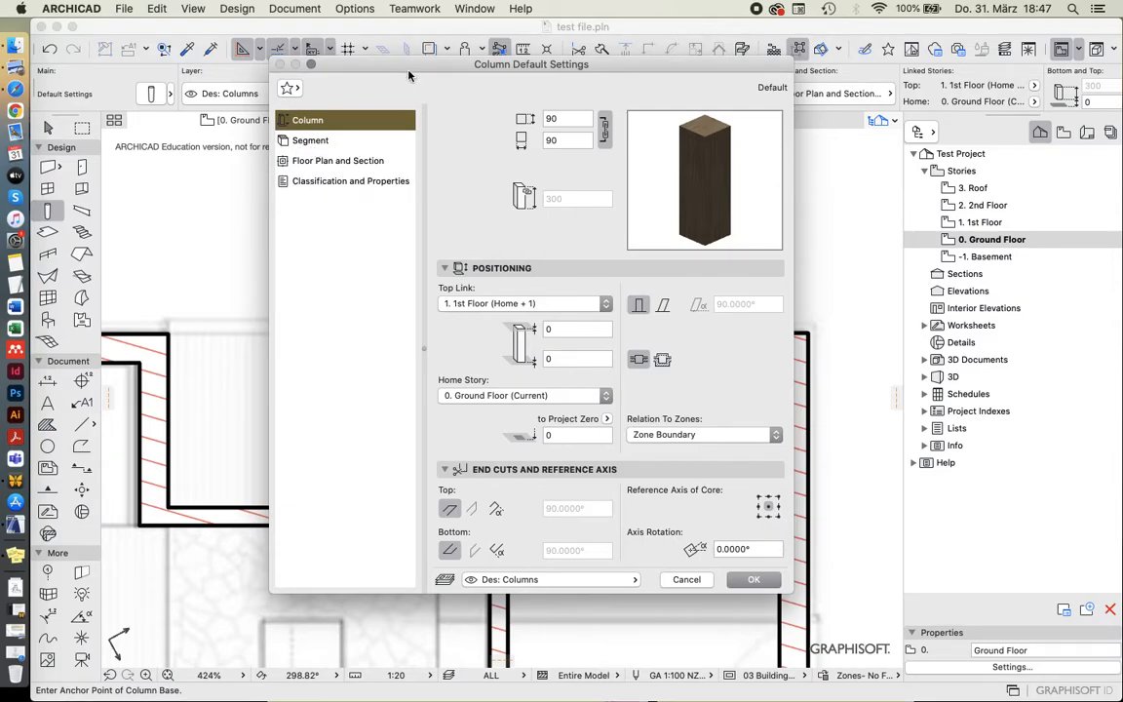
{"action": "left_click", "coordinate": [310, 143]}
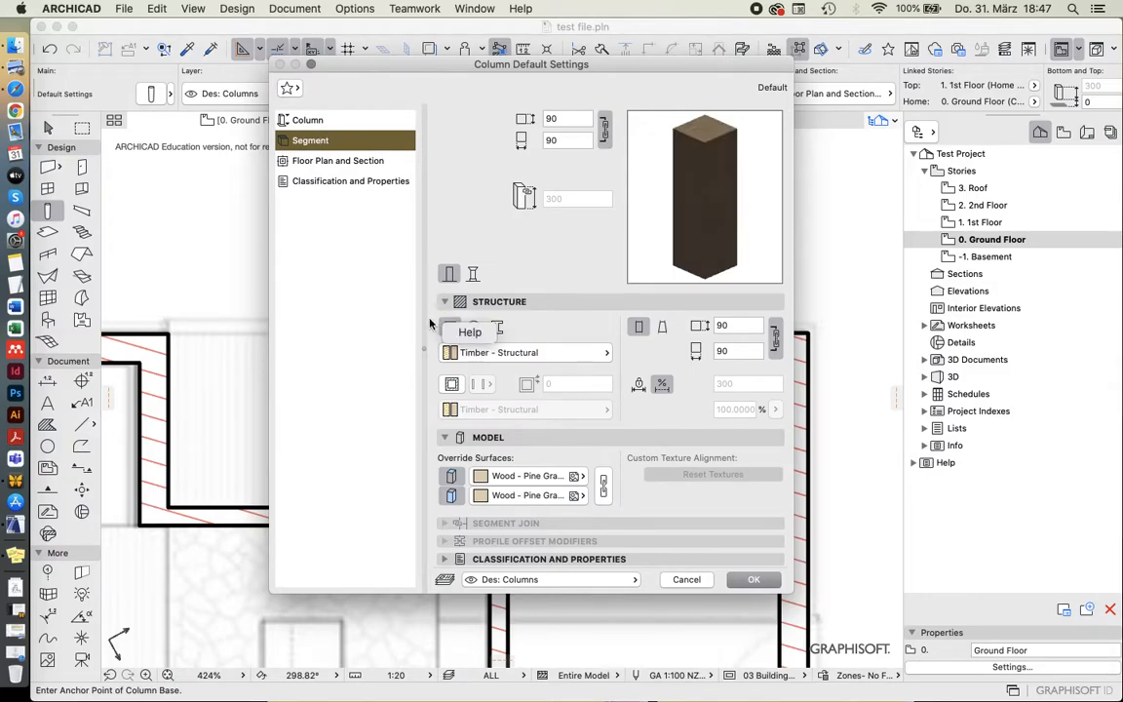
- Preview the circular and complex profile cross-sections for the column and return to the rectangular shape
{"action": "left_click", "coordinate": [474, 328]}
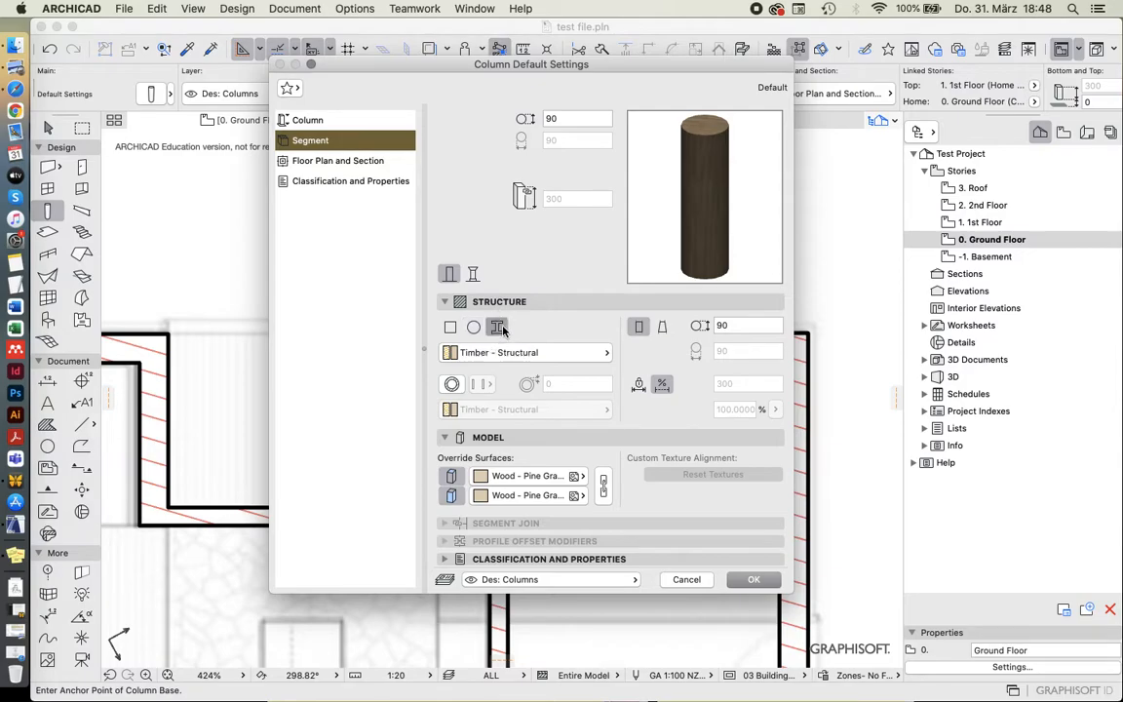
{"action": "left_click", "coordinate": [499, 329]}
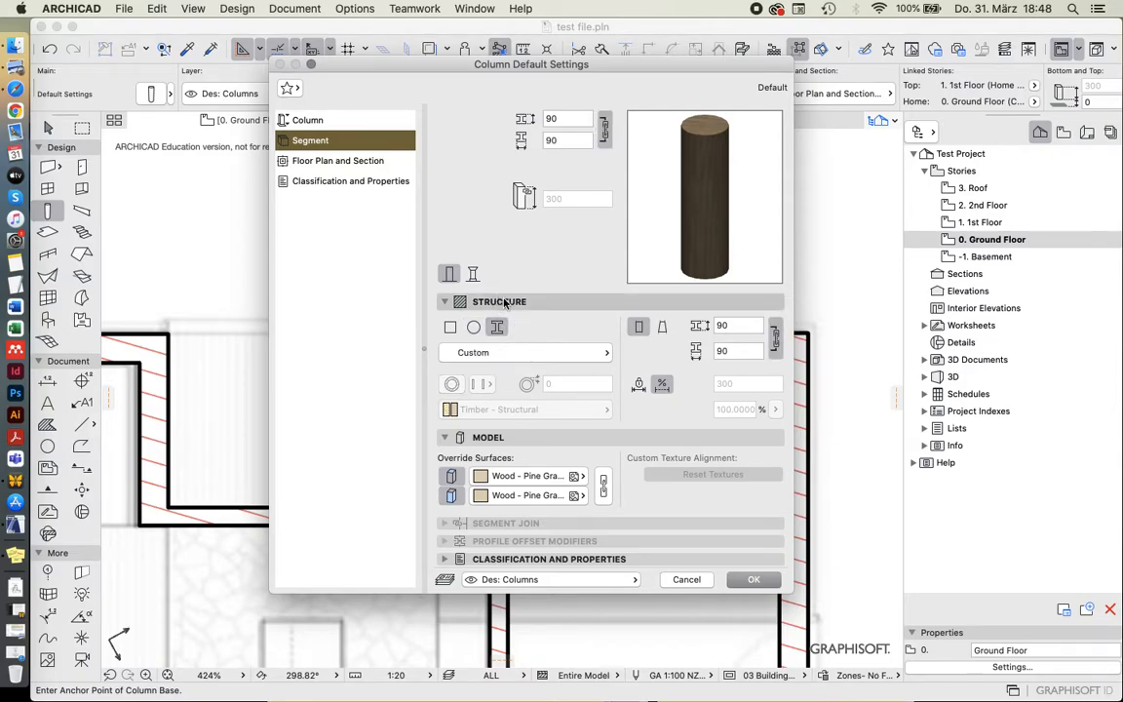
{"action": "left_click", "coordinate": [473, 328]}
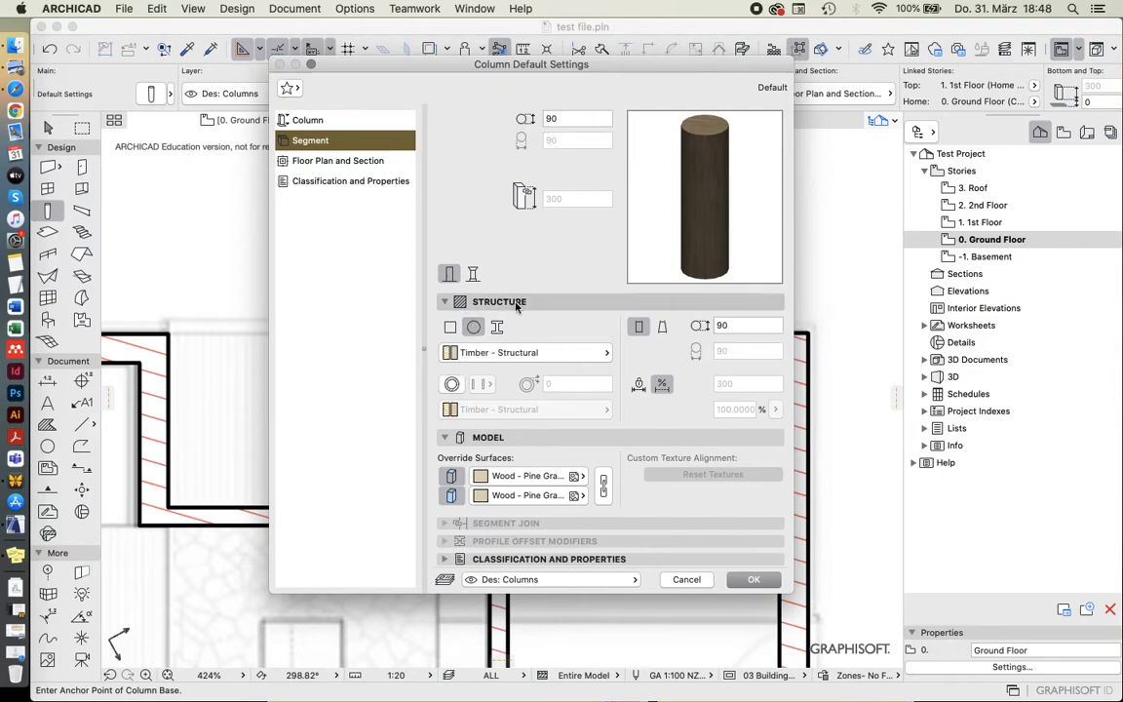
{"action": "left_click", "coordinate": [450, 327]}
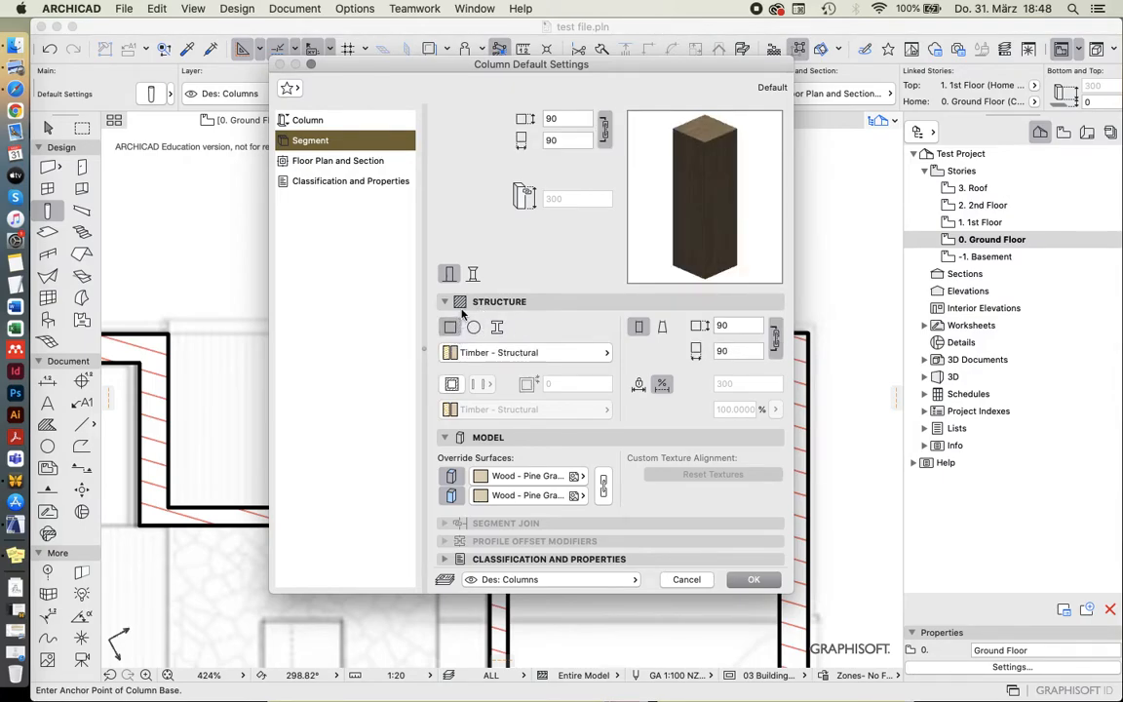
{"action": "left_click_drag", "start_coordinate": [544, 64], "coordinate": [635, 84]}
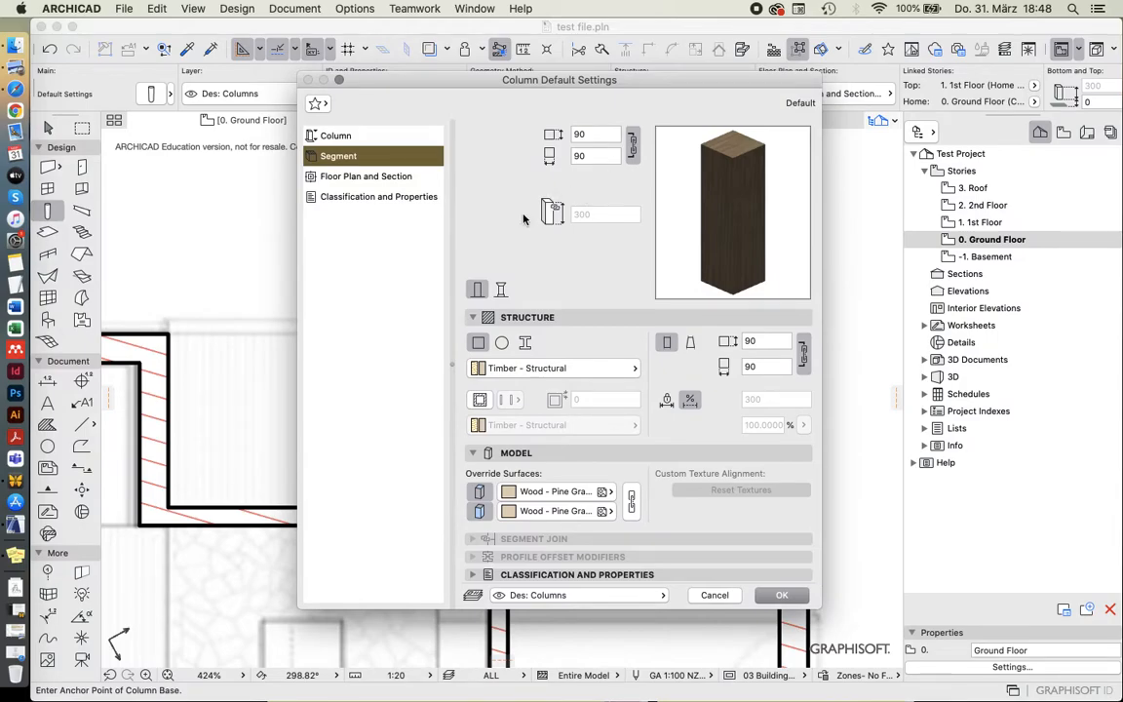
- Review the column's size and positioning settings and close the default settings
{"action": "left_click", "coordinate": [395, 137]}
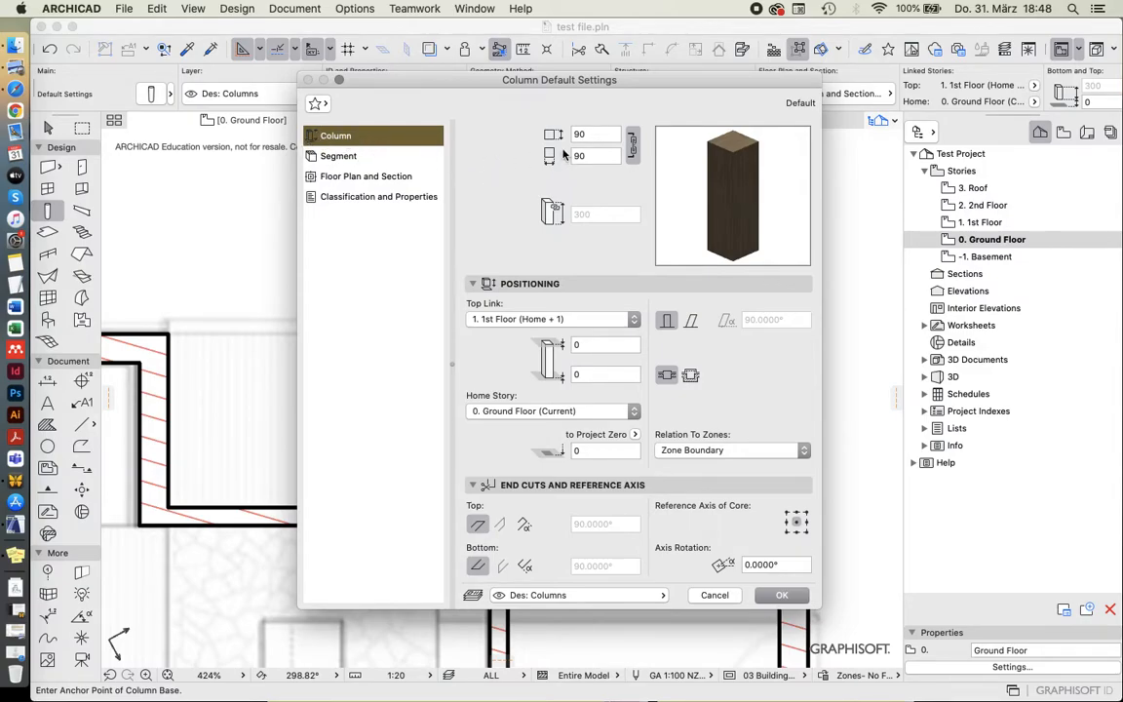
{"action": "double_click", "coordinate": [597, 133]}
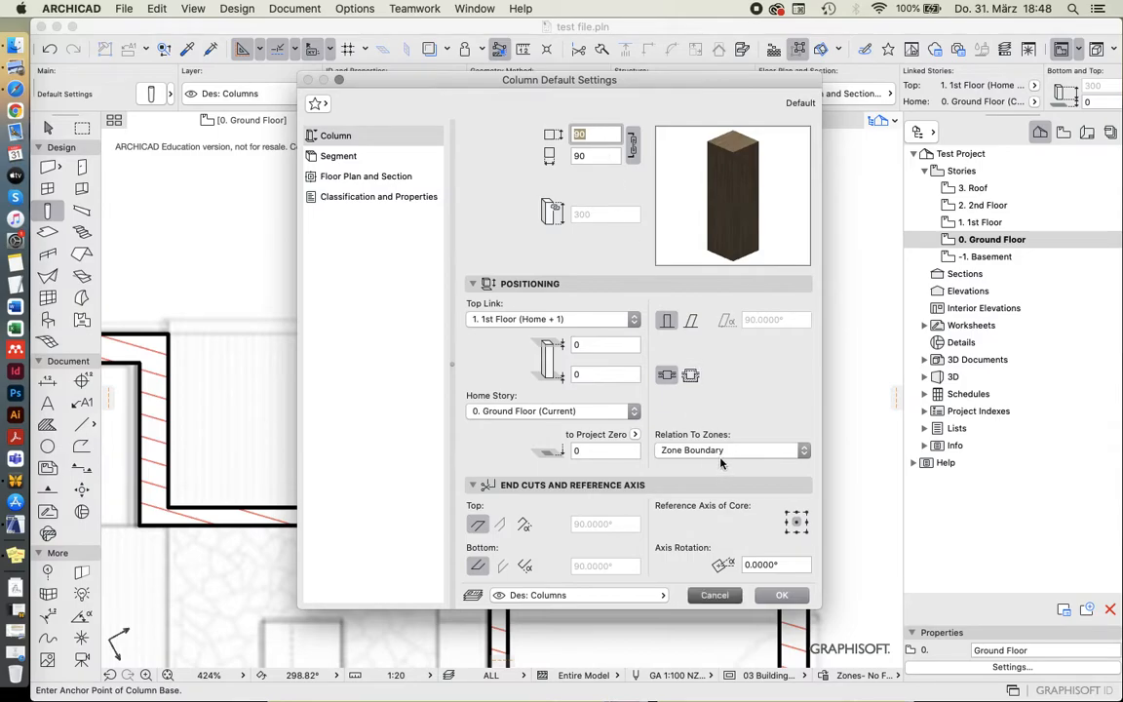
{"action": "left_click", "coordinate": [782, 595]}
{"action": "key", "text": "Escape"}
- Measure one side of the first square column symbol near the terrace edge of the plan
{"action": "scroll", "coordinate": [457, 351], "scroll_direction": "up", "scroll_amount": 5}
{"action": "key", "text": "m"}
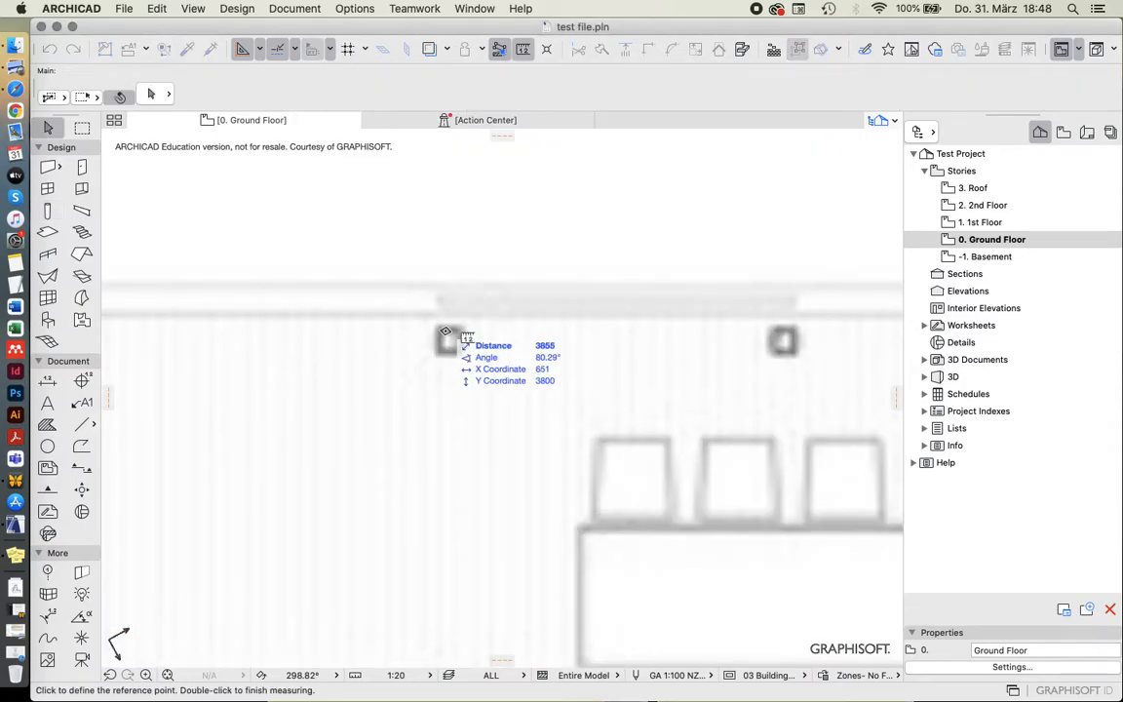
{"action": "left_click", "coordinate": [441, 331]}
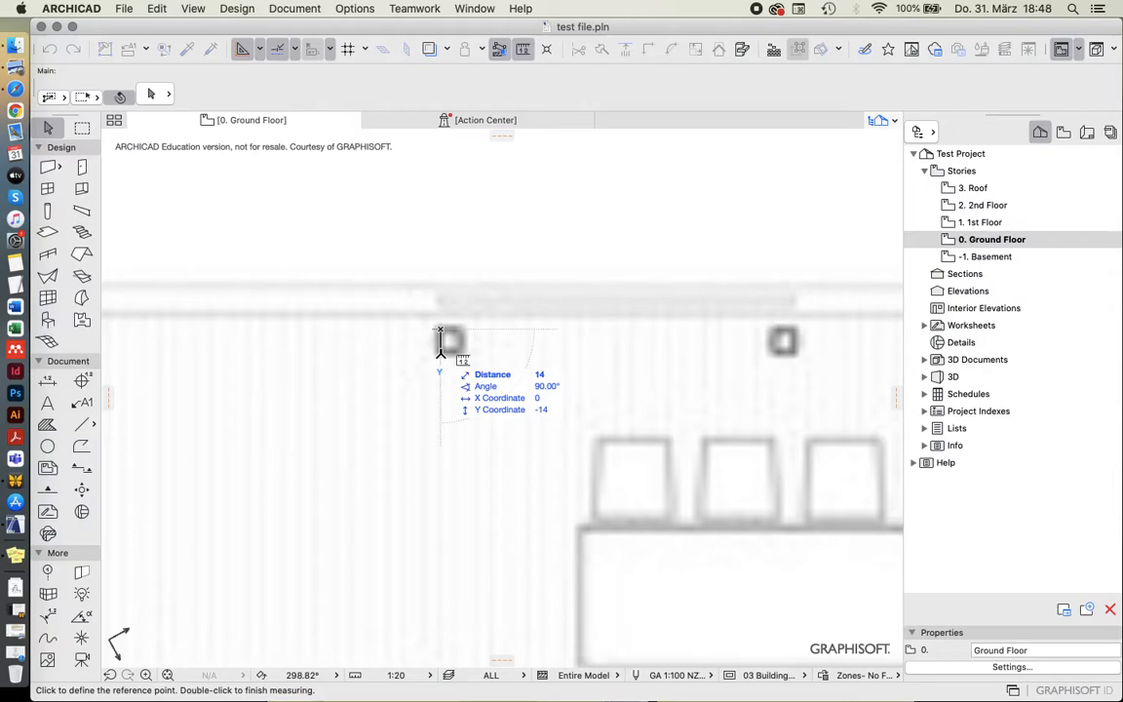
{"action": "key", "text": "Escape"}
- Open the default settings of the Column tool and set the column's width and depth to 15
{"action": "scroll", "coordinate": [457, 390], "scroll_direction": "down", "scroll_amount": 3}
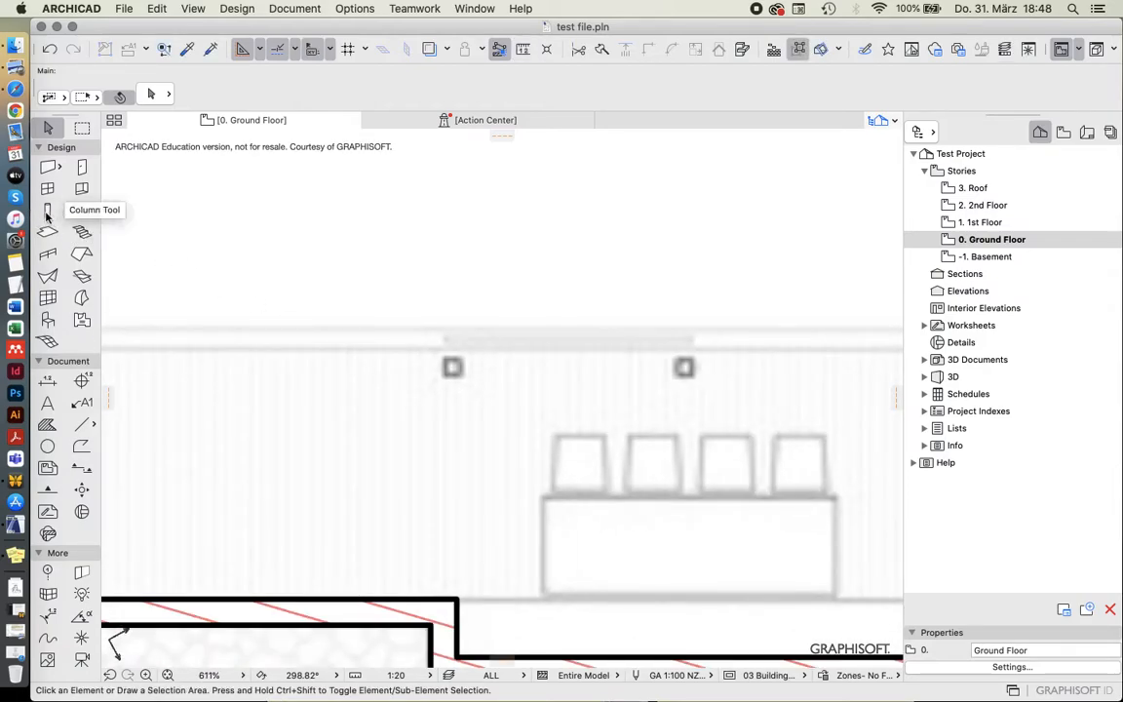
{"action": "left_click", "coordinate": [47, 213]}
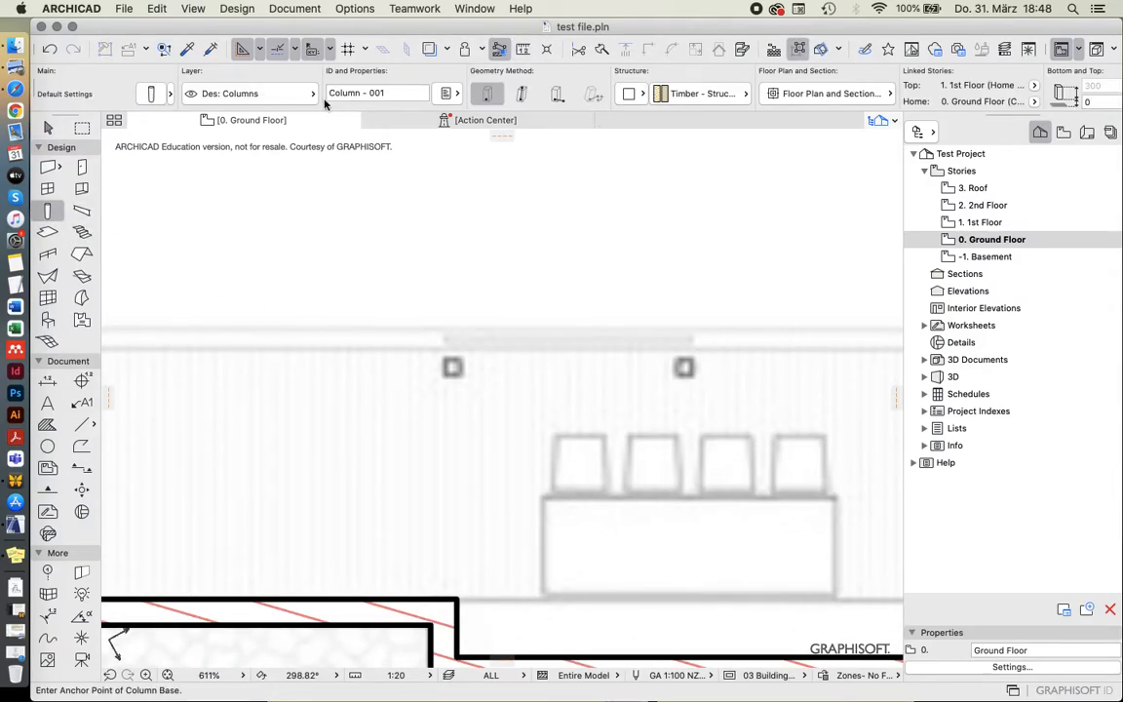
{"action": "key", "text": "super+t"}
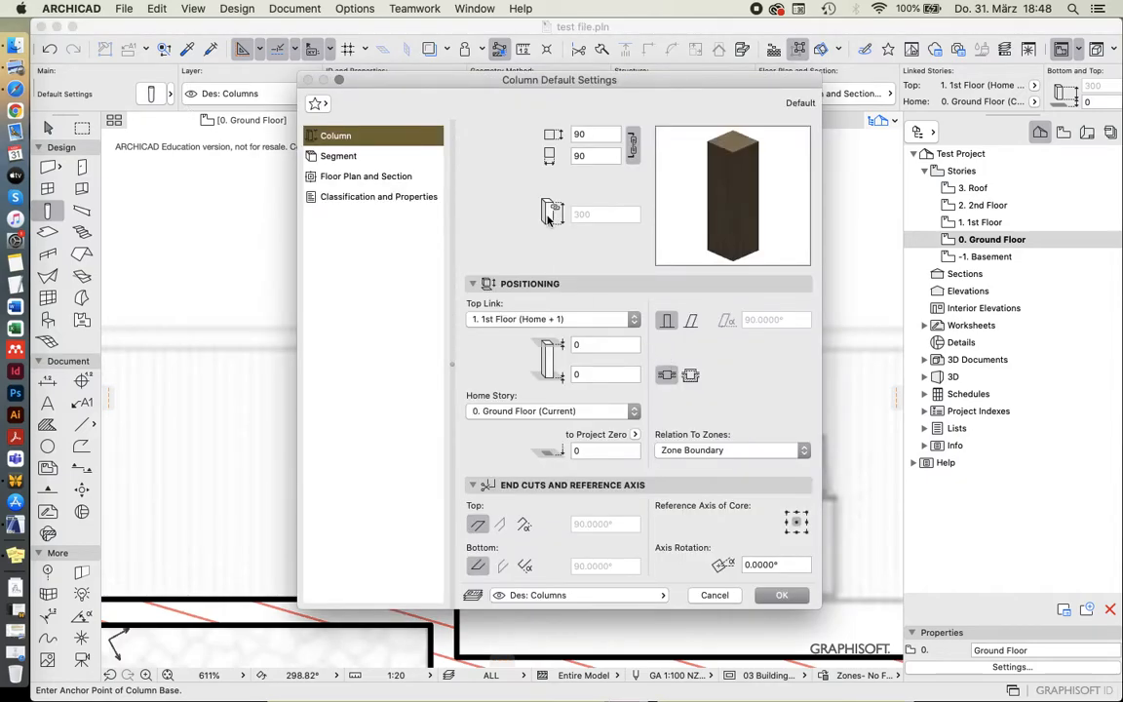
{"action": "double_click", "coordinate": [589, 135]}
{"action": "type", "text": "15"}
{"action": "key", "text": "Tab"}
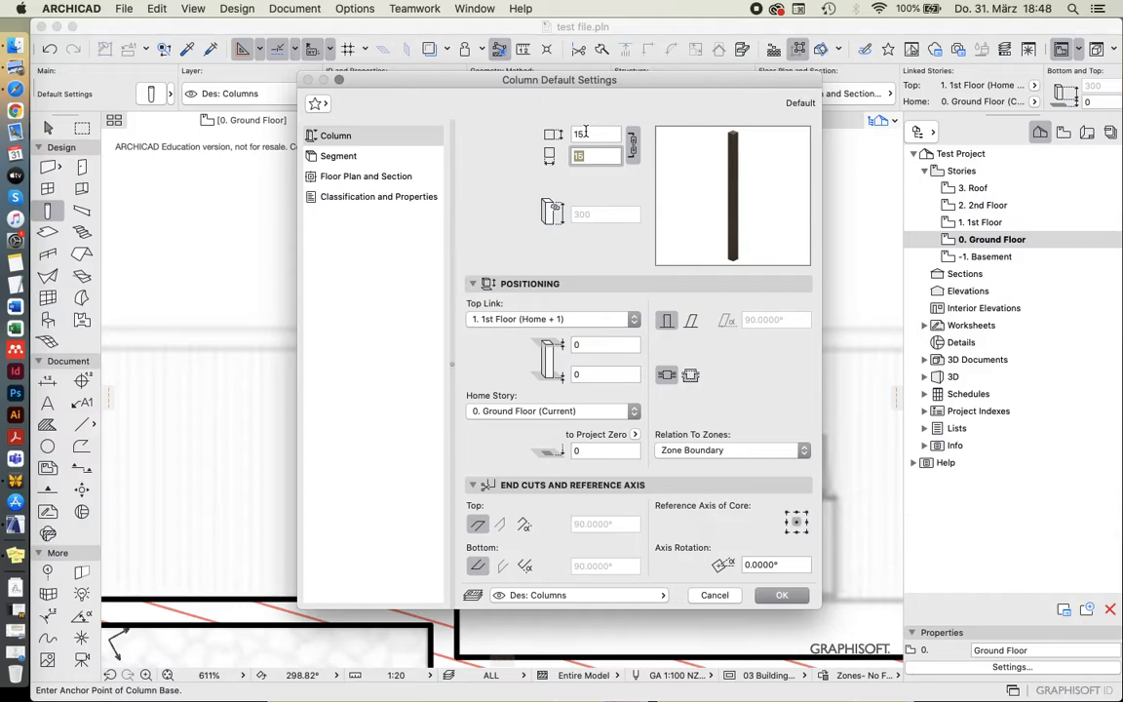
{"action": "left_click", "coordinate": [591, 156]}
{"action": "left_click_drag", "start_coordinate": [633, 80], "coordinate": [477, 69]}
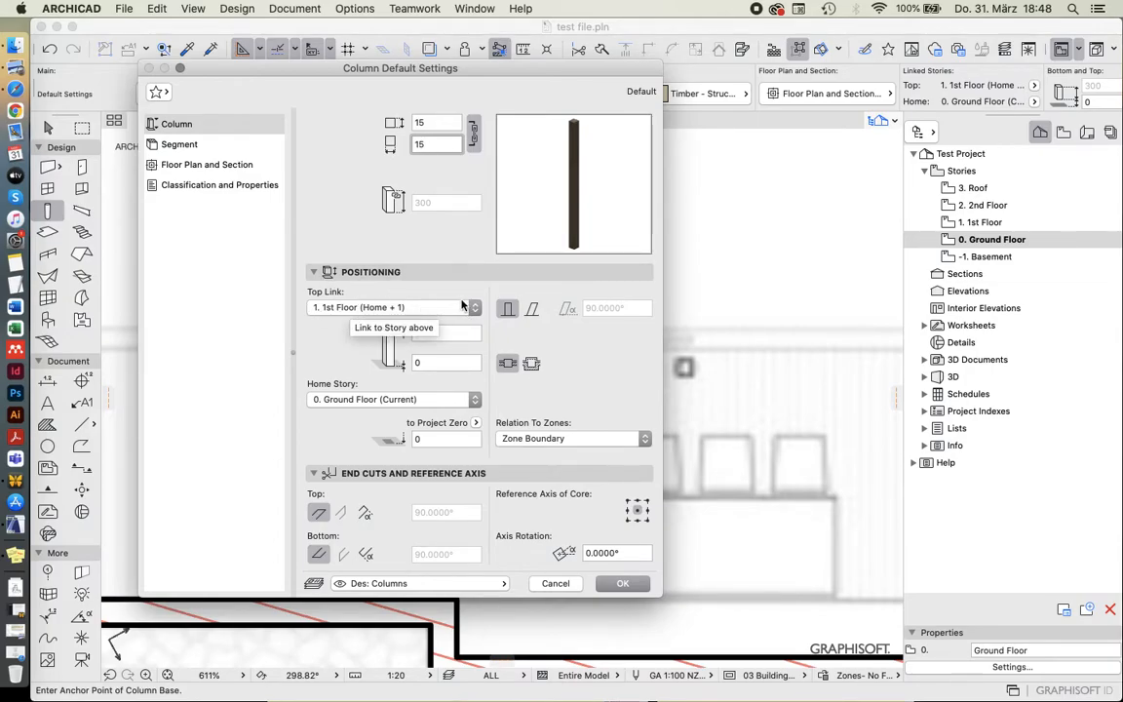
- Try a slanted column at 70°, reset the angle to 90° and return to the vertical option
{"action": "left_click", "coordinate": [532, 310]}
{"action": "left_click", "coordinate": [627, 308]}
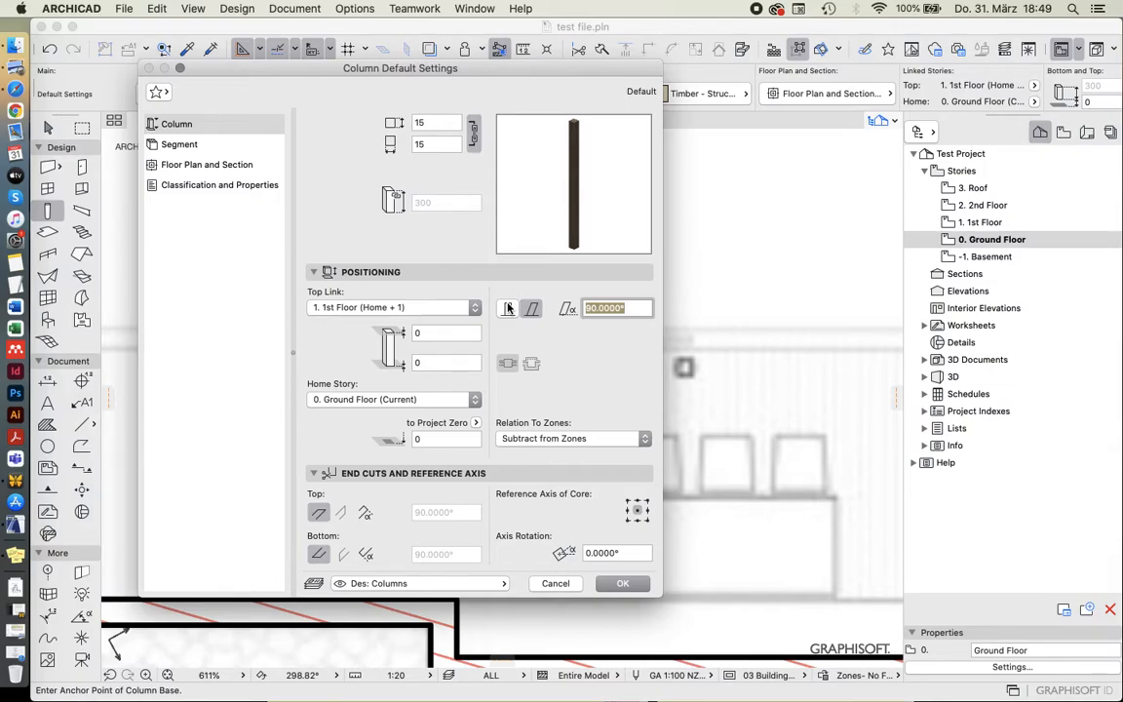
{"action": "type", "text": "7"}
{"action": "key", "text": "Tab"}
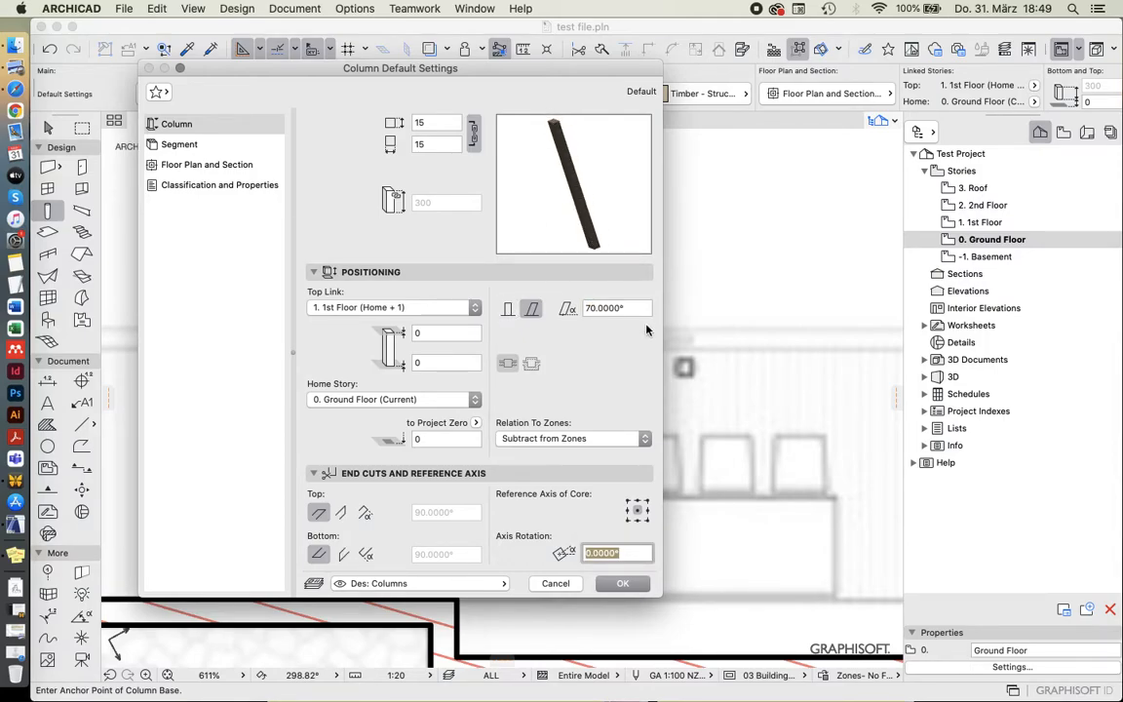
{"action": "left_click", "coordinate": [612, 308]}
{"action": "type", "text": "90"}
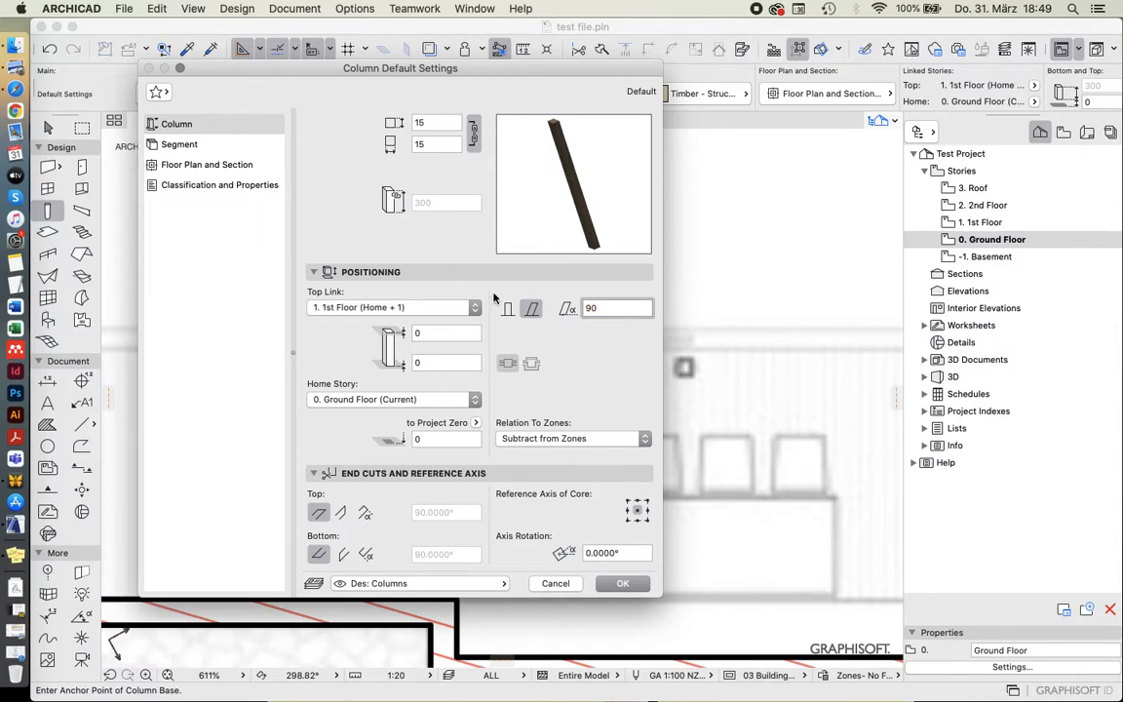
{"action": "left_click", "coordinate": [646, 352]}
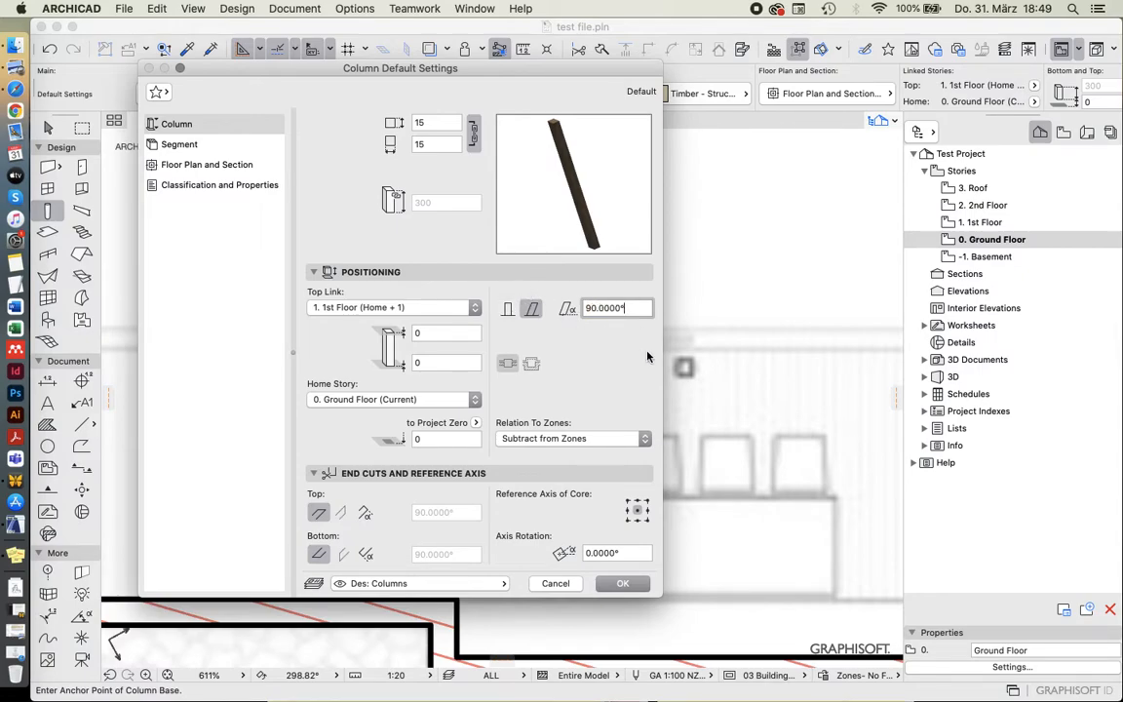
{"action": "left_click", "coordinate": [509, 308]}
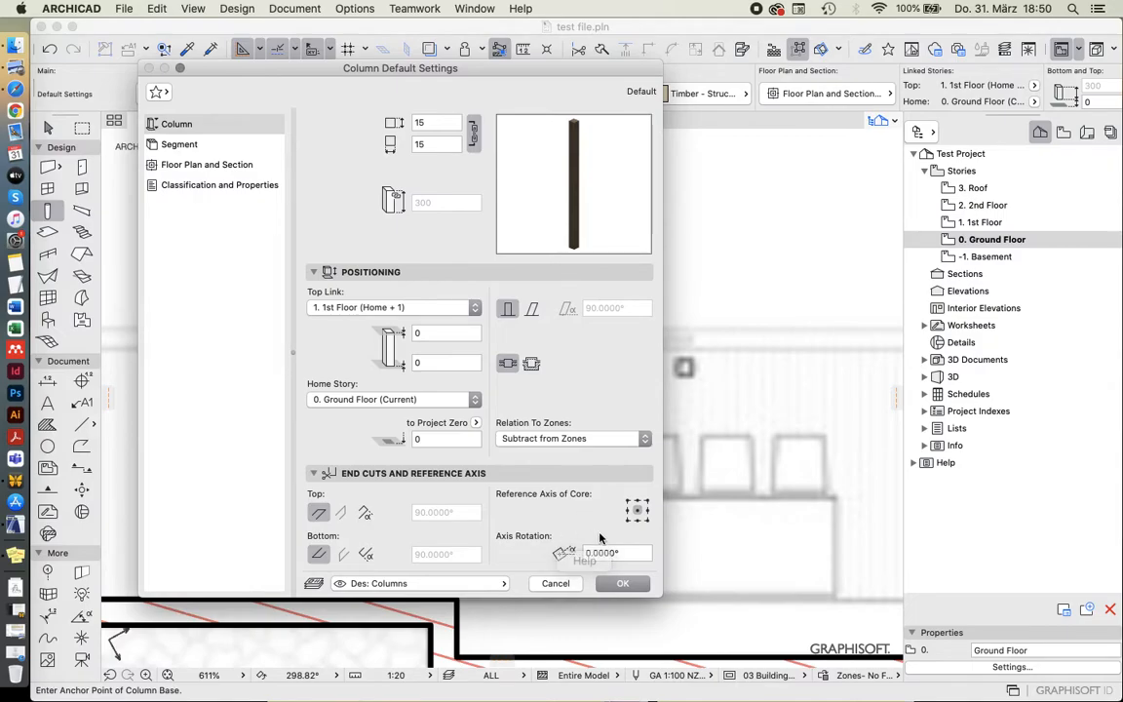
- Accept the column settings and place one column just outside the terrace edge near the dining table
{"action": "left_click", "coordinate": [625, 584]}
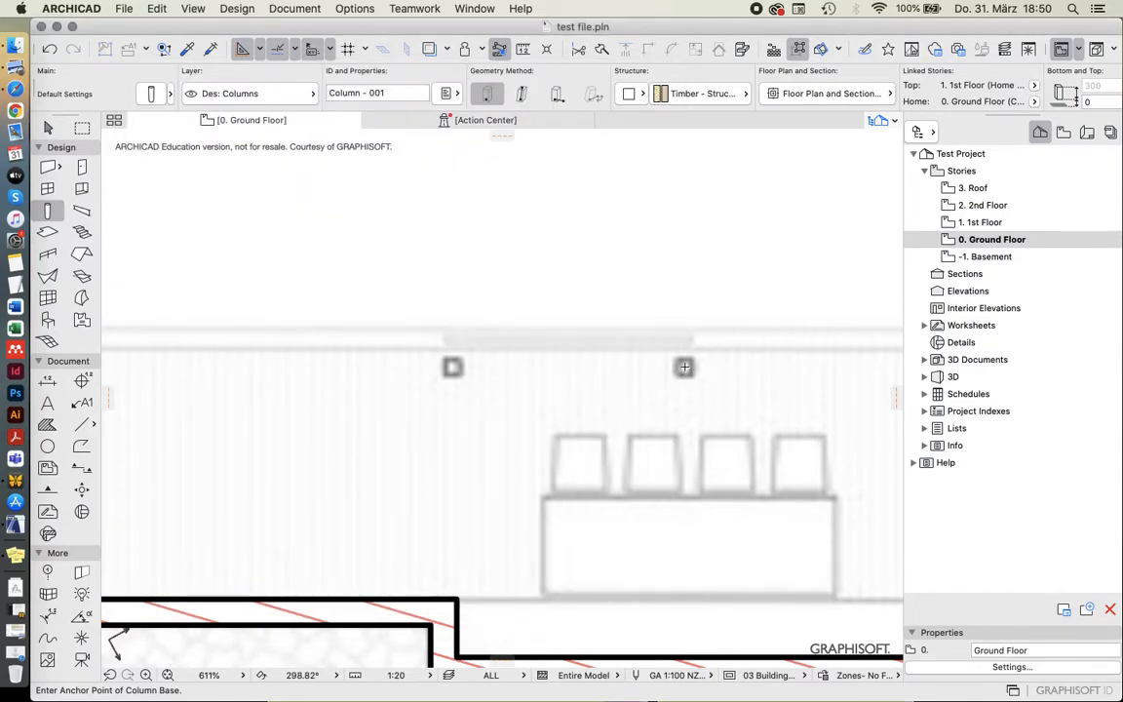
{"action": "left_click", "coordinate": [692, 279]}
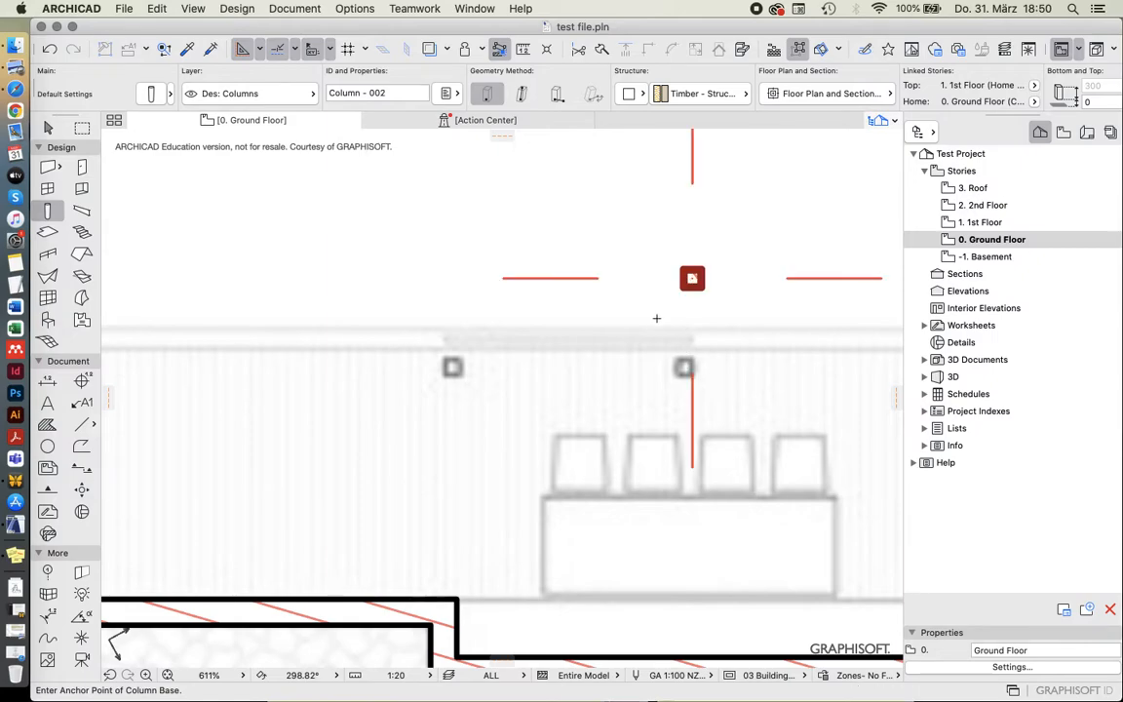
{"action": "scroll", "coordinate": [502, 401], "scroll_direction": "down", "scroll_amount": 3}
{"action": "key", "text": "Escape"}
- Select the new column and move it onto the column symbol directly above the dining table
{"action": "left_click", "coordinate": [629, 327]}
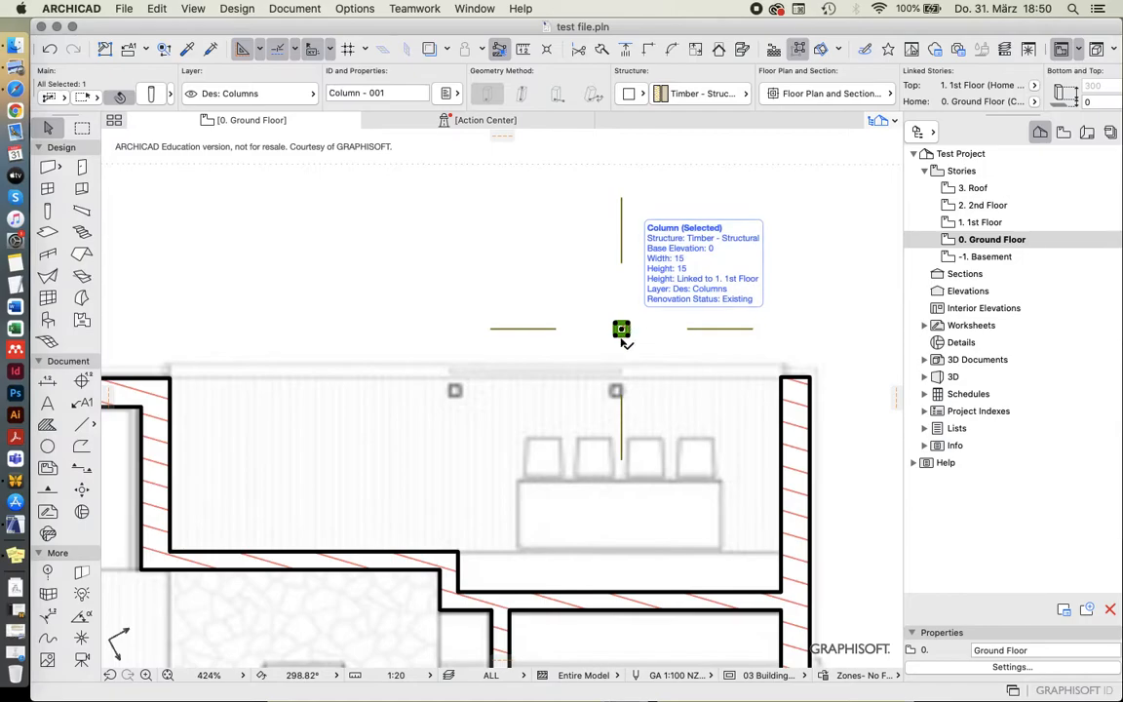
{"action": "left_click", "coordinate": [630, 330], "text": "shift"}
{"action": "left_click", "coordinate": [622, 339]}
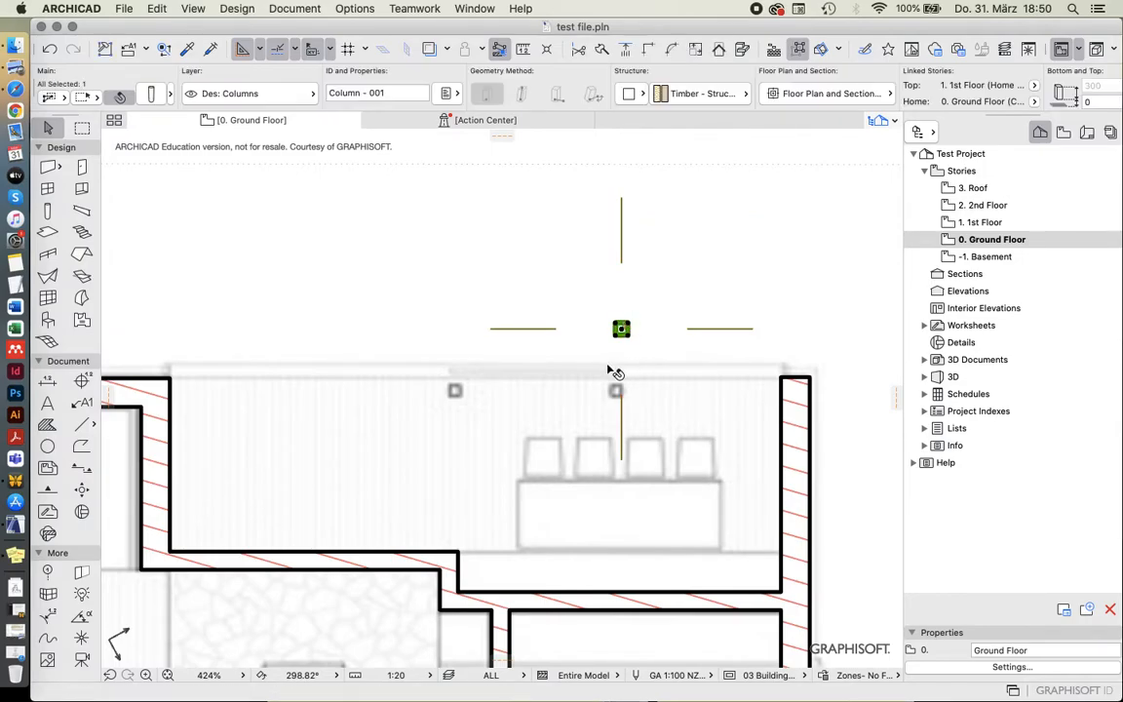
{"action": "scroll", "coordinate": [624, 331], "scroll_direction": "up", "scroll_amount": 1}
{"action": "left_click_drag", "start_coordinate": [632, 318], "coordinate": [618, 396]}
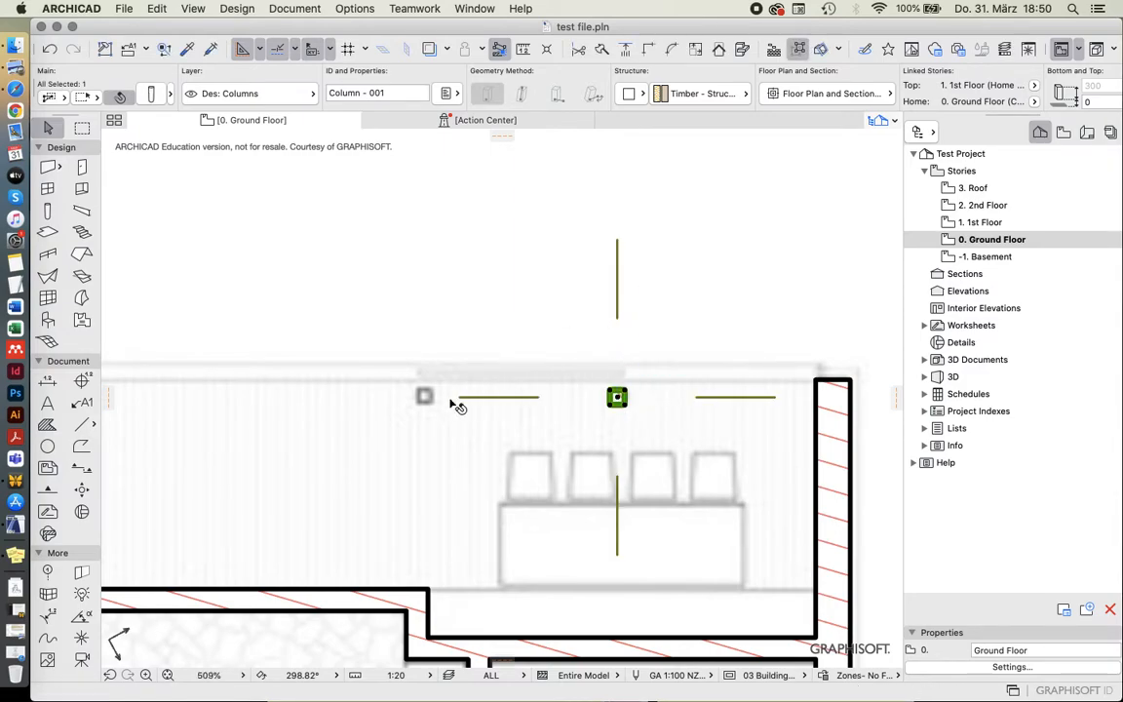
- Try dragging a copy of the column from a reference point away from it, and undo the copy
{"action": "right_click", "coordinate": [551, 282]}
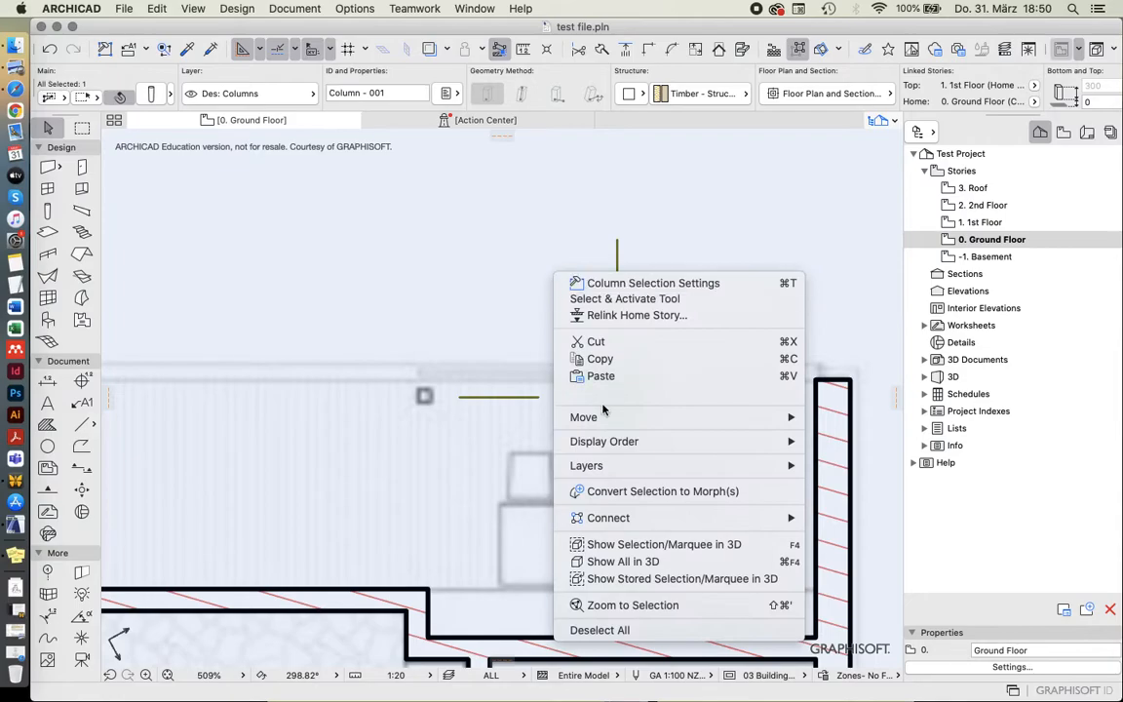
{"action": "left_click", "coordinate": [607, 419]}
{"action": "right_click", "coordinate": [553, 270]}
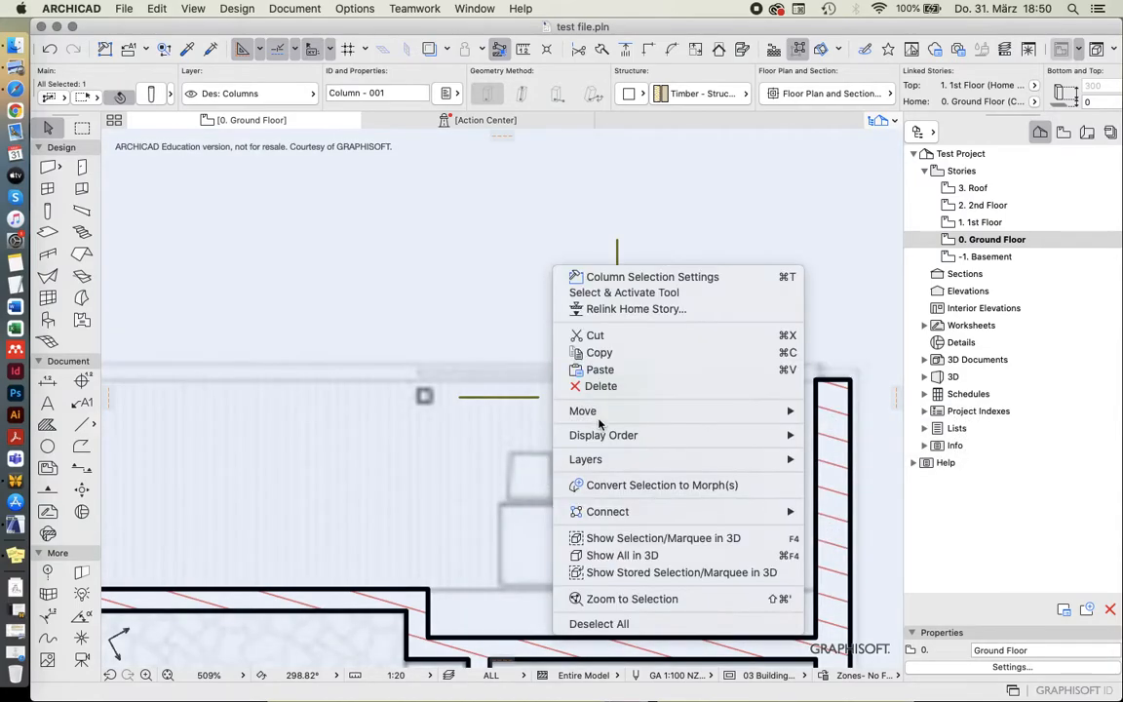
{"action": "mouse_move", "coordinate": [604, 411]}
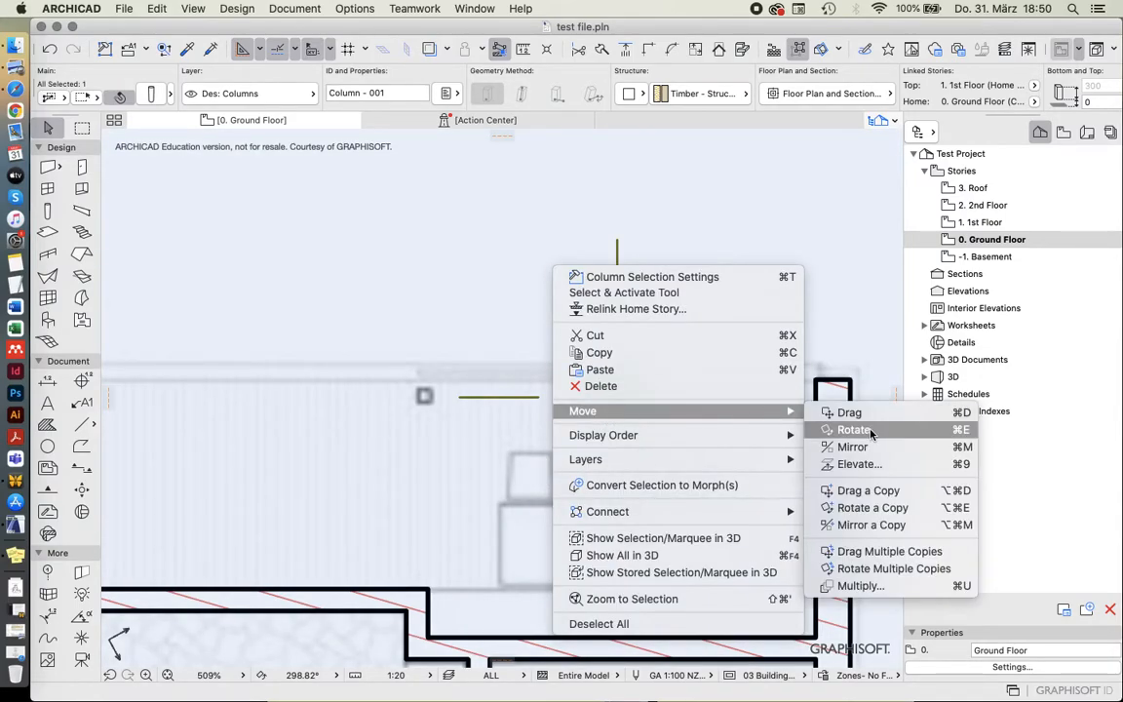
{"action": "left_click", "coordinate": [957, 498]}
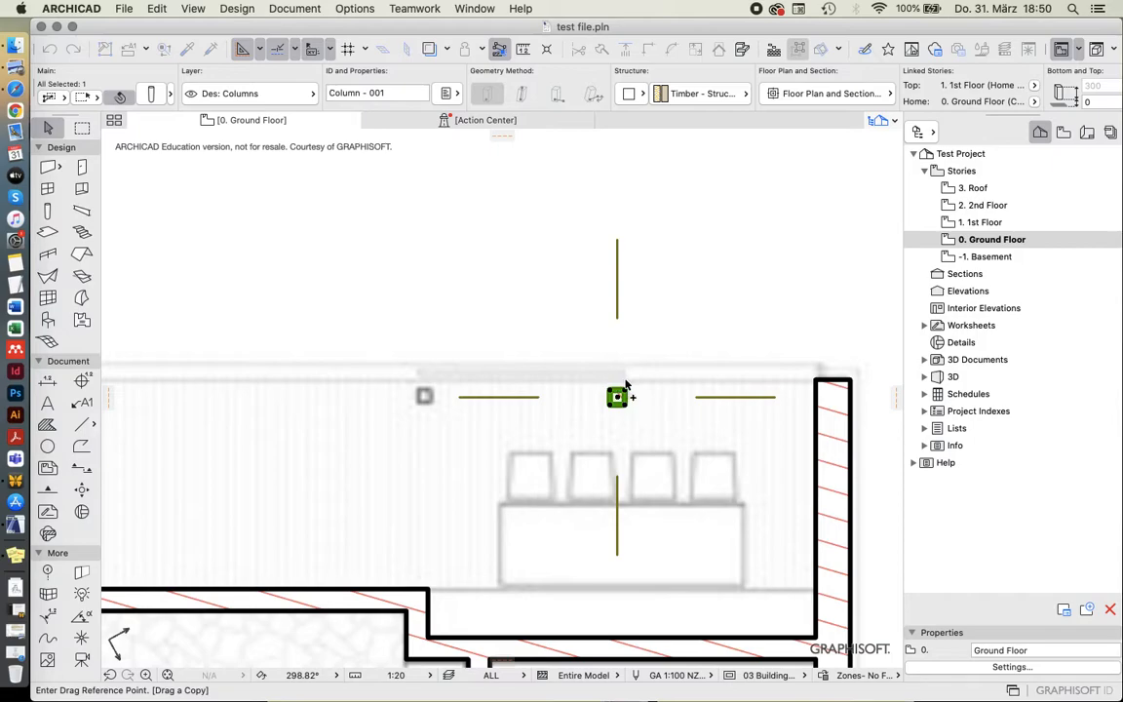
{"action": "left_click", "coordinate": [709, 317]}
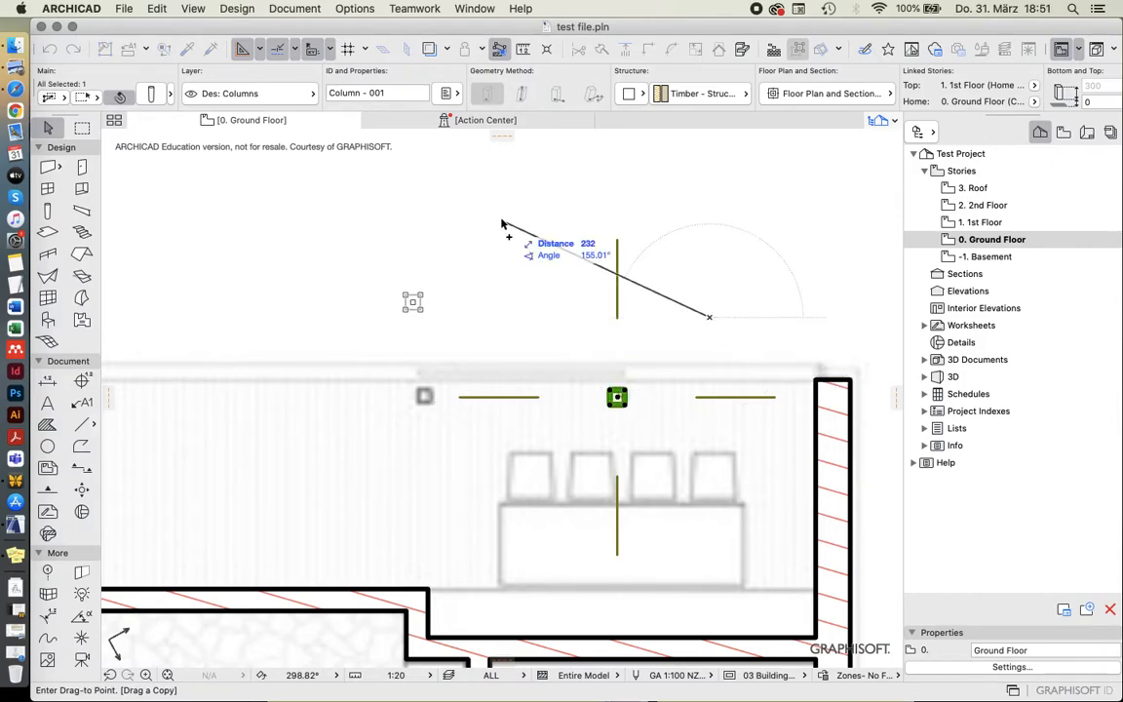
{"action": "left_click", "coordinate": [598, 249]}
{"action": "key", "text": "super+z"}
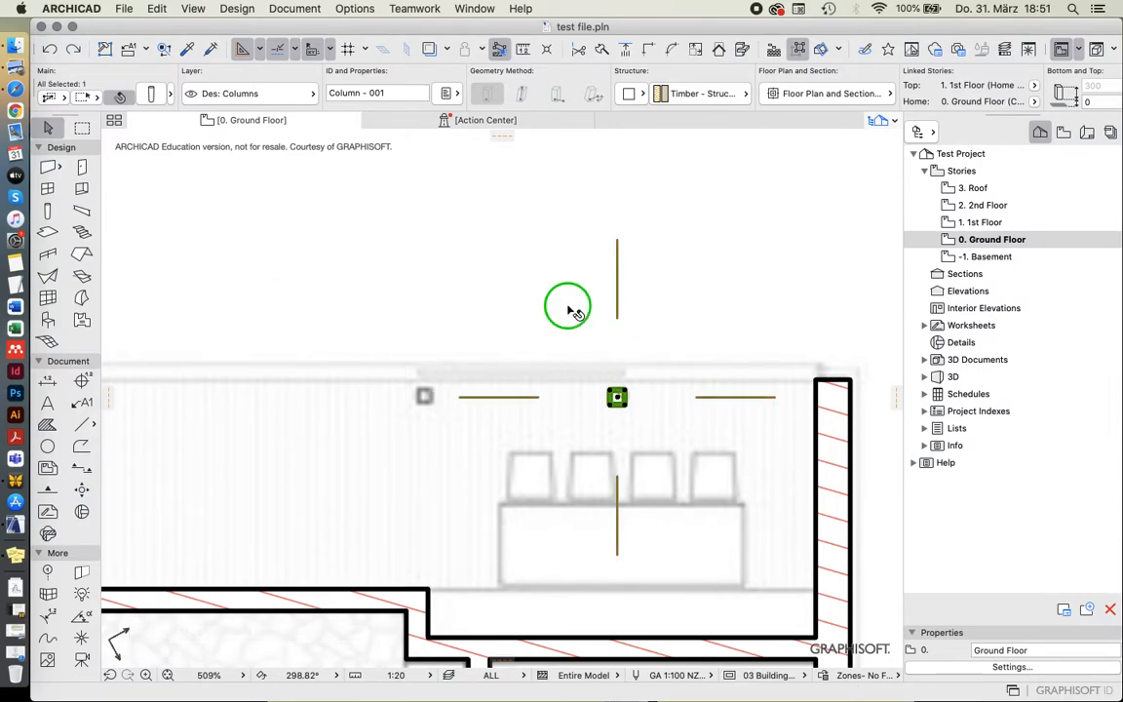
- Drag a copy of the column horizontally from its corner onto the other column symbol at the terrace edge and deselect it
{"action": "right_click", "coordinate": [571, 306]}
{"action": "mouse_move", "coordinate": [605, 449]}
{"action": "left_click", "coordinate": [882, 528]}
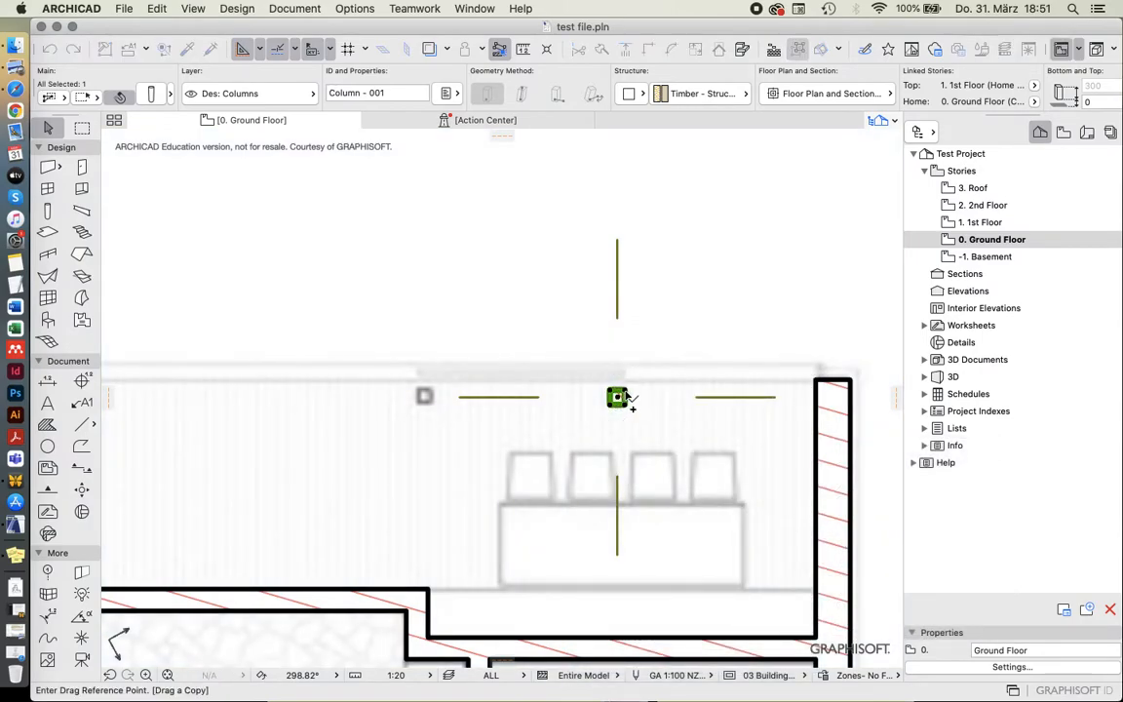
{"action": "left_click", "coordinate": [621, 396]}
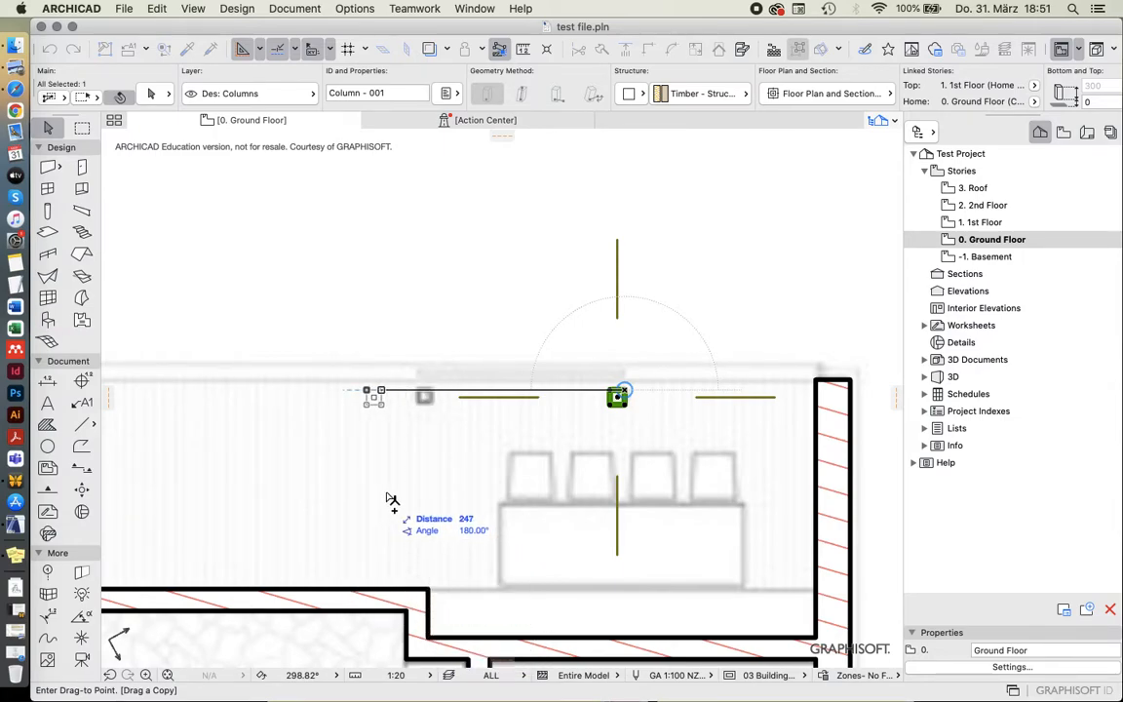
{"action": "left_click", "coordinate": [432, 592]}
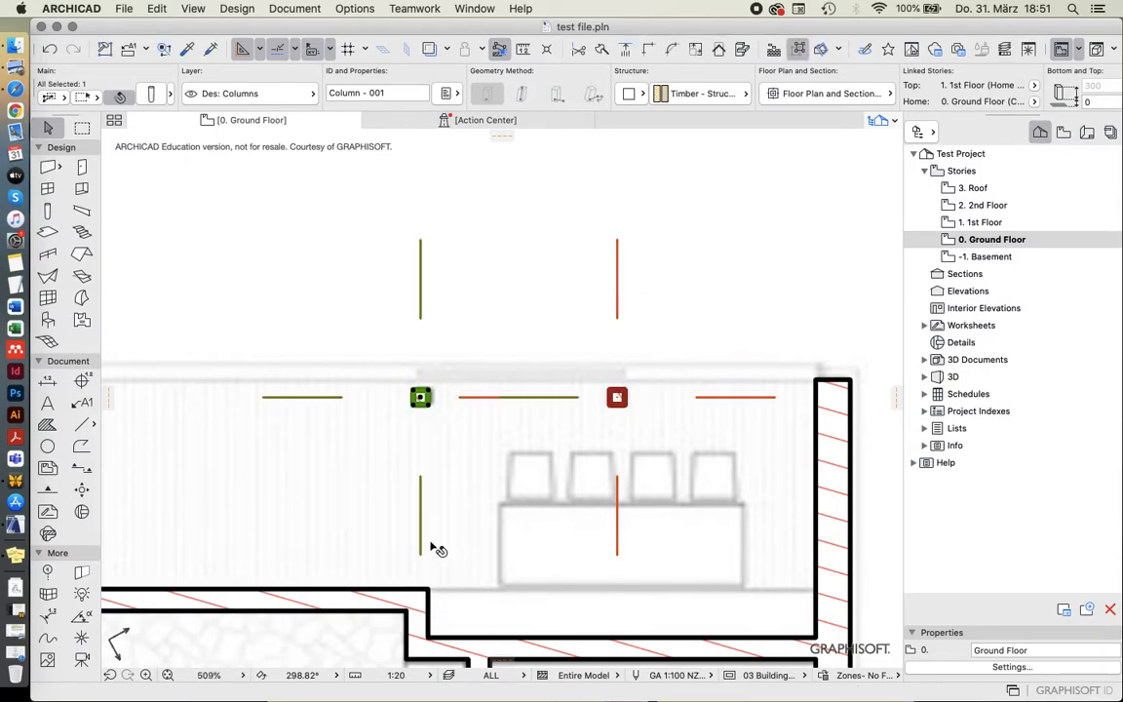
{"action": "scroll", "coordinate": [433, 546], "scroll_direction": "down", "scroll_amount": 2}
{"action": "left_click", "coordinate": [501, 256]}
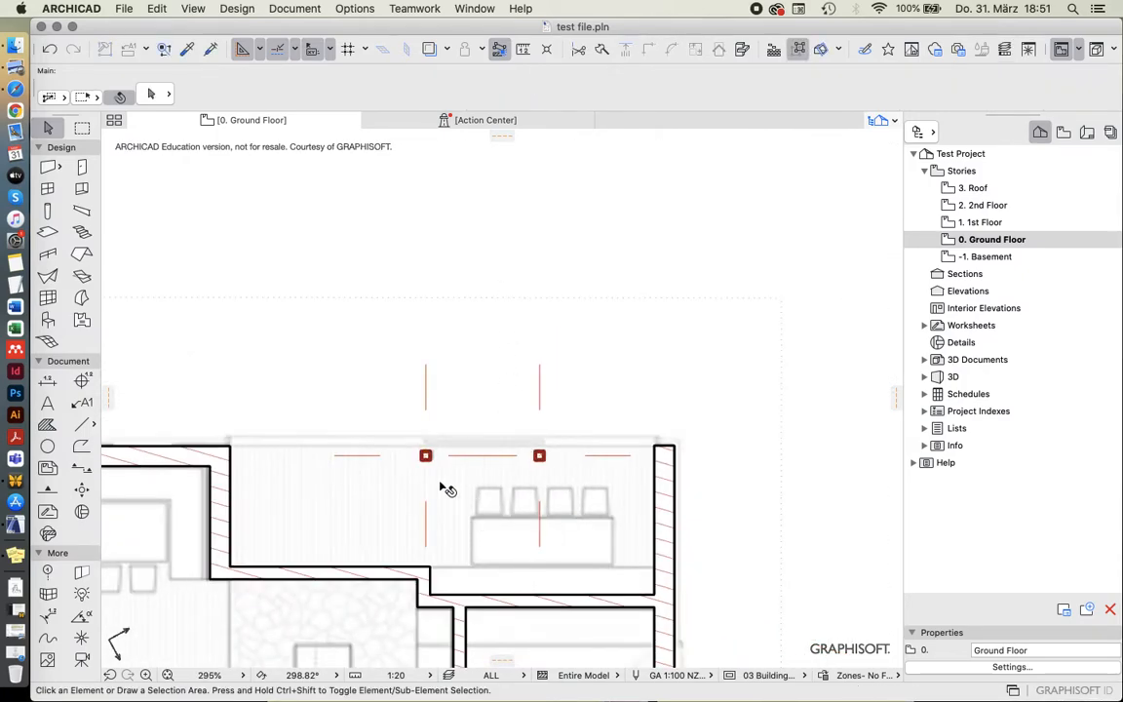
- Select both columns, check their column settings and close the dialog without changes
{"action": "scroll", "coordinate": [439, 487], "scroll_direction": "up", "scroll_amount": 1}
{"action": "left_click", "coordinate": [423, 450]}
{"action": "left_click", "coordinate": [559, 451], "text": "shift"}
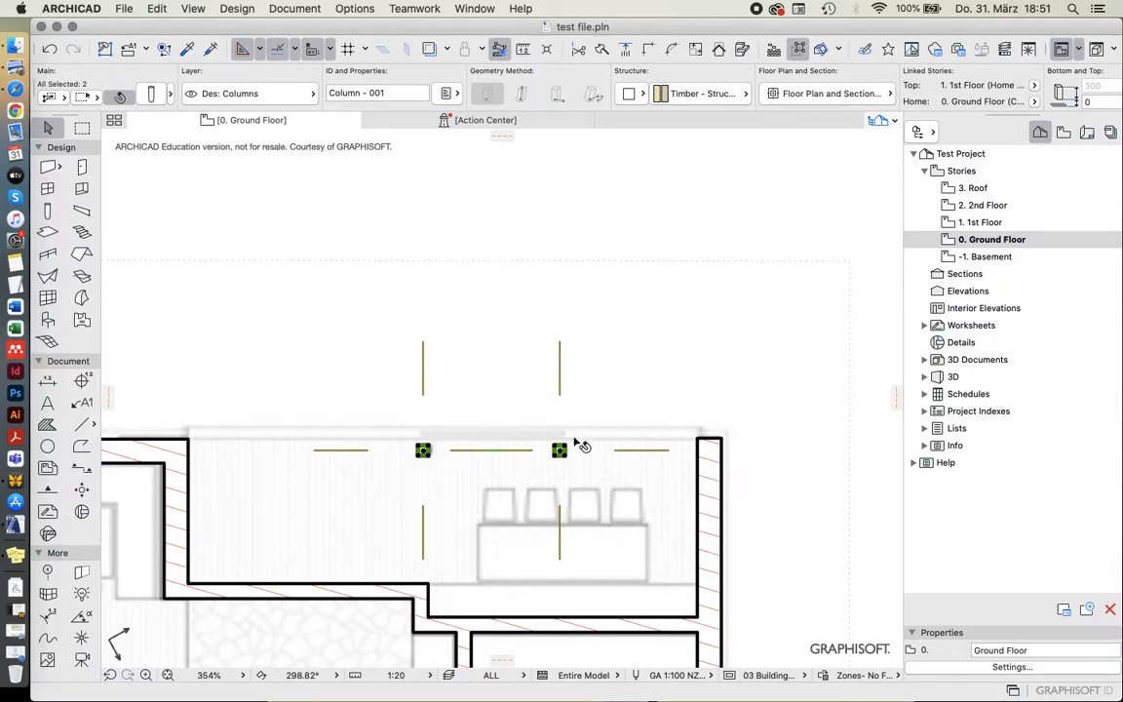
{"action": "left_click", "coordinate": [151, 95]}
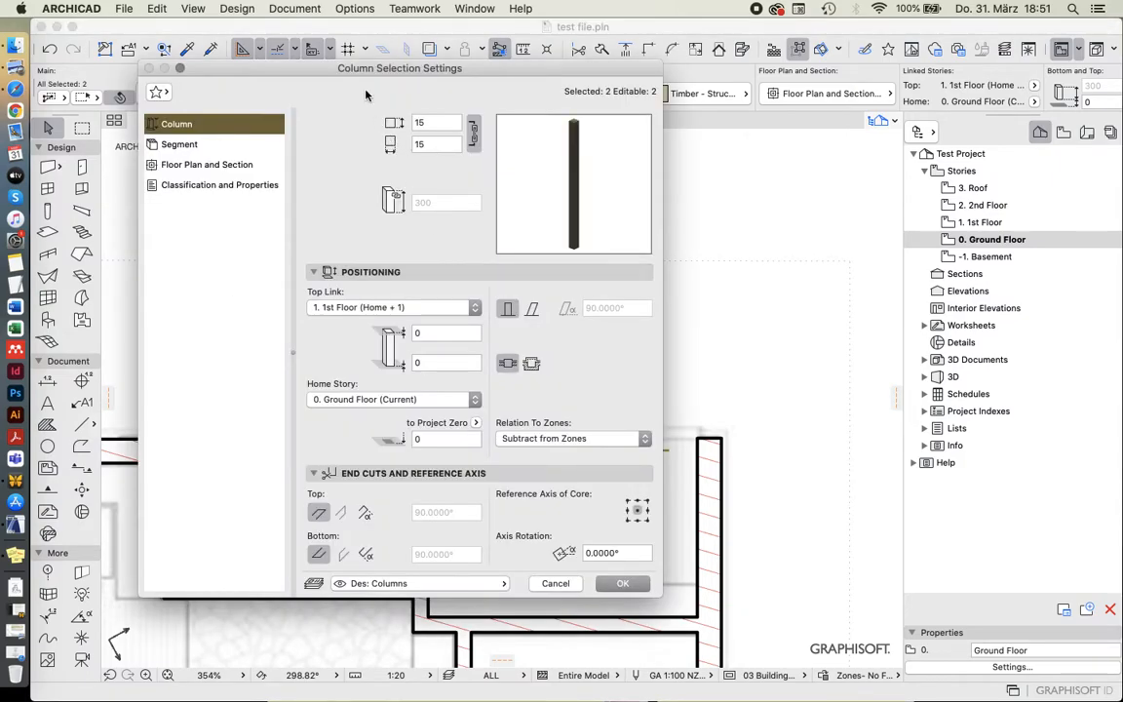
{"action": "left_click", "coordinate": [565, 583]}
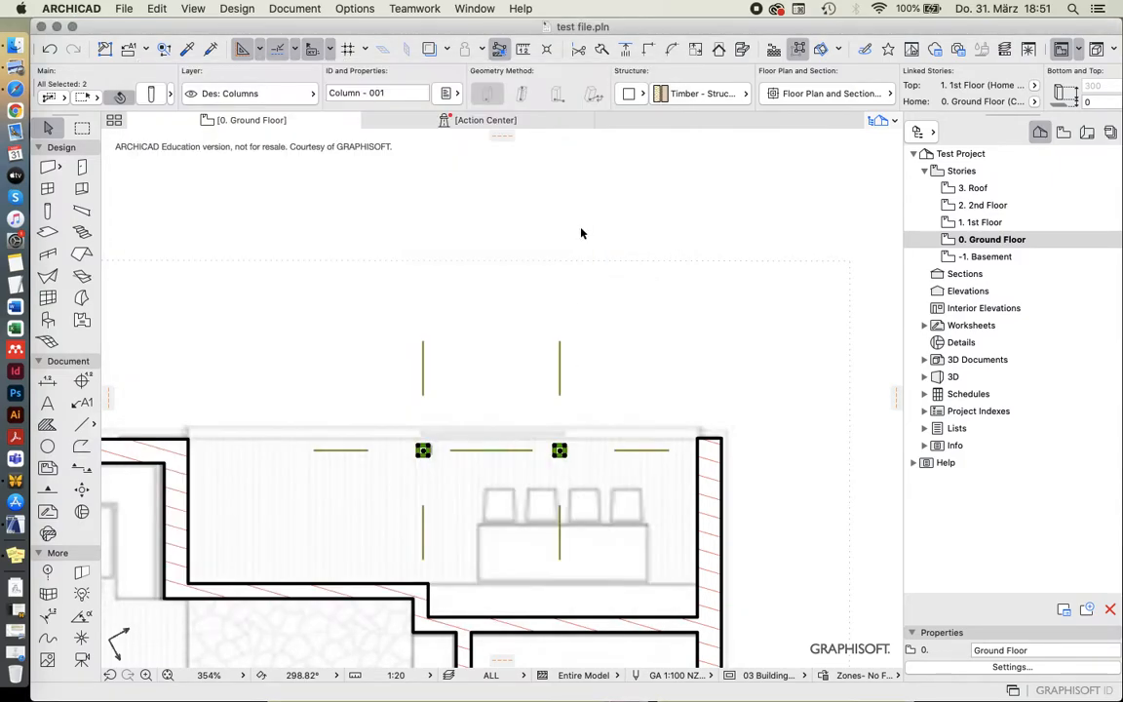
{"action": "scroll", "coordinate": [582, 231], "scroll_direction": "down", "scroll_amount": 4}
{"action": "scroll", "coordinate": [556, 370], "scroll_direction": "up", "scroll_amount": 6}
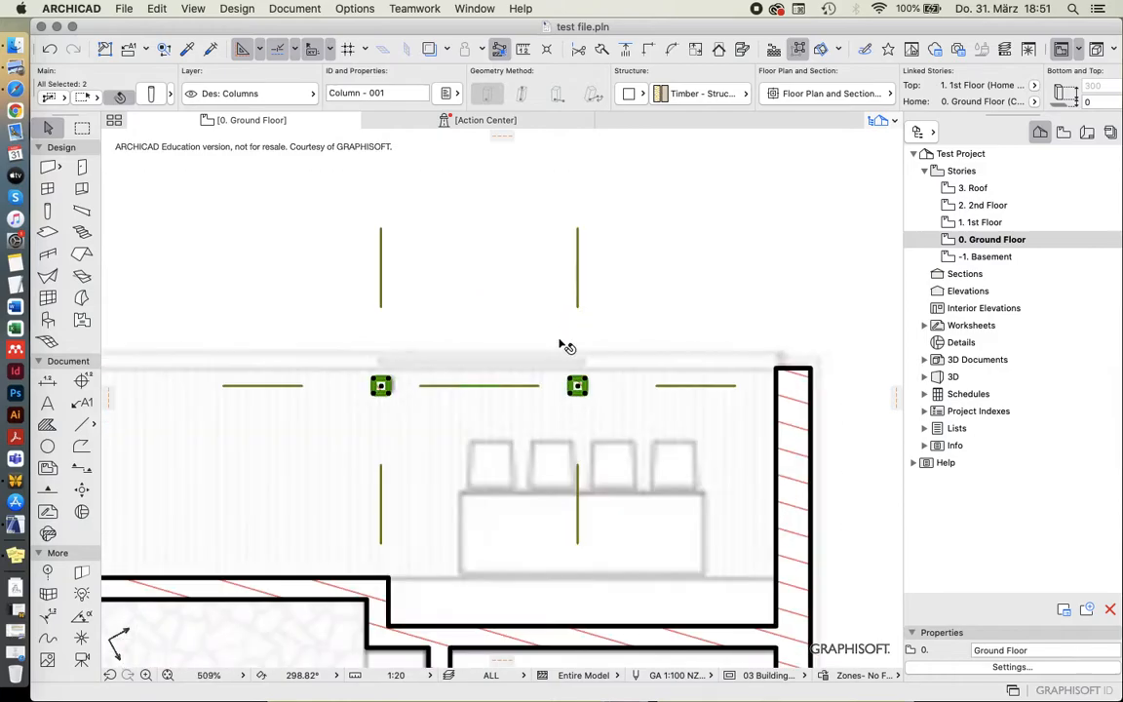
- Show the floor plan and section settings of both selected columns, leaving only the Cut Surfaces category expanded
{"action": "left_click", "coordinate": [151, 96]}
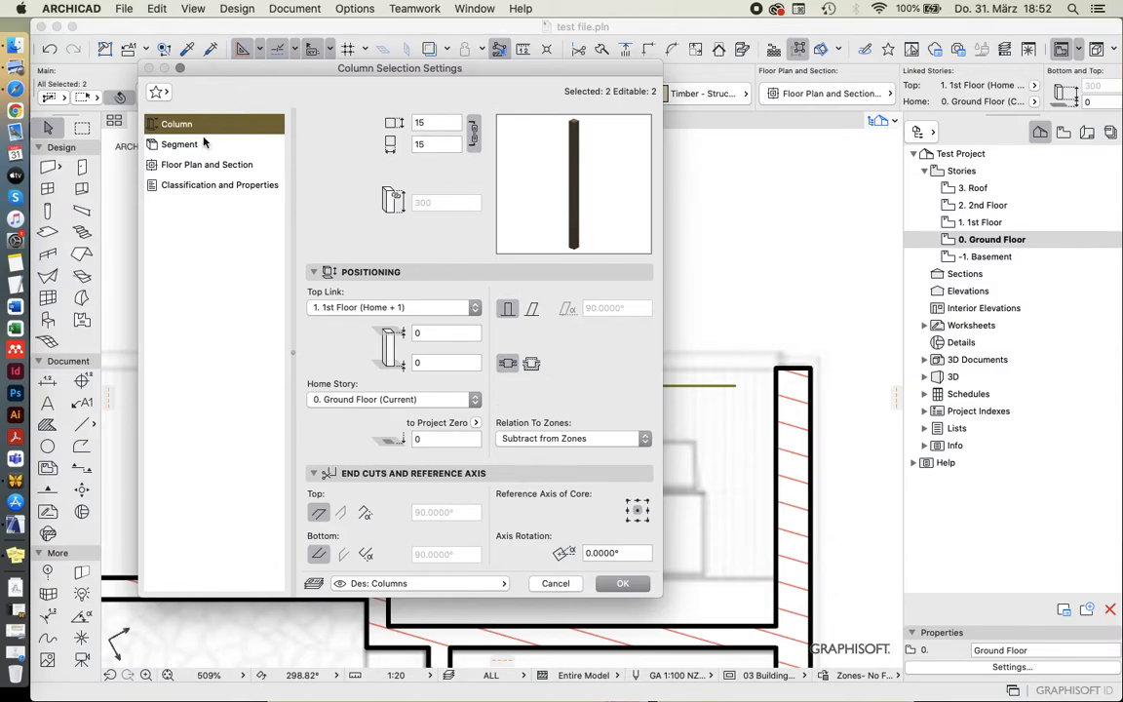
{"action": "left_click", "coordinate": [207, 169]}
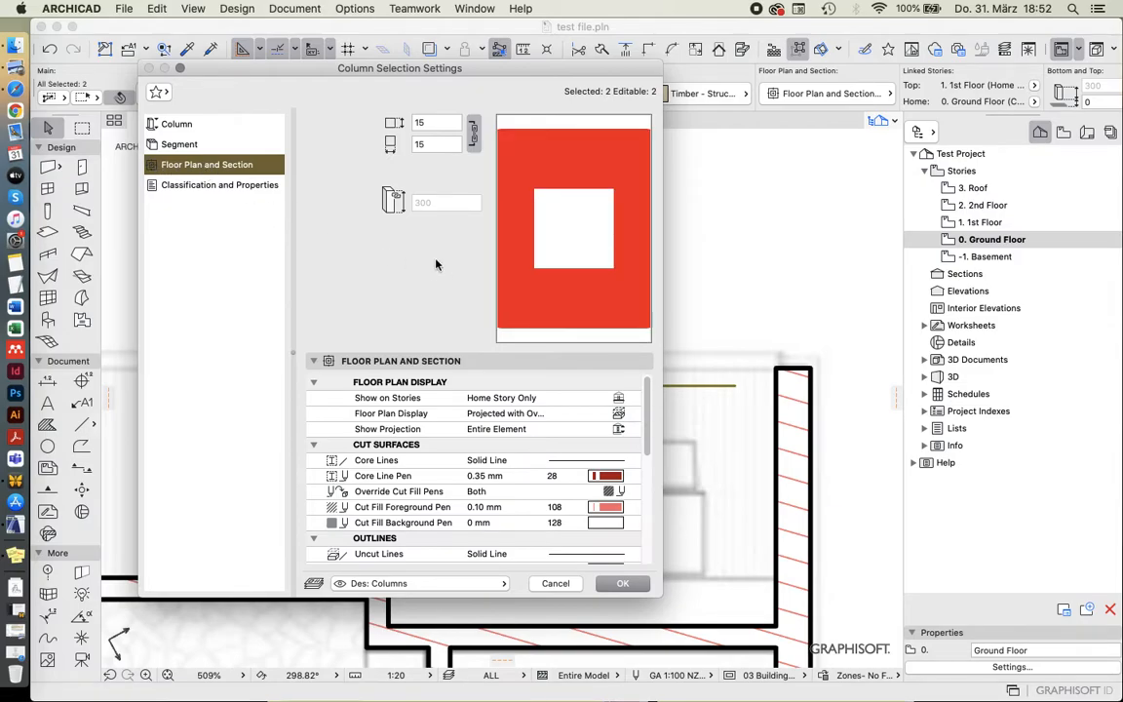
{"action": "left_click", "coordinate": [578, 477]}
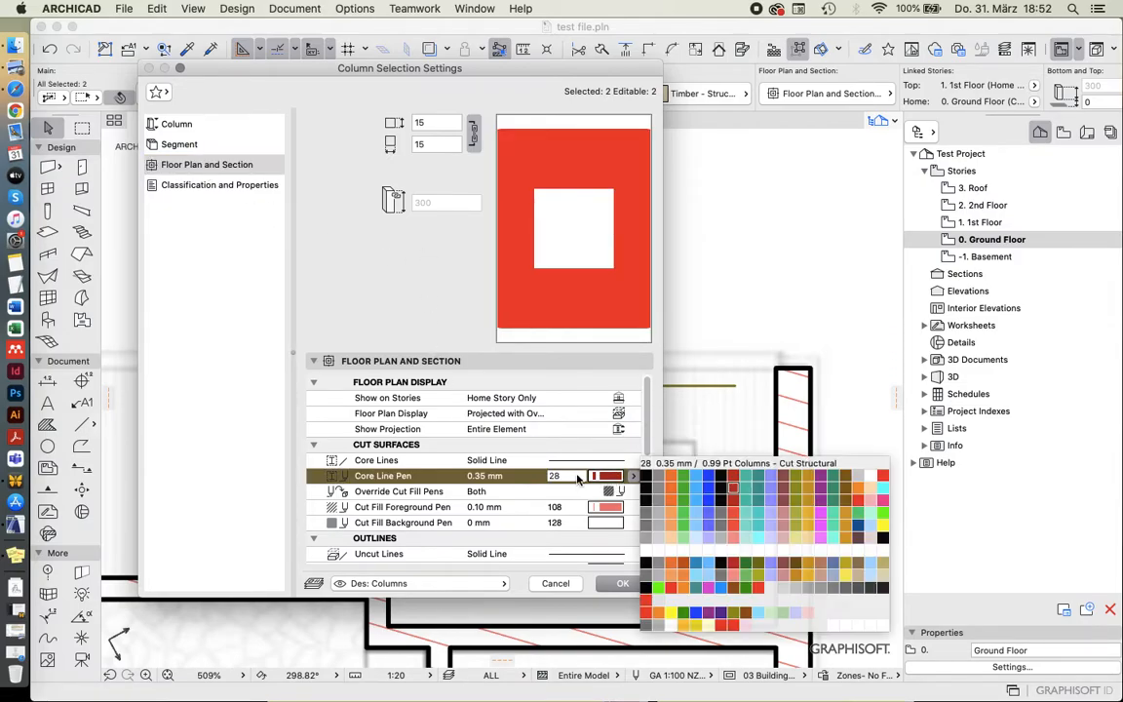
{"action": "left_click", "coordinate": [312, 387]}
{"action": "left_click", "coordinate": [313, 383]}
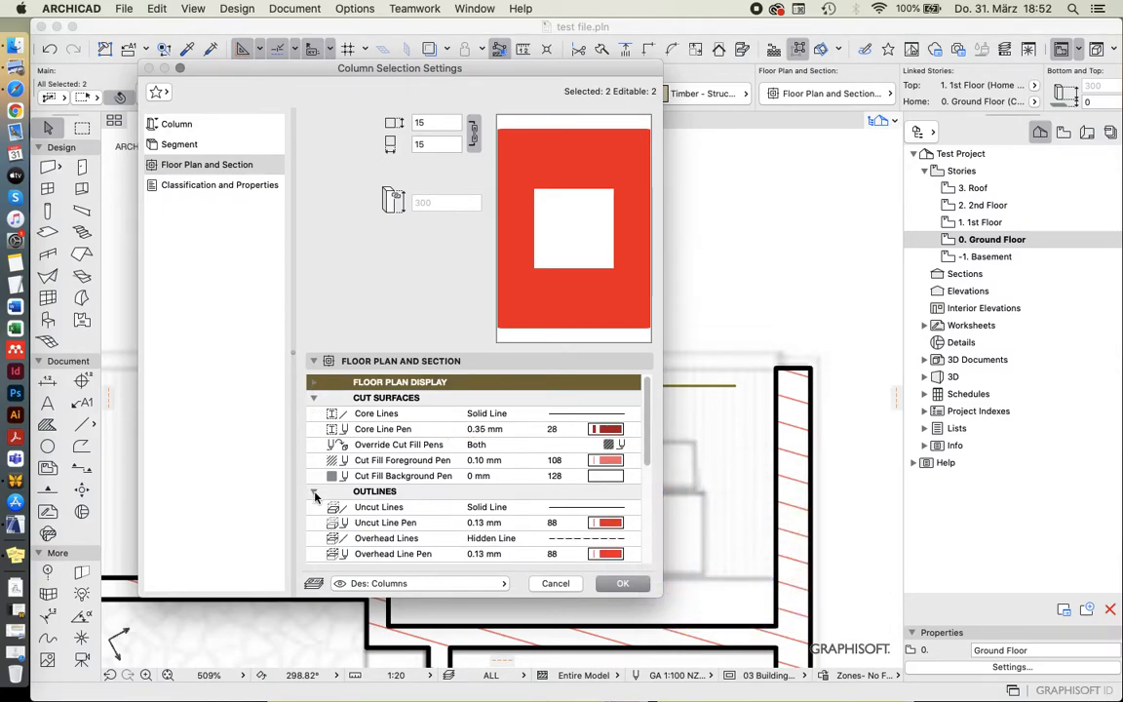
{"action": "left_click", "coordinate": [314, 492]}
{"action": "left_click", "coordinate": [313, 508]}
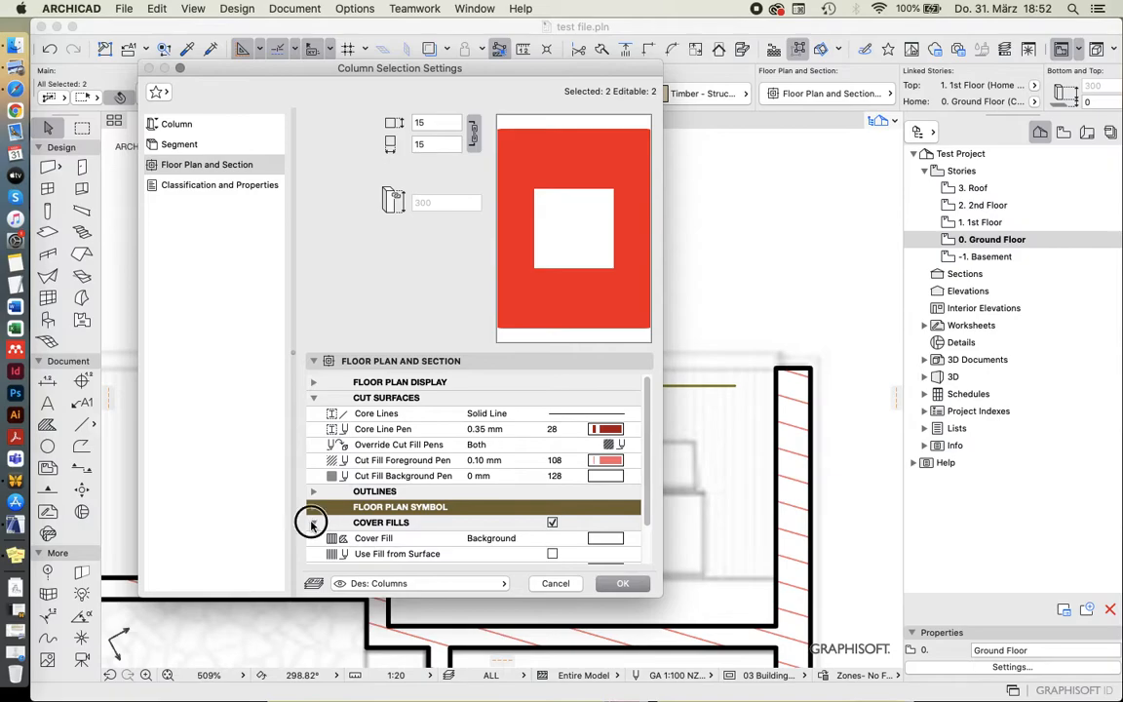
{"action": "left_click", "coordinate": [313, 524]}
{"action": "left_click", "coordinate": [413, 399]}
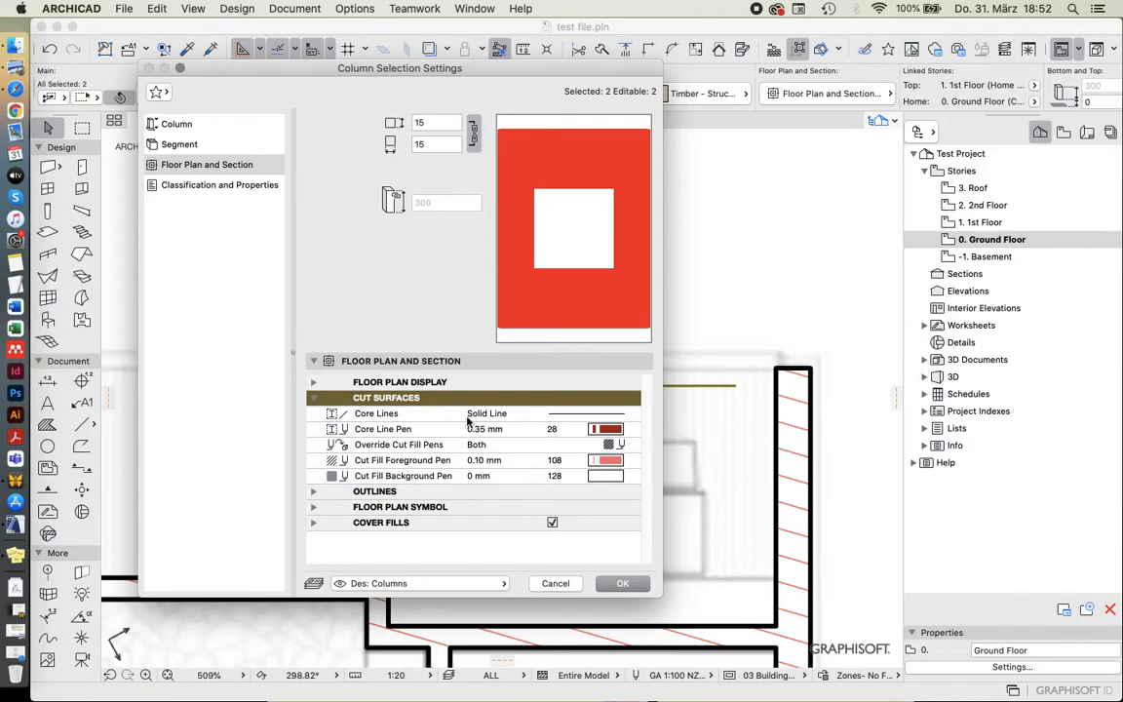
- Browse the line types available for the columns' core lines and keep Solid Line
{"action": "left_click", "coordinate": [600, 416]}
{"action": "left_click", "coordinate": [610, 419]}
{"action": "left_click", "coordinate": [616, 417]}
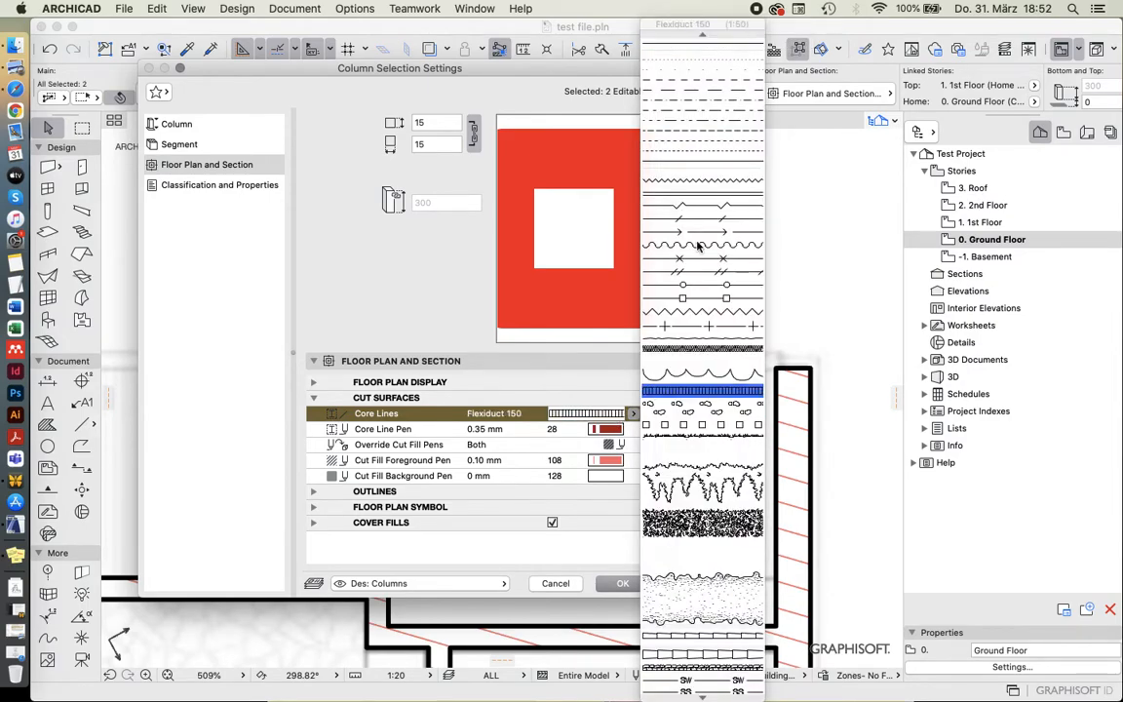
{"action": "left_click", "coordinate": [515, 399]}
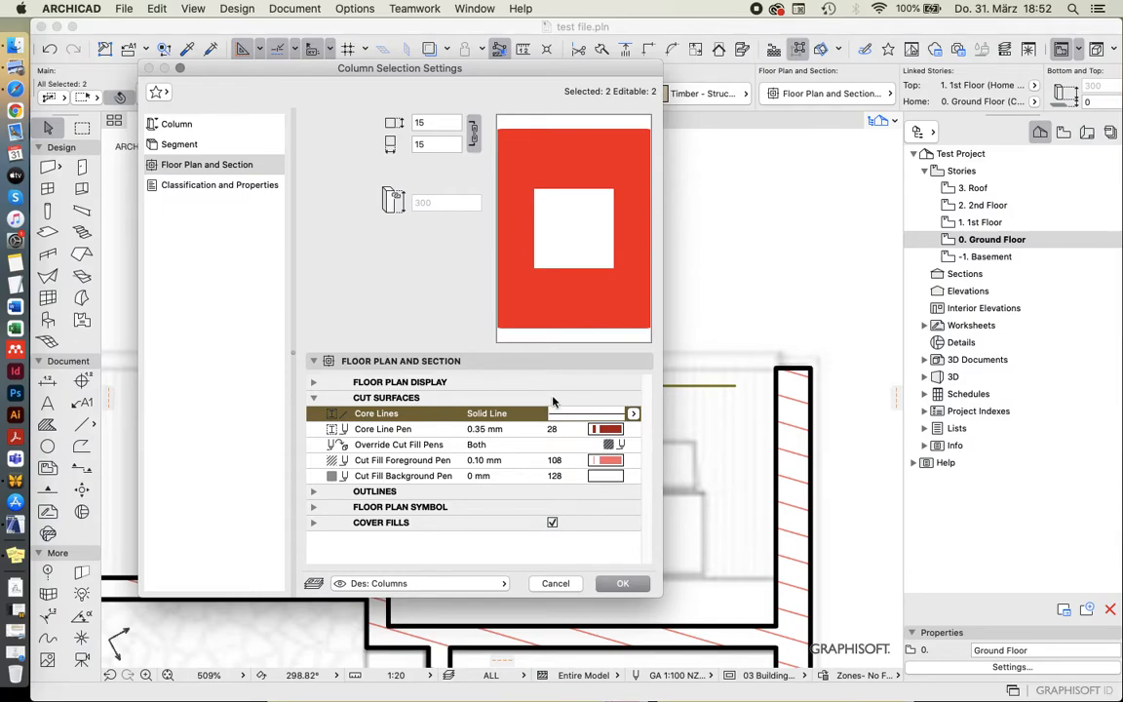
- Try pens 214 and 2 for the columns' core lines, then return to pen 28
{"action": "left_click", "coordinate": [606, 430]}
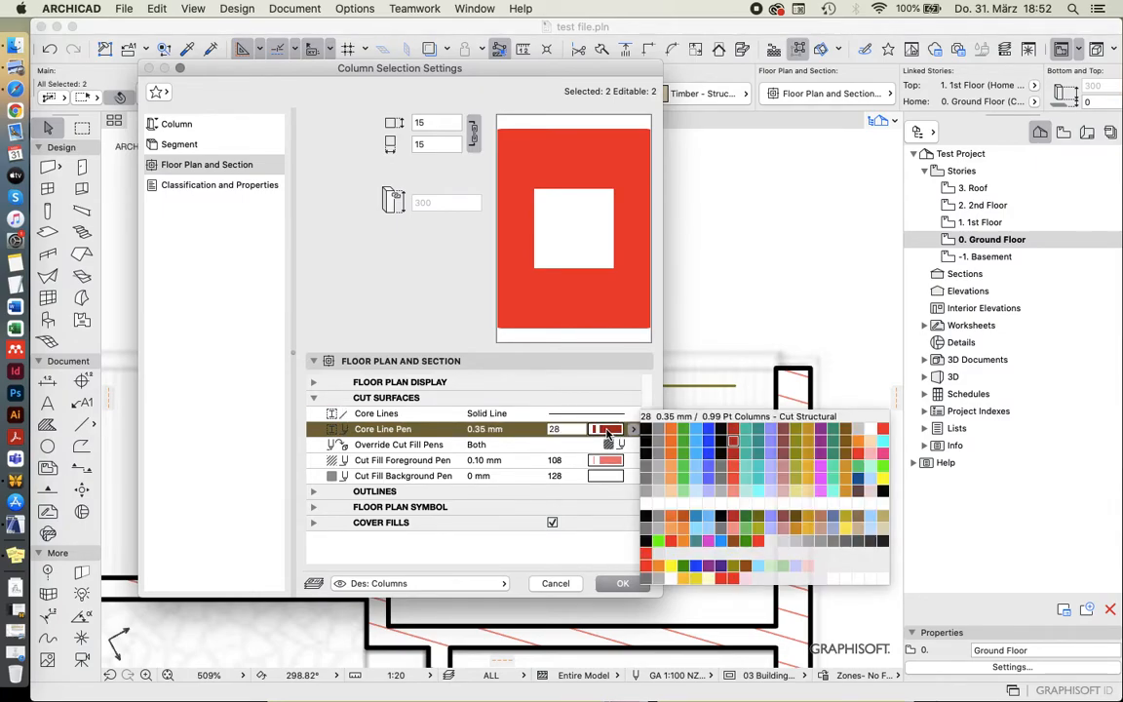
{"action": "left_click", "coordinate": [808, 554]}
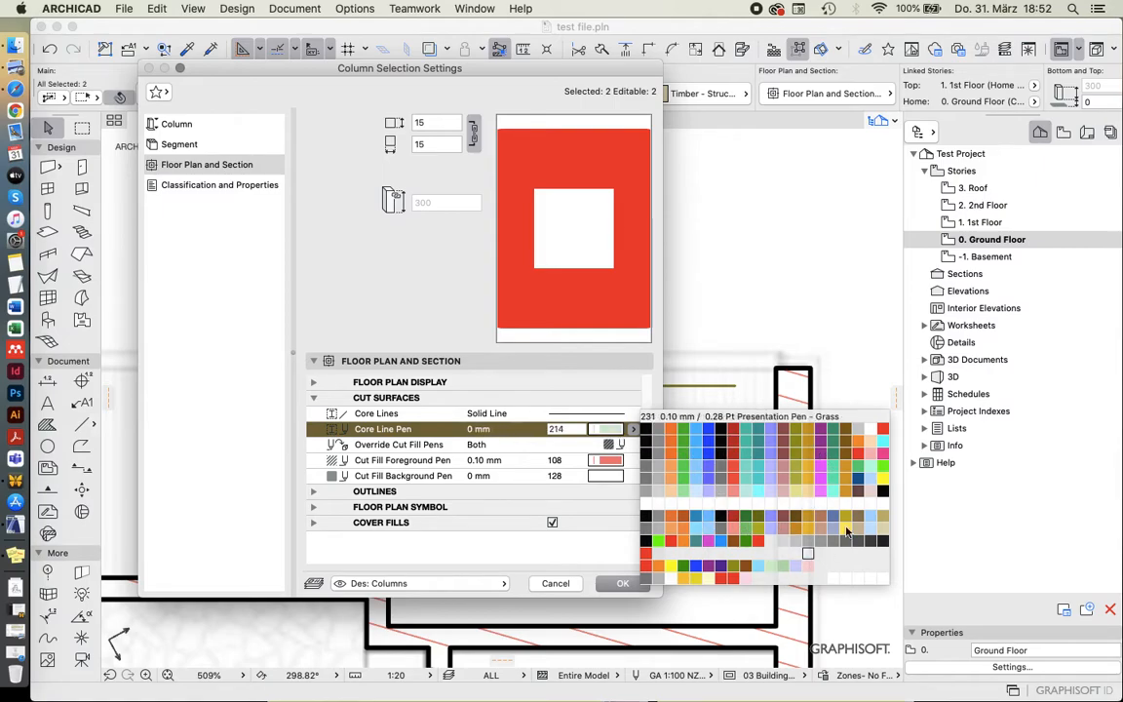
{"action": "left_click", "coordinate": [652, 430]}
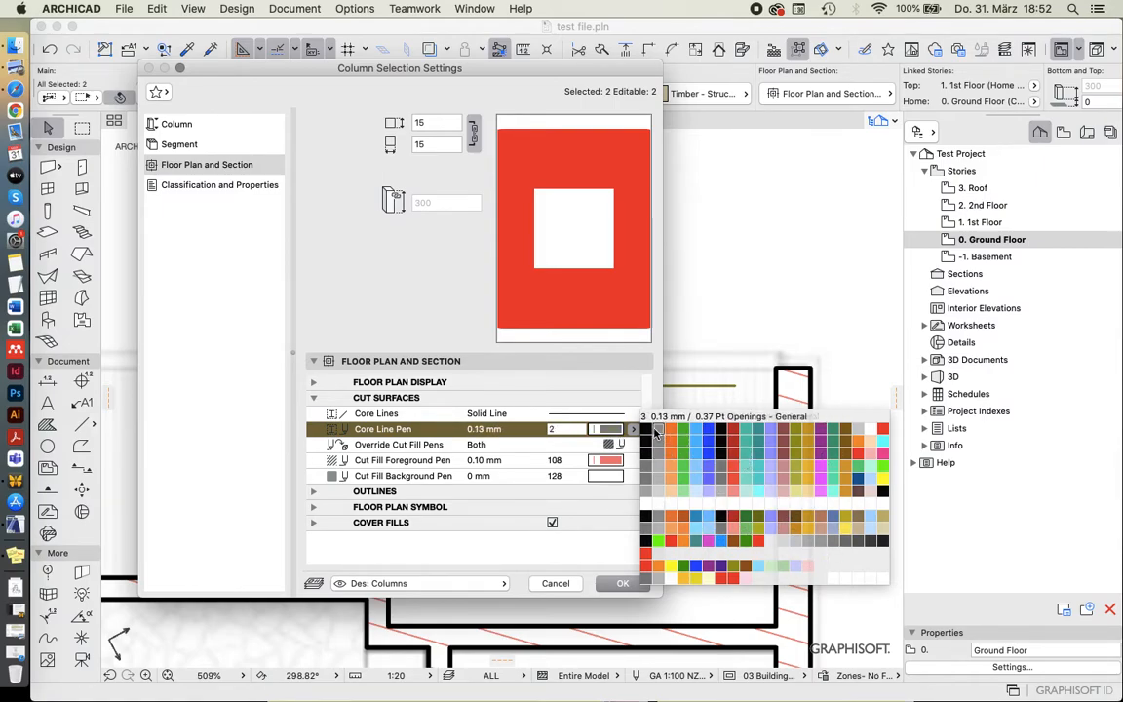
{"action": "left_click", "coordinate": [733, 441]}
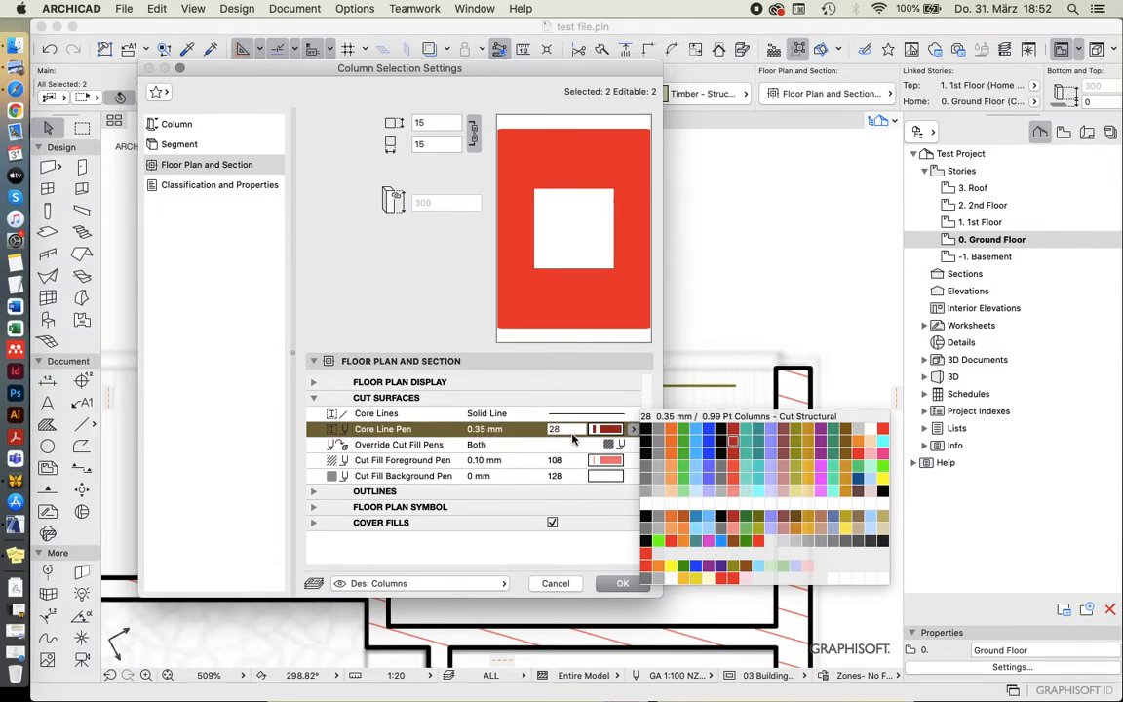
- Compare the black pens for the core lines and set the core line pen to 41, General - Cut Non-Structural, 0.25 mm
{"action": "left_click", "coordinate": [646, 430]}
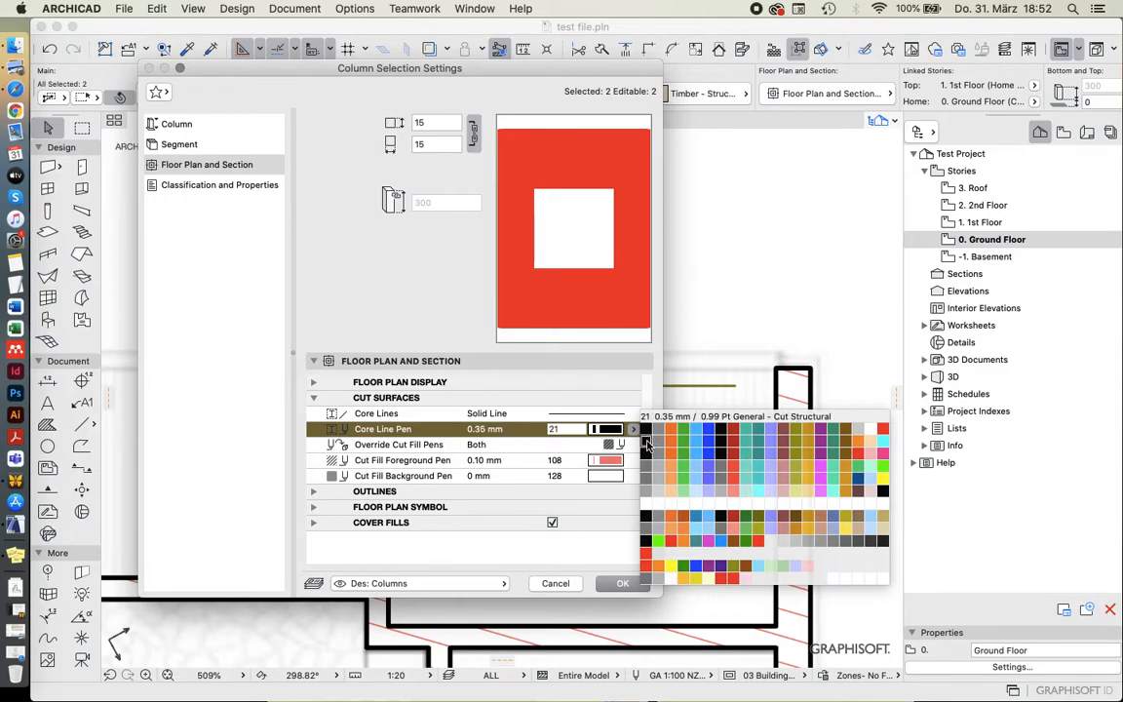
{"action": "left_click", "coordinate": [648, 444]}
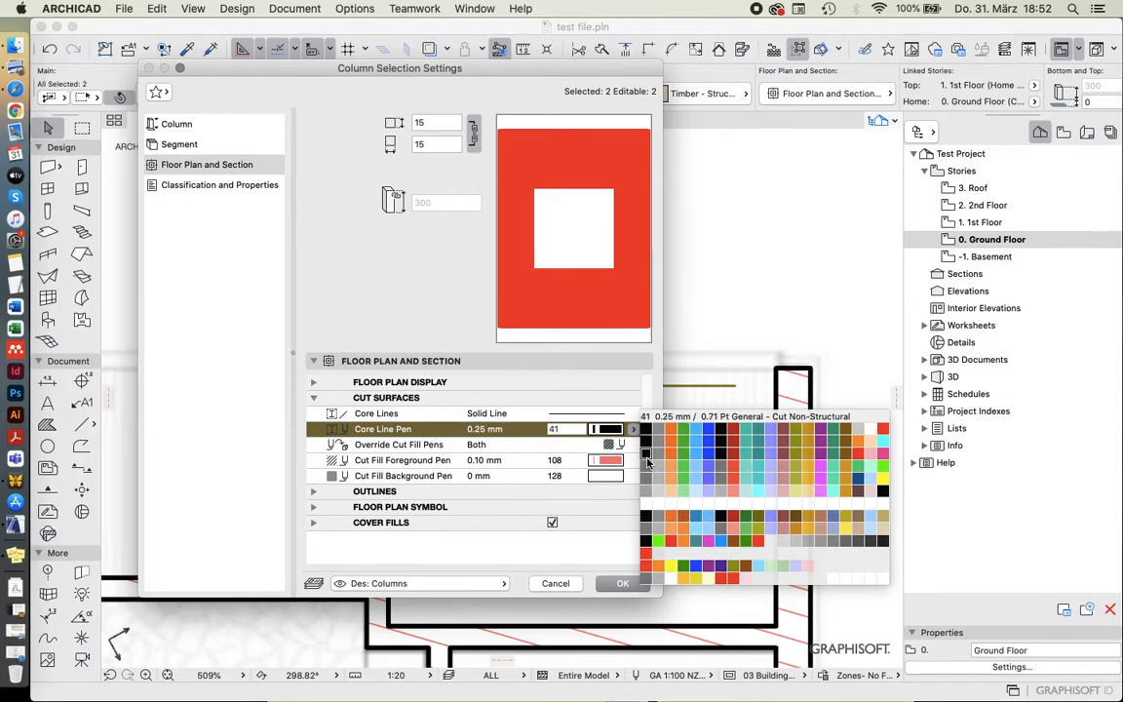
{"action": "left_click", "coordinate": [647, 432]}
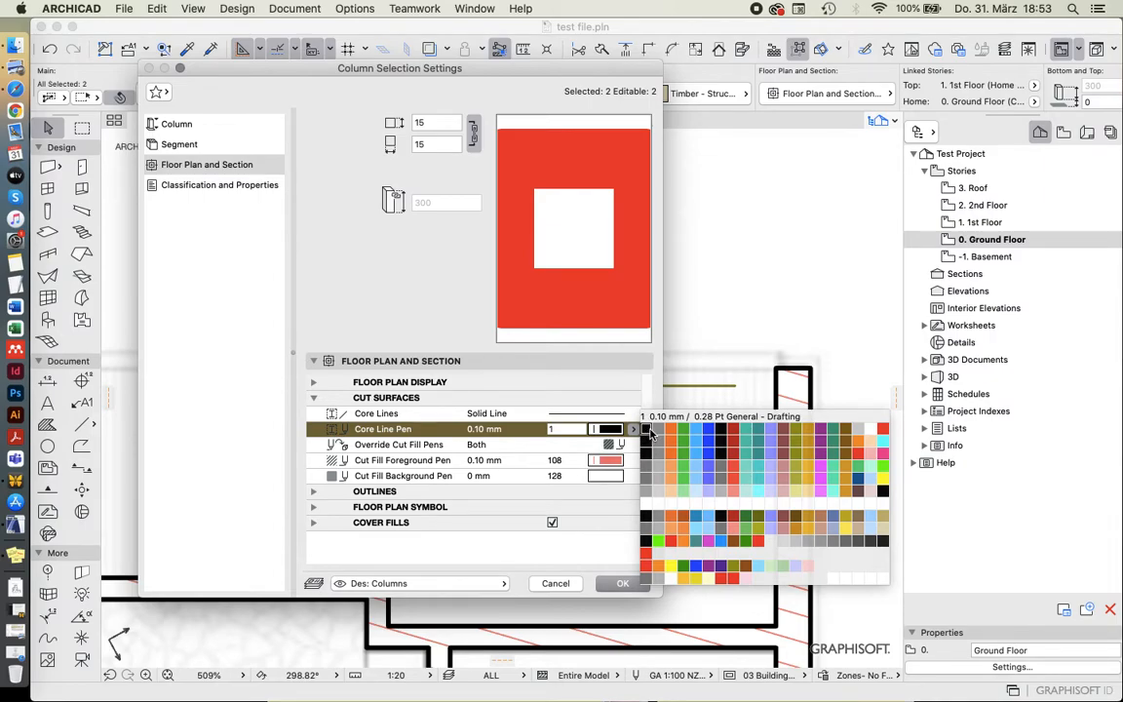
{"action": "left_click", "coordinate": [648, 445]}
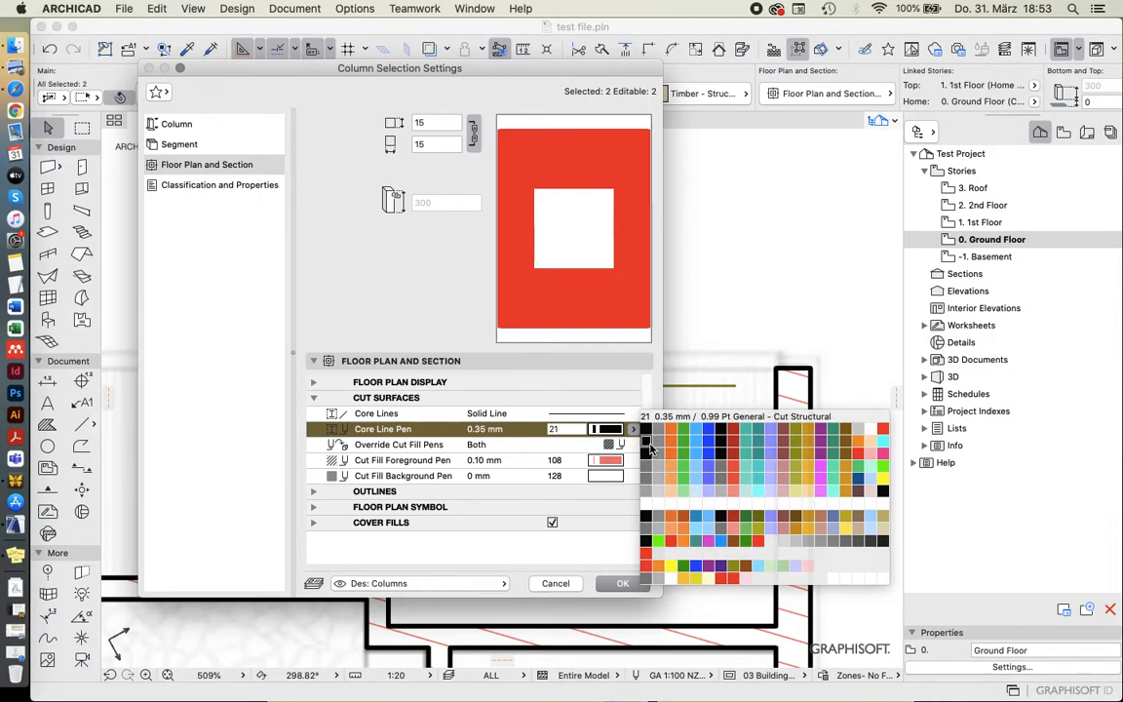
{"action": "left_click", "coordinate": [648, 454]}
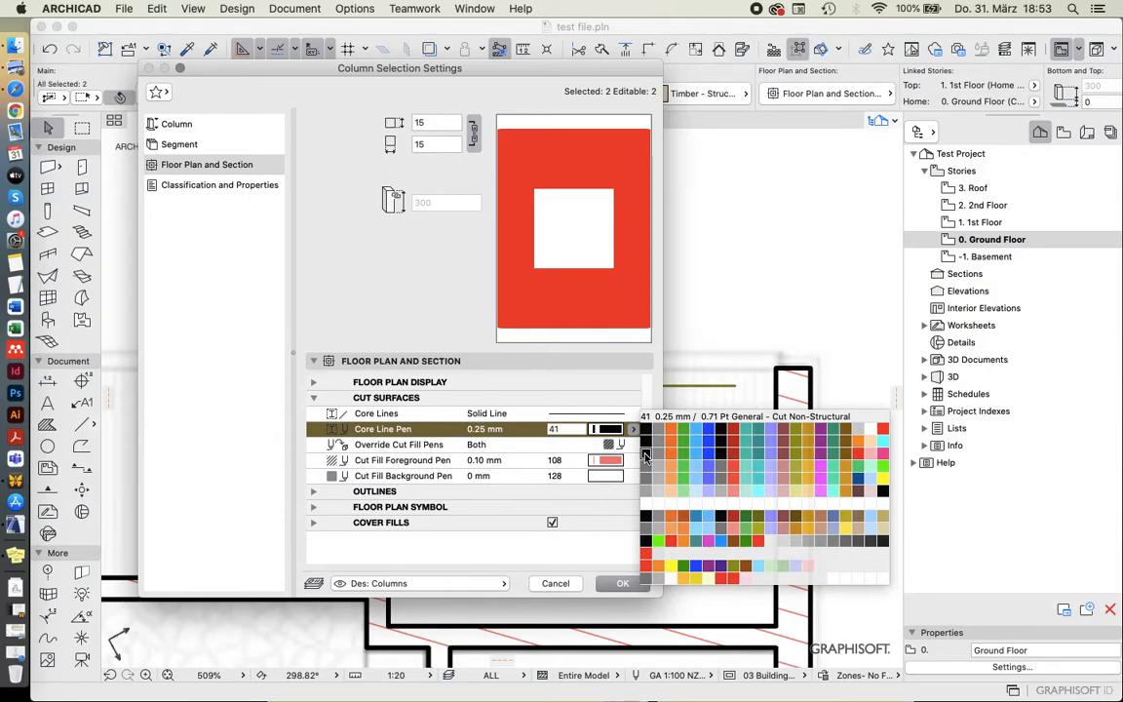
{"action": "left_click", "coordinate": [645, 458]}
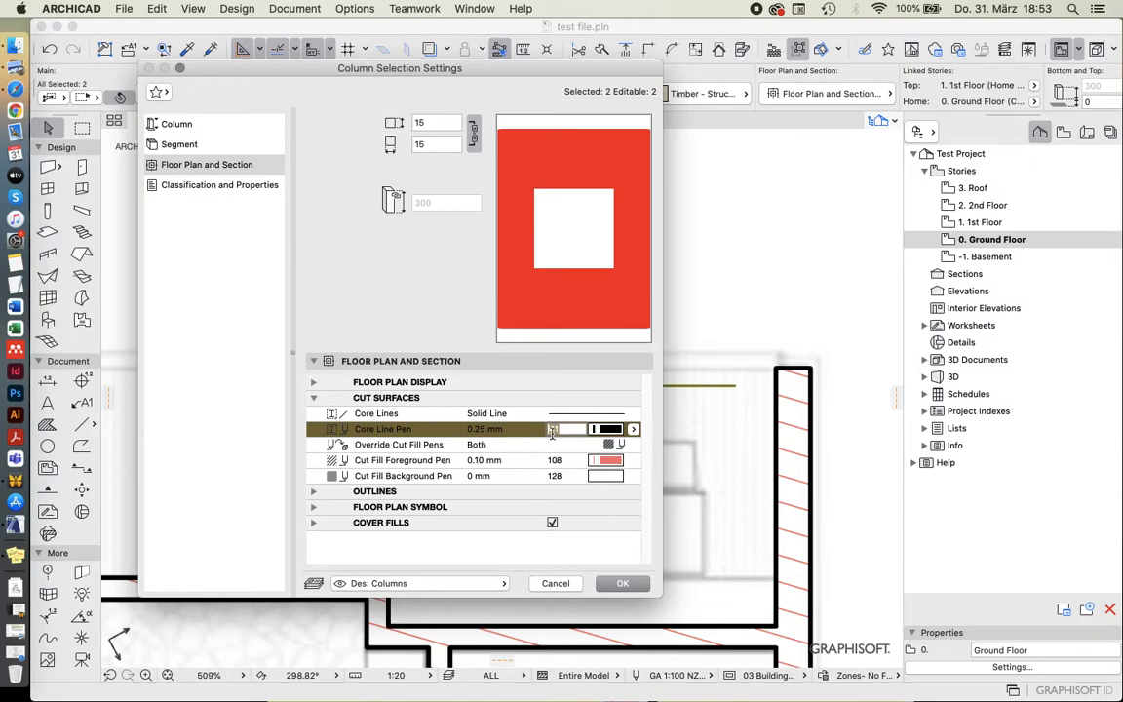
- Re-enter the columns' core line pen by its number, 41
{"action": "left_click", "coordinate": [559, 445]}
{"action": "left_click", "coordinate": [563, 430]}
{"action": "left_click", "coordinate": [605, 429]}
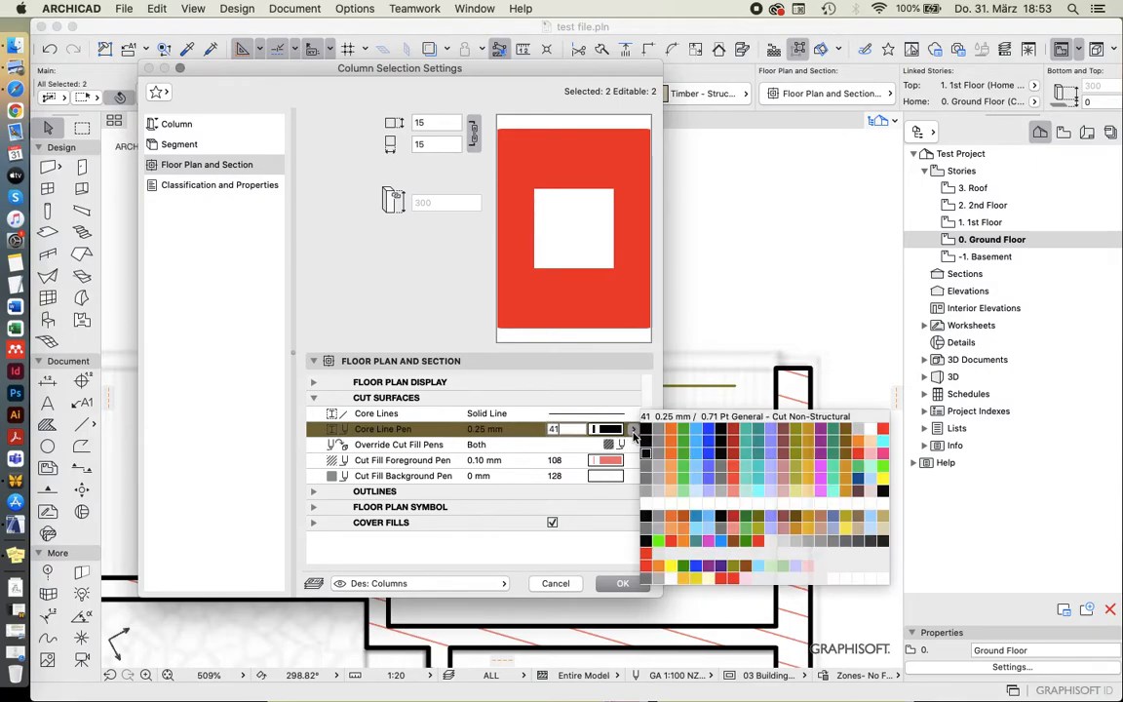
{"action": "left_click", "coordinate": [646, 454]}
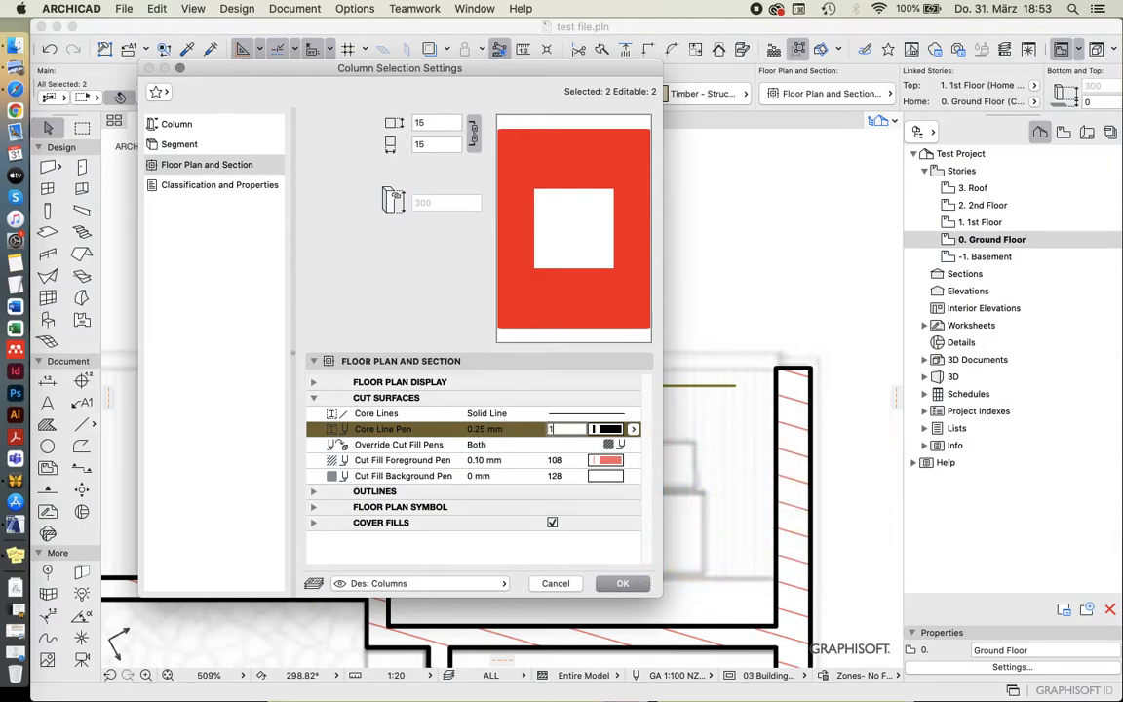
{"action": "left_click", "coordinate": [490, 429]}
{"action": "type", "text": "41"}
{"action": "left_click", "coordinate": [610, 429]}
{"action": "left_click", "coordinate": [468, 445]}
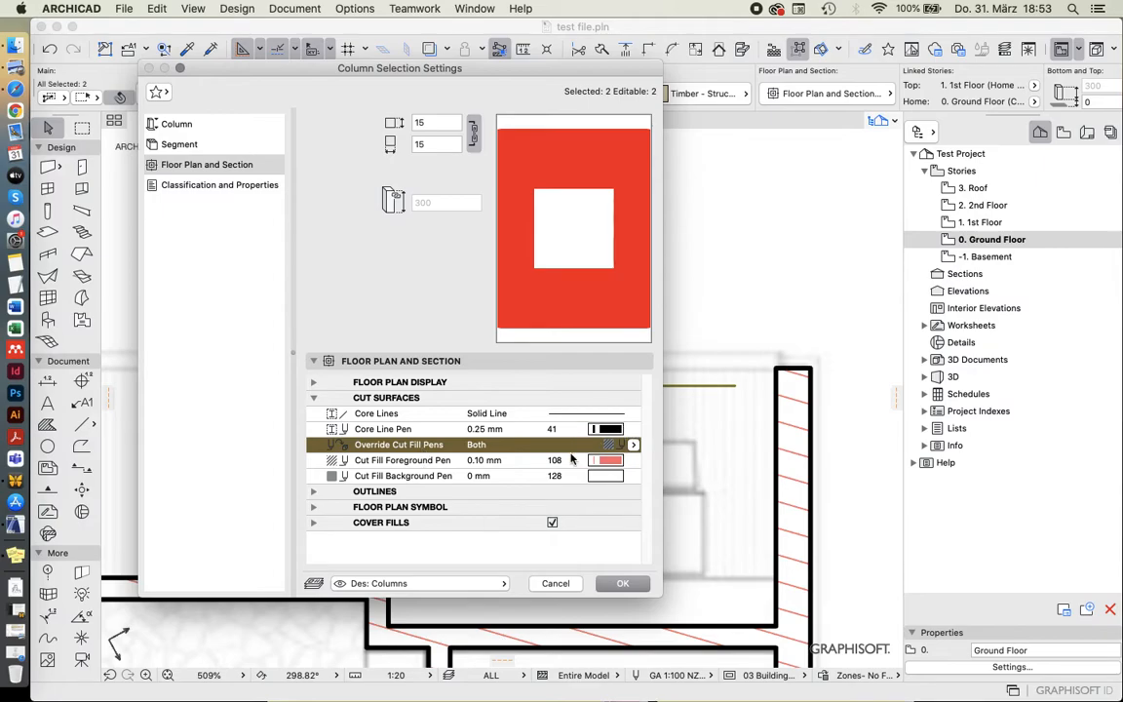
- Expand the Floor Plan Symbol settings and set the columns' symbol type to X
{"action": "left_click", "coordinate": [314, 508]}
{"action": "scroll", "coordinate": [469, 439], "scroll_direction": "down", "scroll_amount": 2}
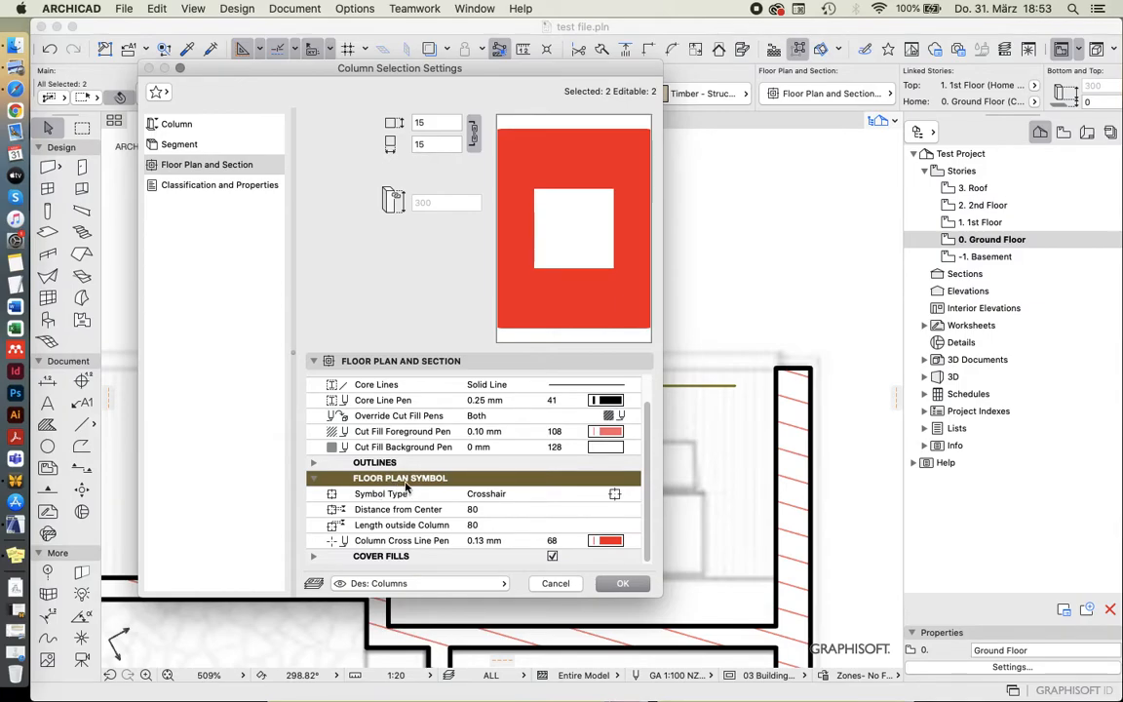
{"action": "left_click", "coordinate": [499, 495]}
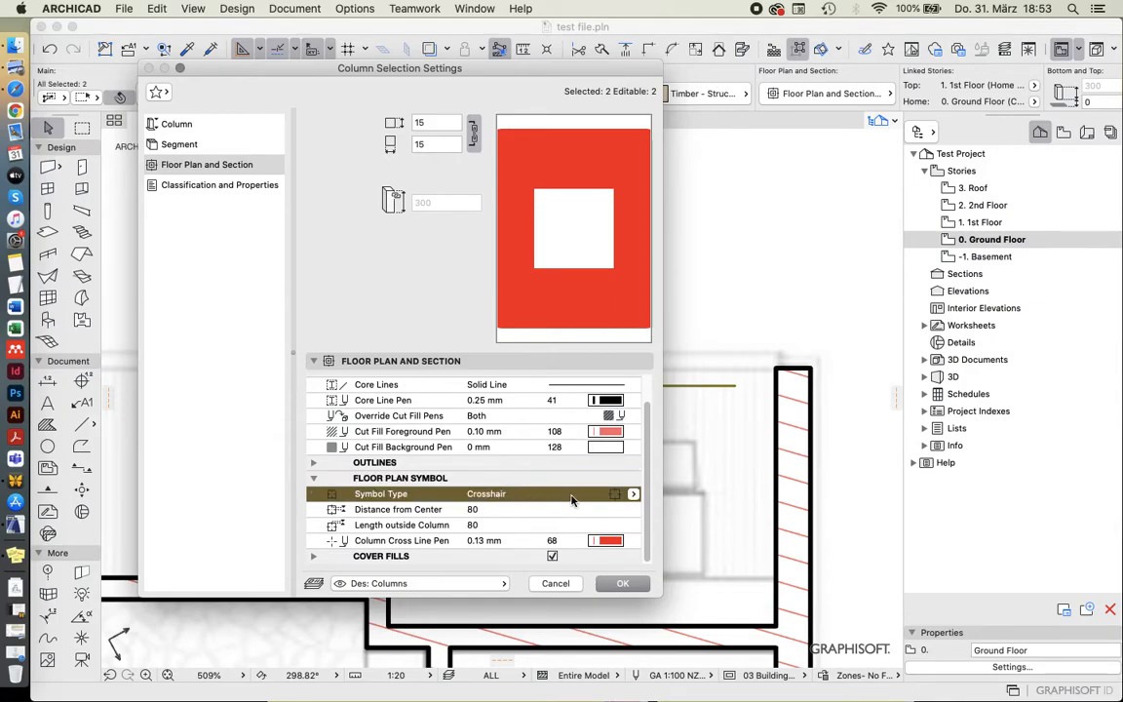
{"action": "left_click", "coordinate": [634, 496]}
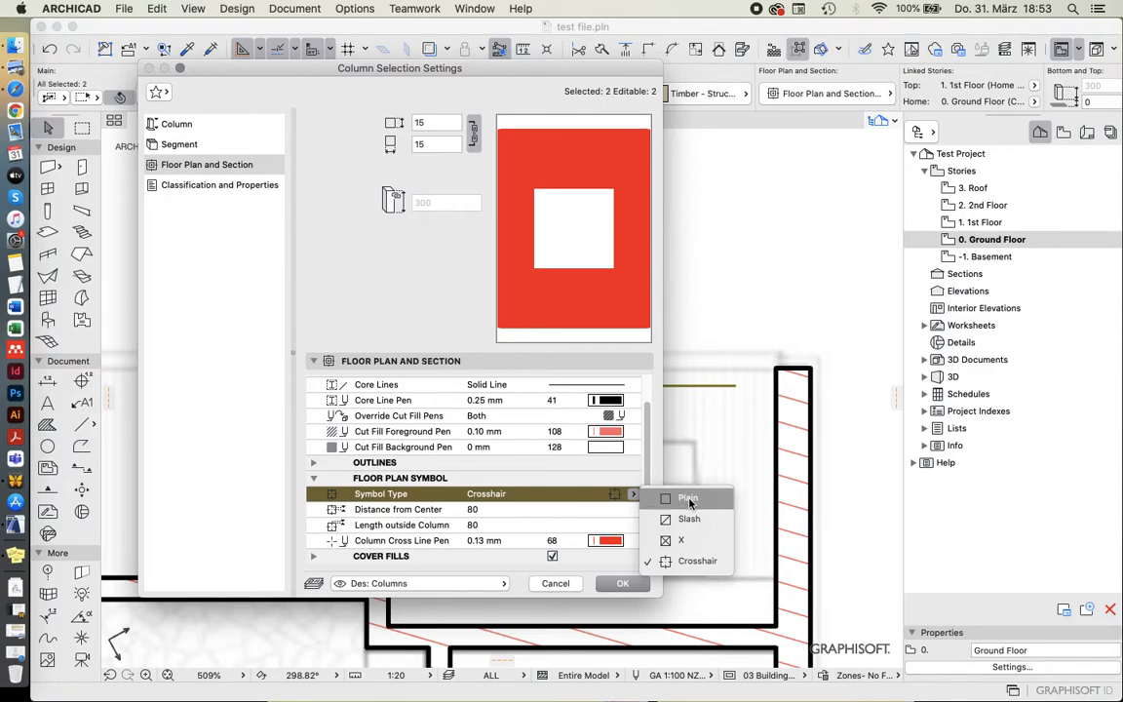
{"action": "left_click", "coordinate": [709, 544]}
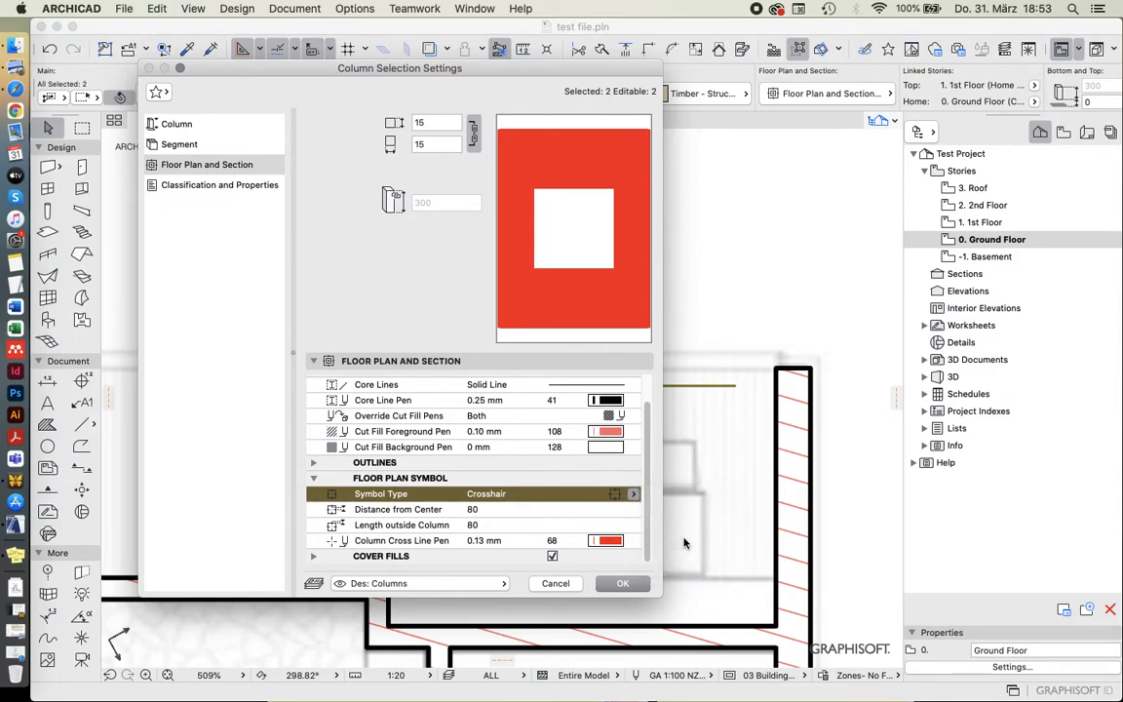
{"action": "left_click", "coordinate": [634, 524]}
{"action": "left_click", "coordinate": [692, 571]}
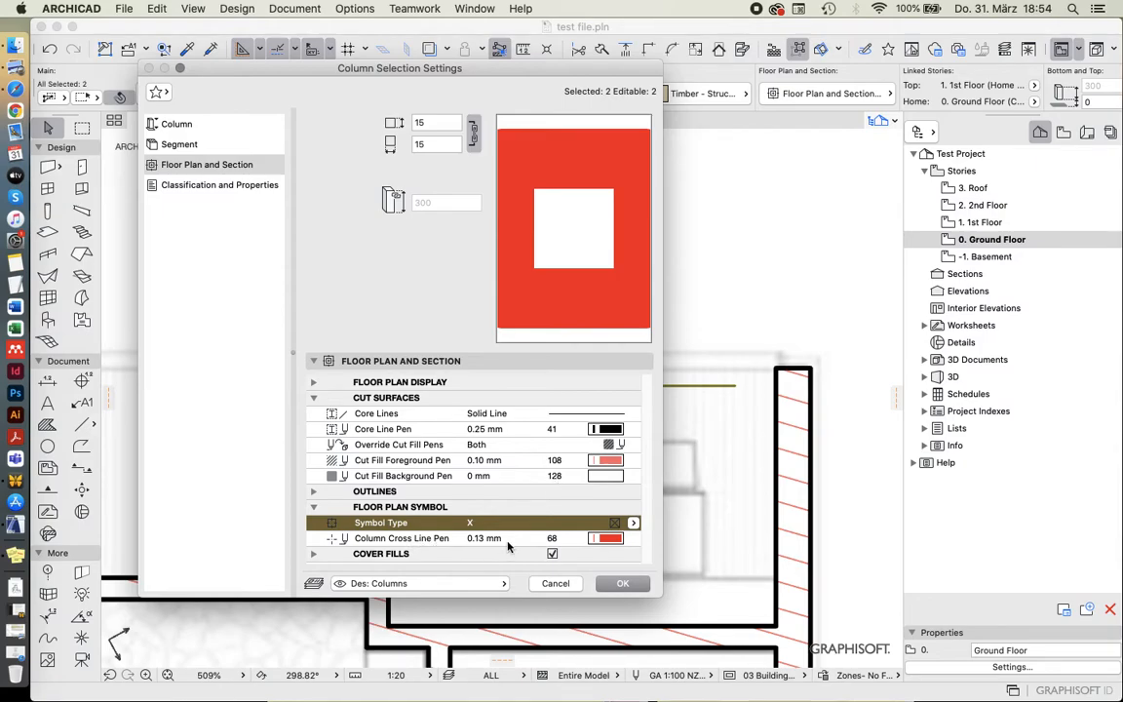
- Set the column cross line pen to black pen 1, 0.10 mm, apply the column settings and clear the selection
{"action": "left_click", "coordinate": [605, 539]}
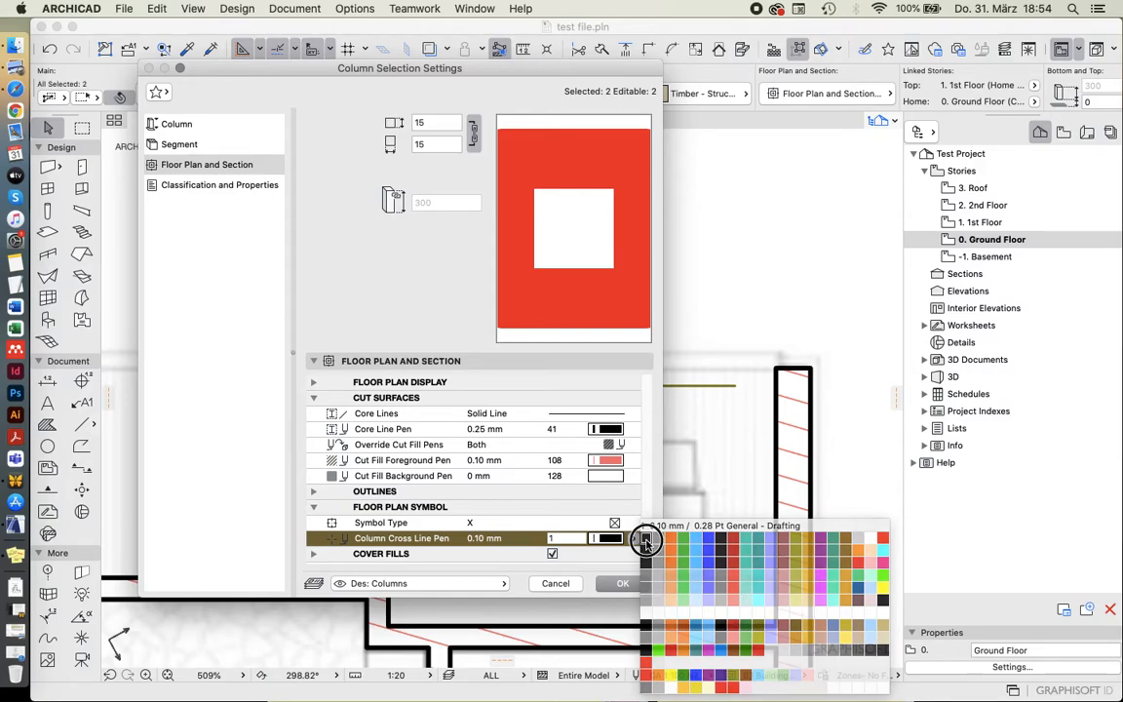
{"action": "left_click", "coordinate": [646, 542]}
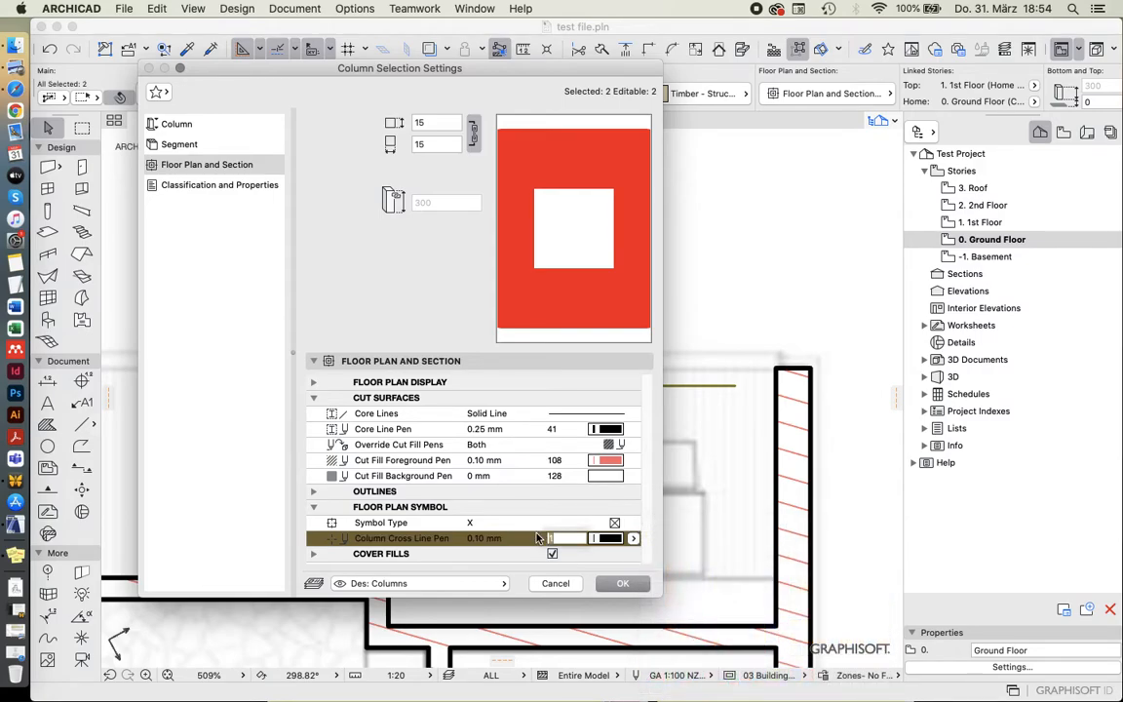
{"action": "left_click", "coordinate": [624, 585]}
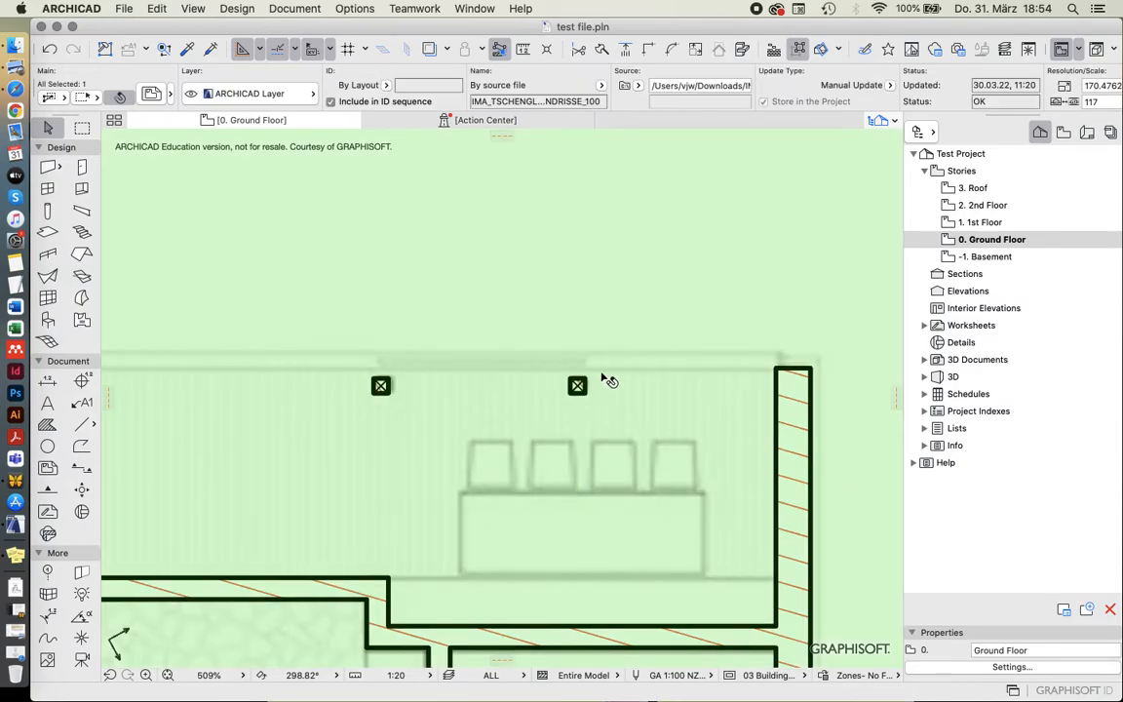
{"action": "left_click", "coordinate": [384, 405]}
{"action": "scroll", "coordinate": [384, 406], "scroll_direction": "up", "scroll_amount": 5}
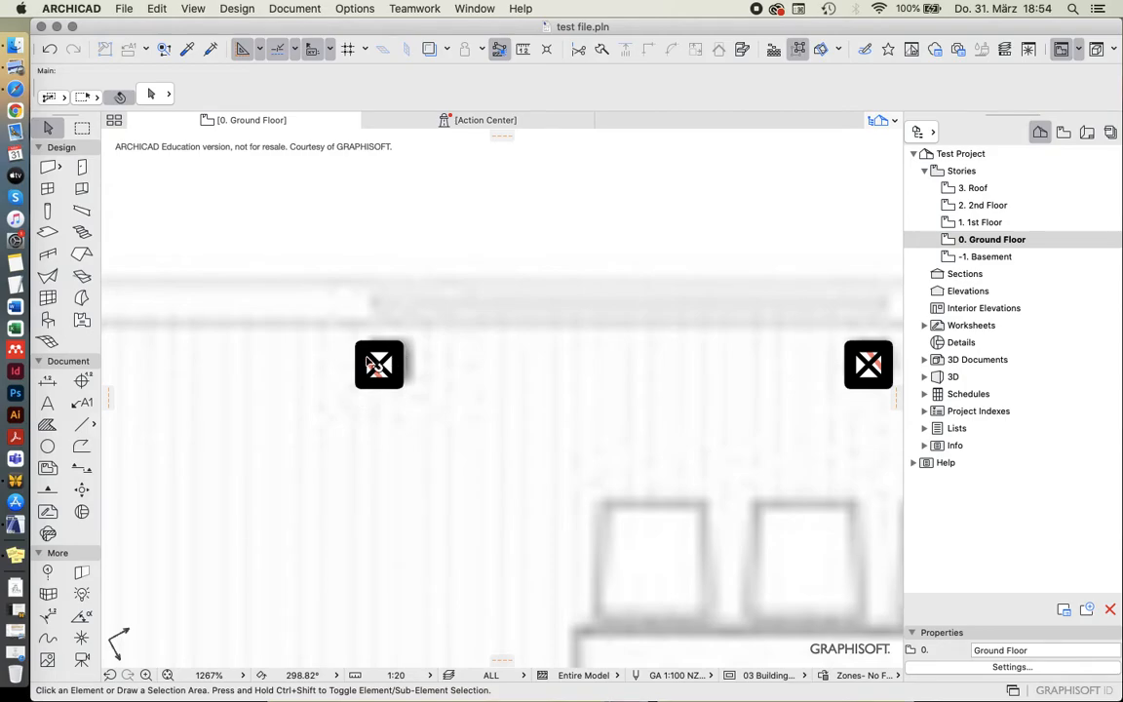
{"action": "scroll", "coordinate": [519, 328], "scroll_direction": "down", "scroll_amount": 15}
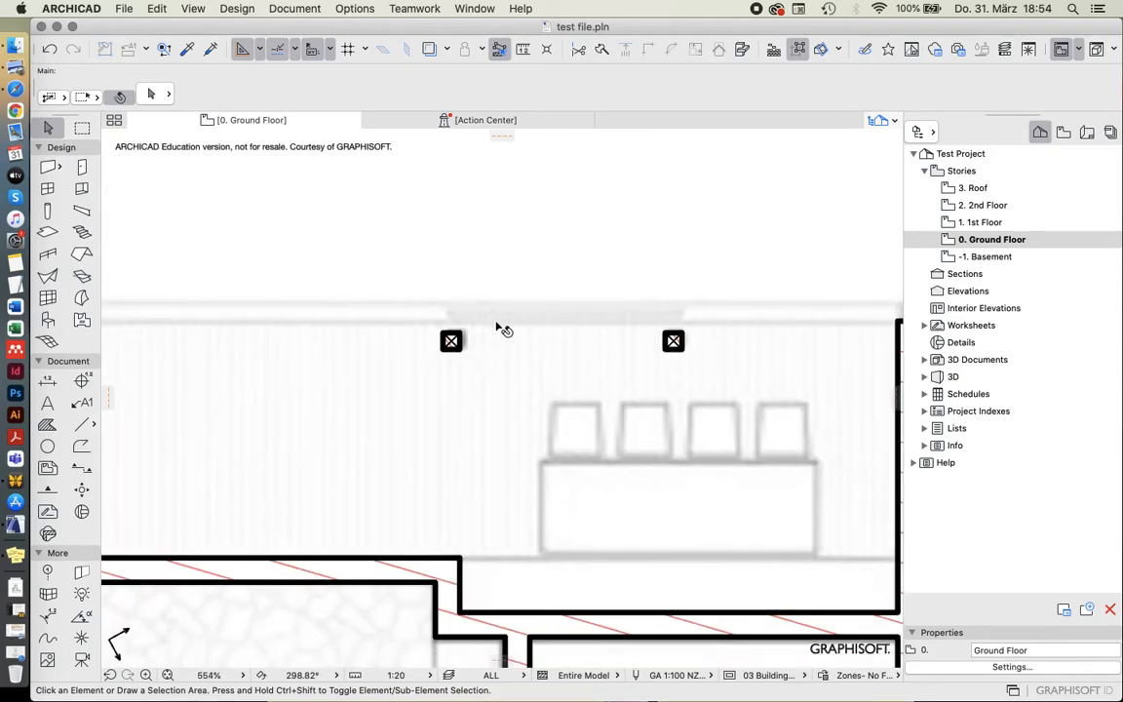
{"action": "scroll", "coordinate": [647, 364], "scroll_direction": "up", "scroll_amount": 6}
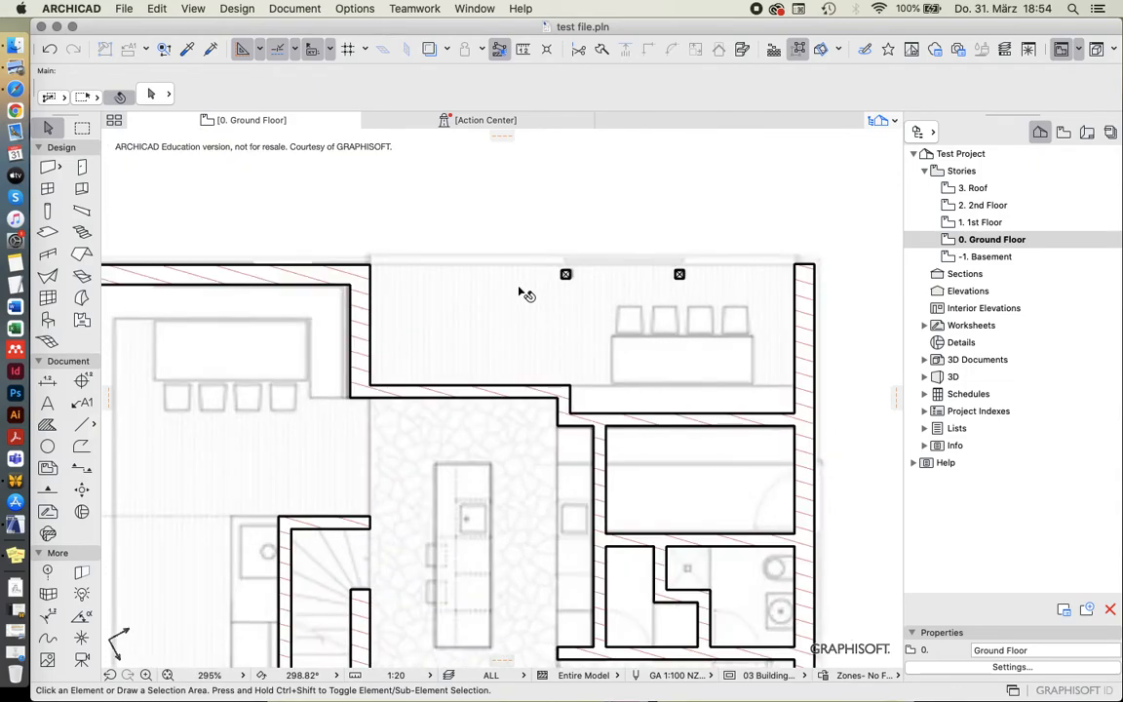
- Check the floor plan and section options in the default column settings and close them without changes
{"action": "left_click", "coordinate": [47, 209]}
{"action": "left_click", "coordinate": [131, 95]}
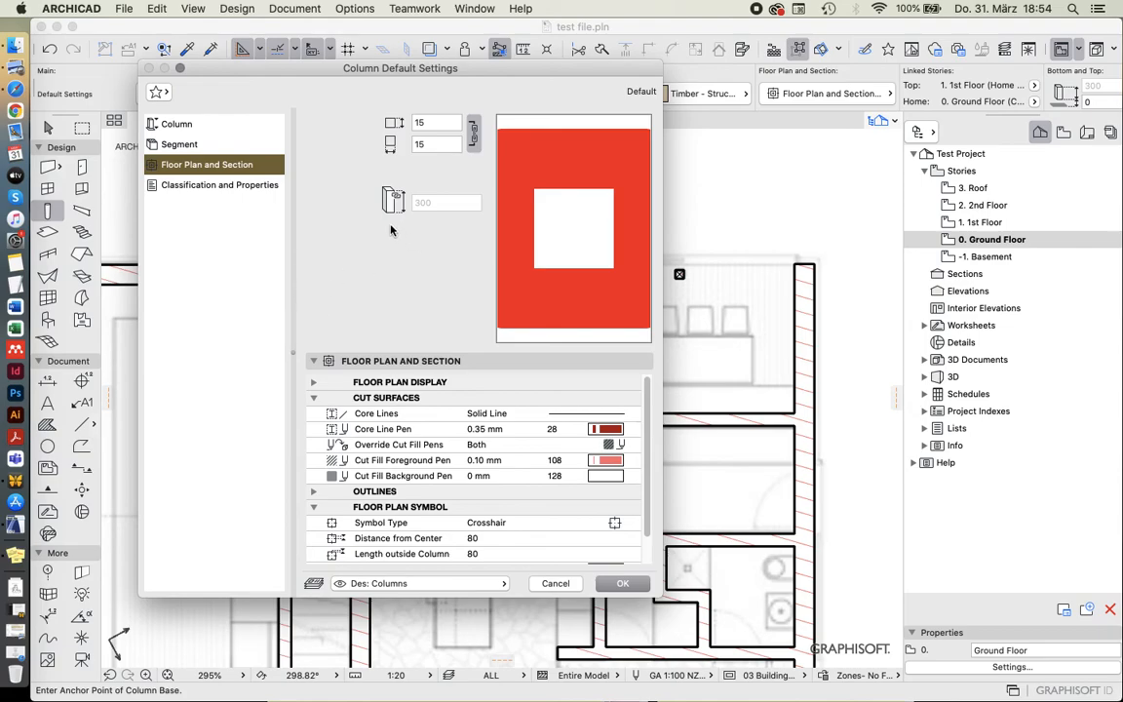
{"action": "left_click", "coordinate": [548, 585]}
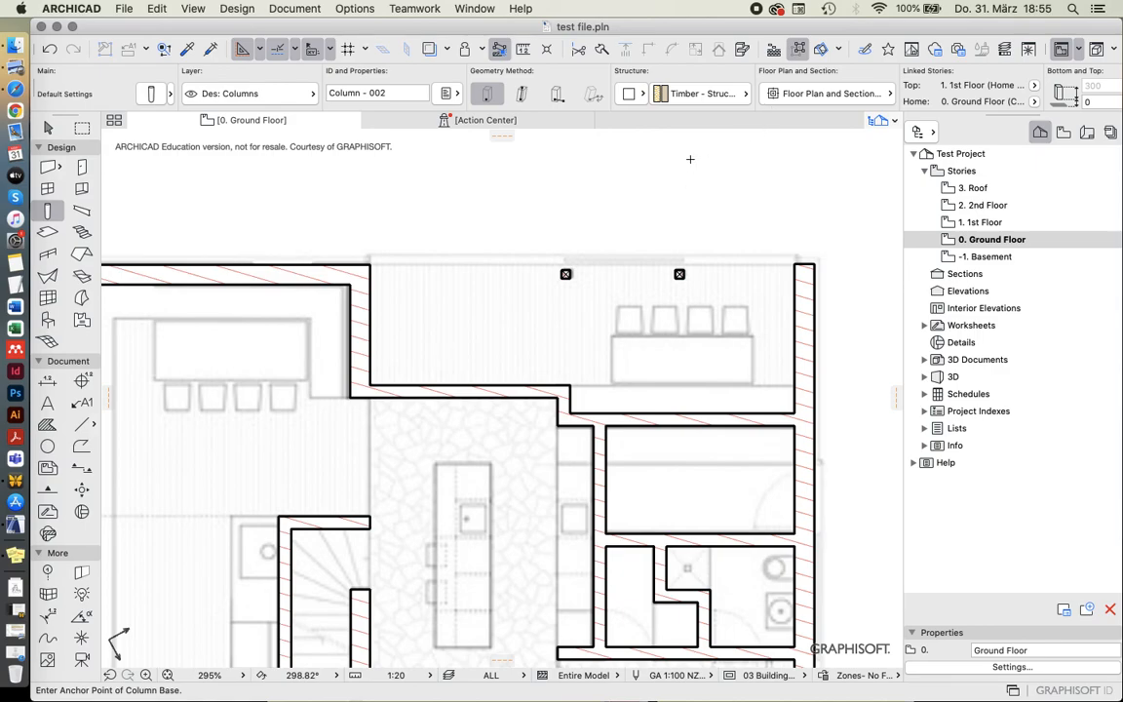